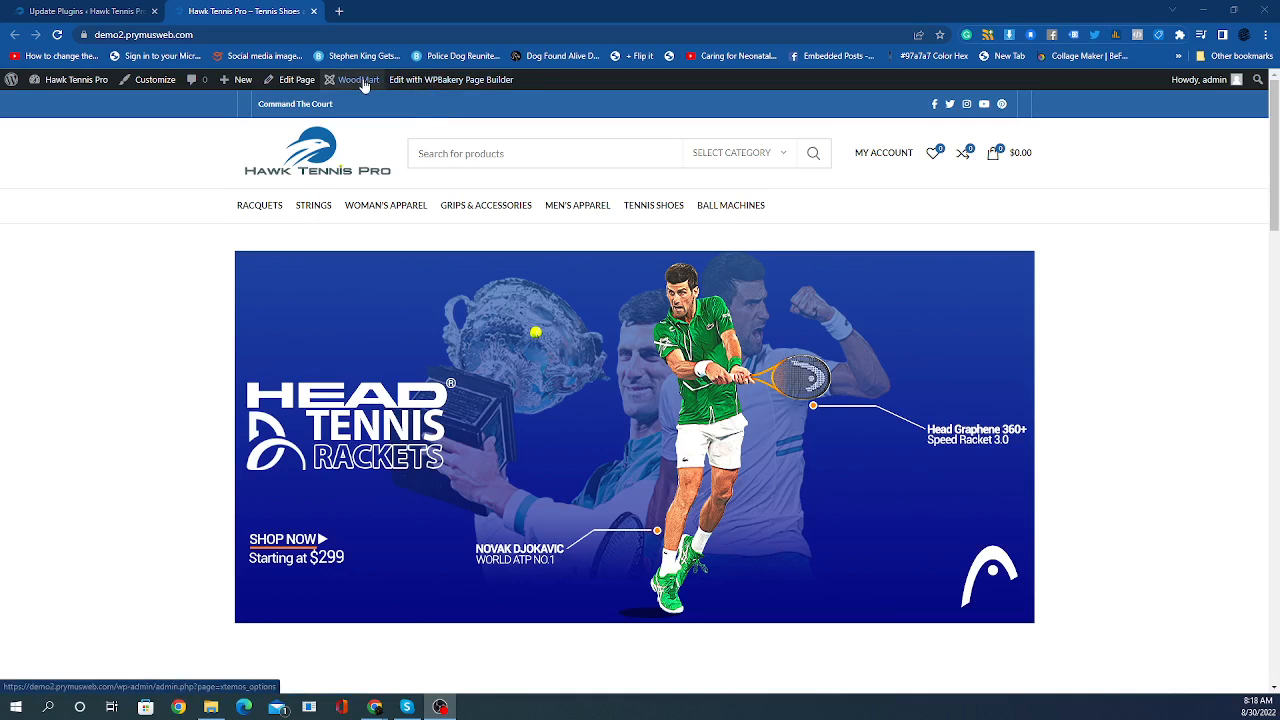
Open the site's current header for editing in the WoodMart header builder.
mouse_move(358, 80)
mouse_move(402, 123)
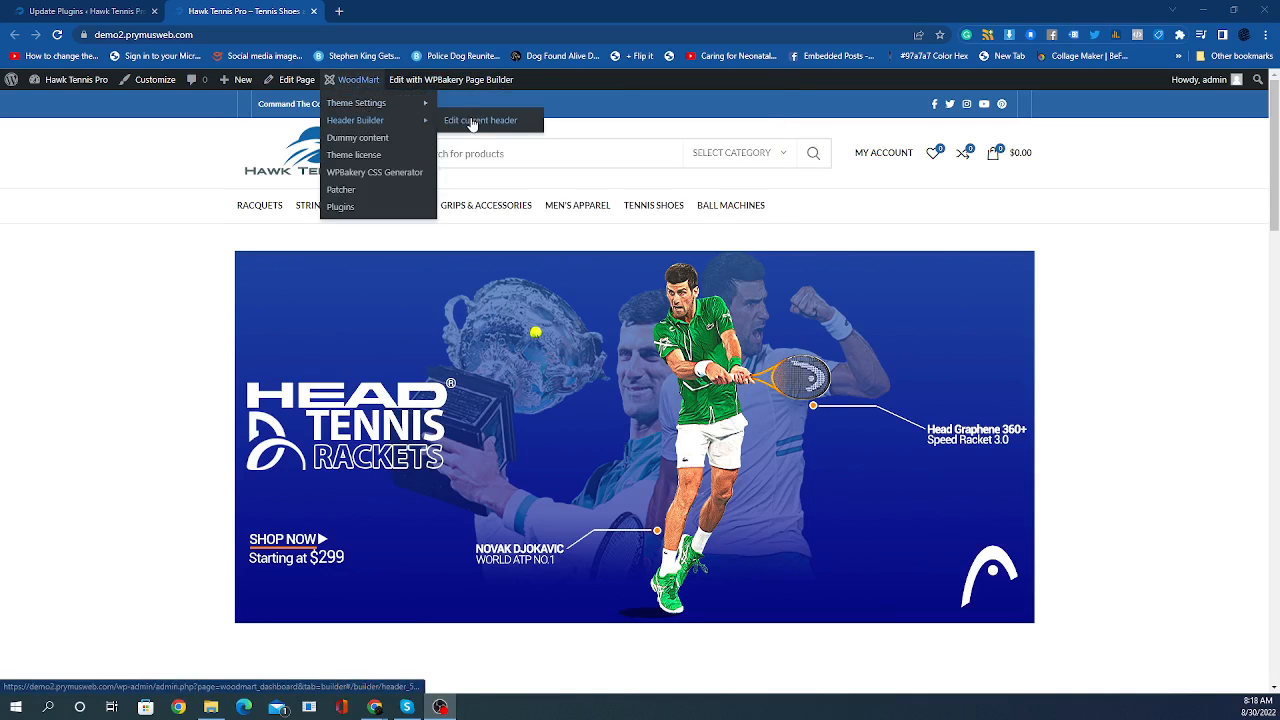
left_click(470, 121)
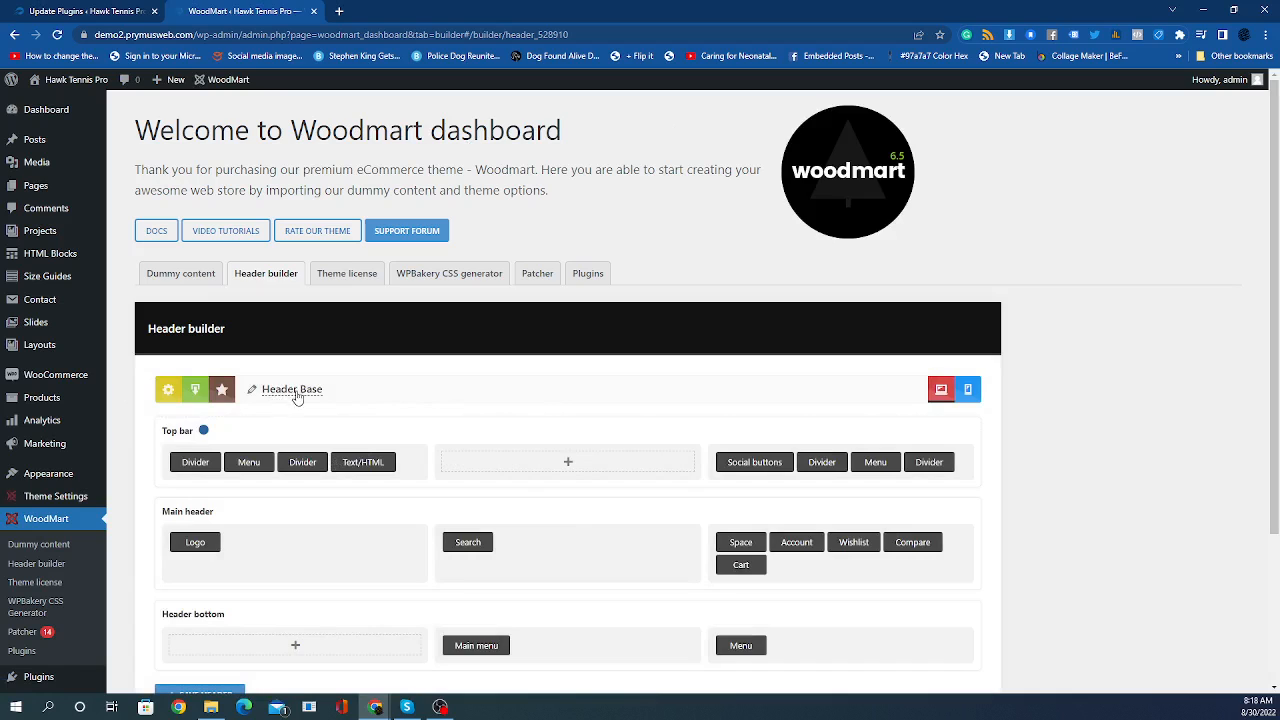
scroll(688, 418, "down", 1)
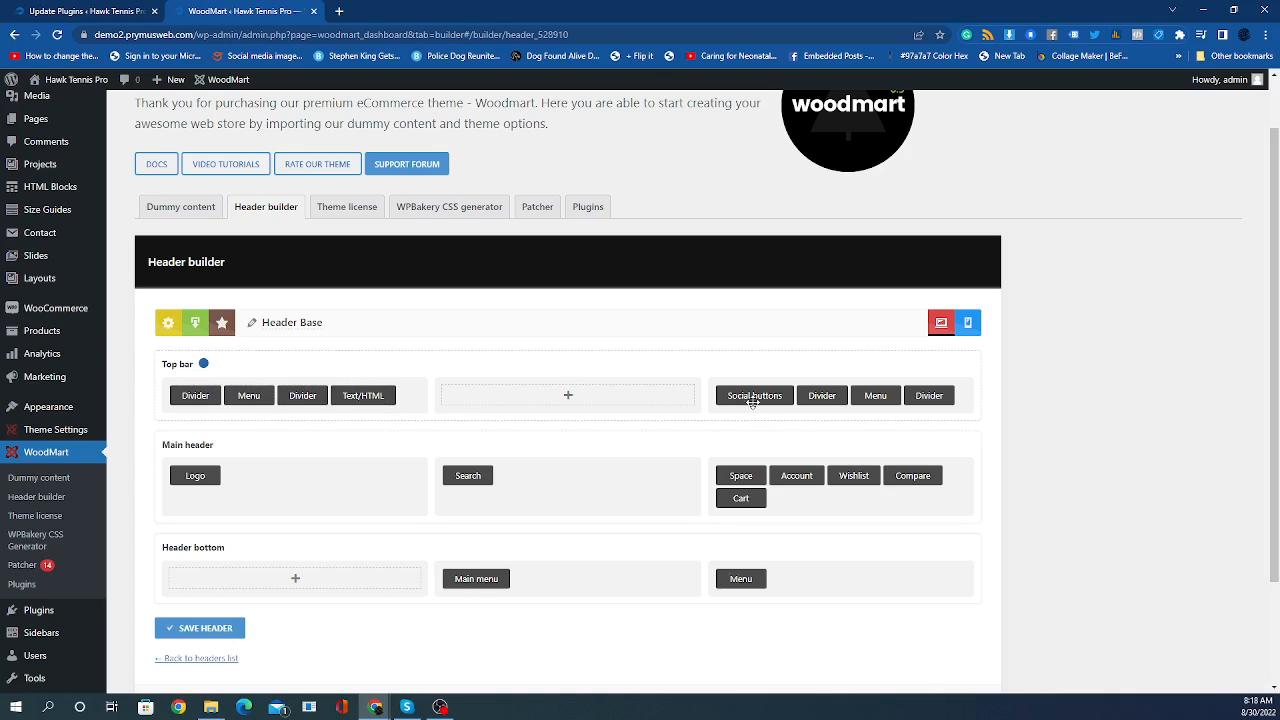
Open the Hawk Tennis Pro storefront in a separate browser tab and switch to it.
mouse_move(75, 80)
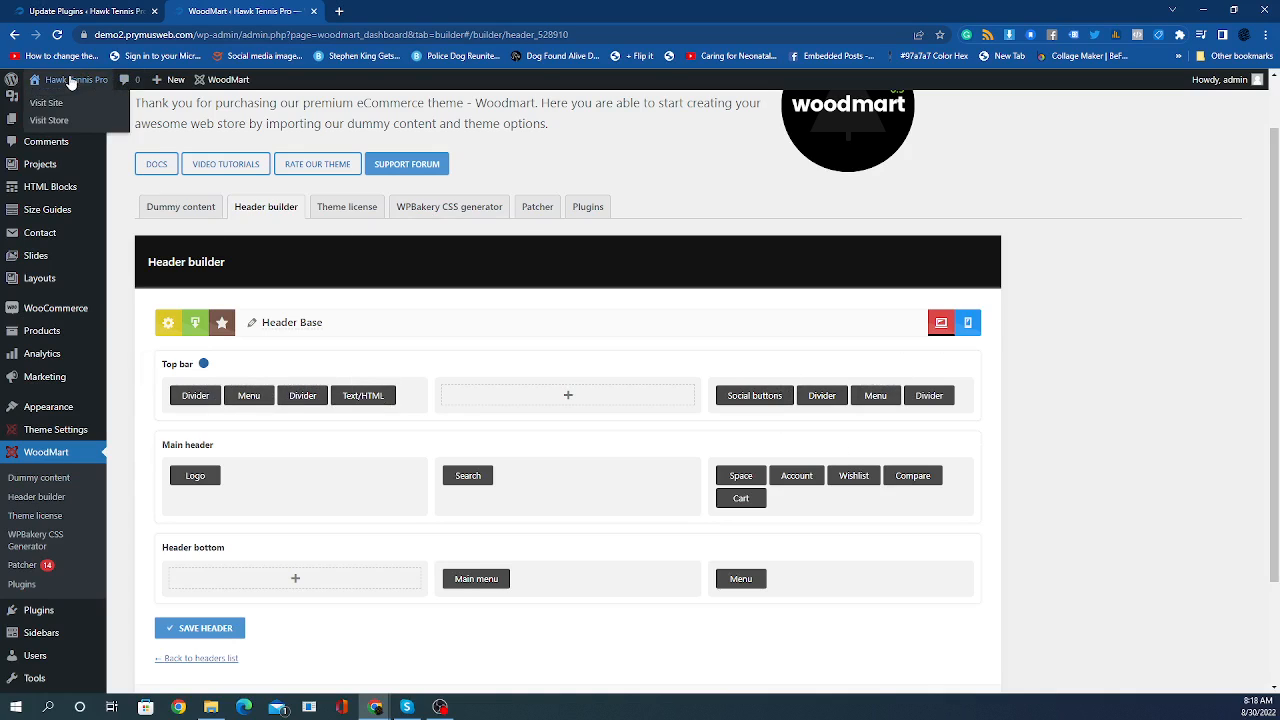
right_click(72, 116)
left_click(90, 119)
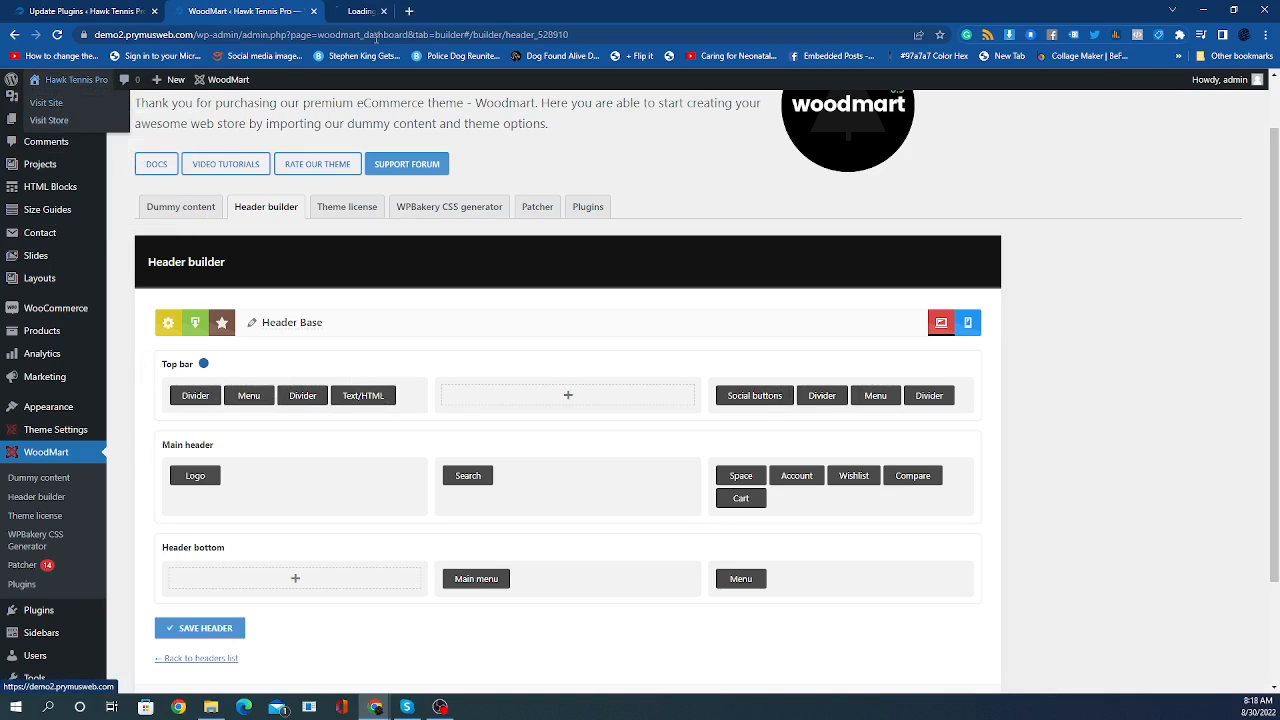
key("ctrl+Tab")
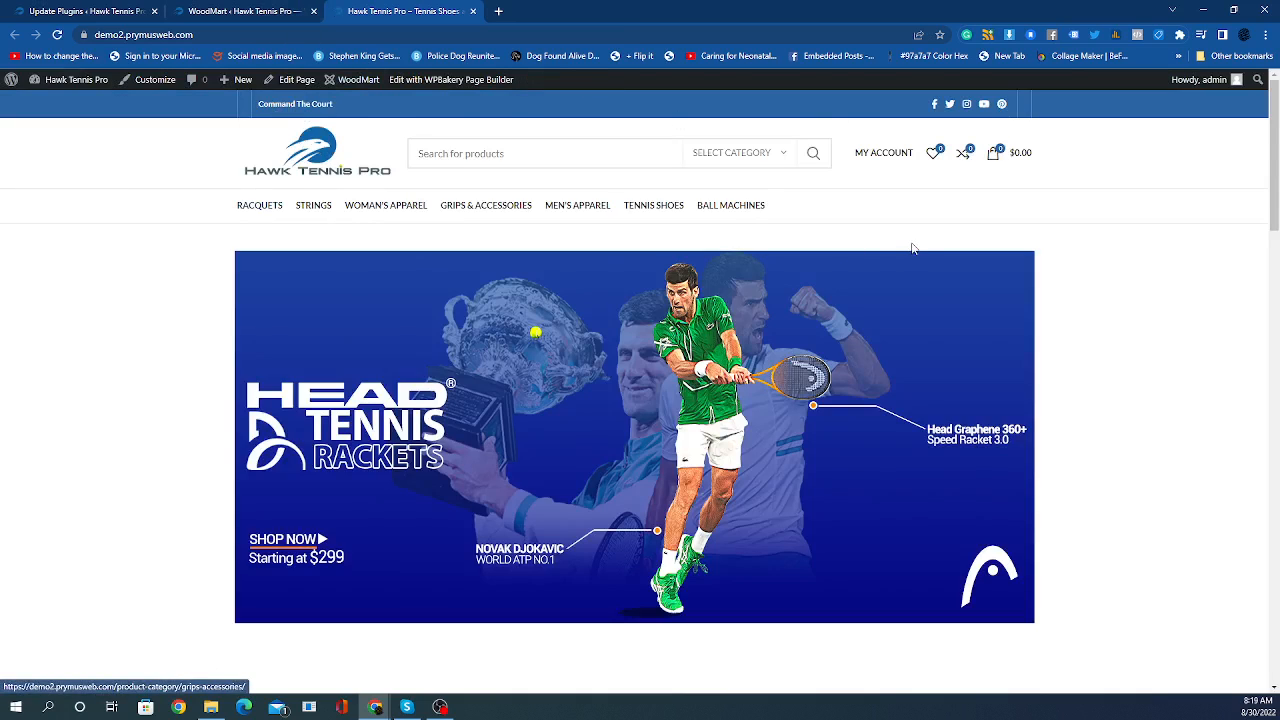
Compare the header builder's Top bar, Main header and Header bottom rows with the header on the live storefront.
left_click(222, 12)
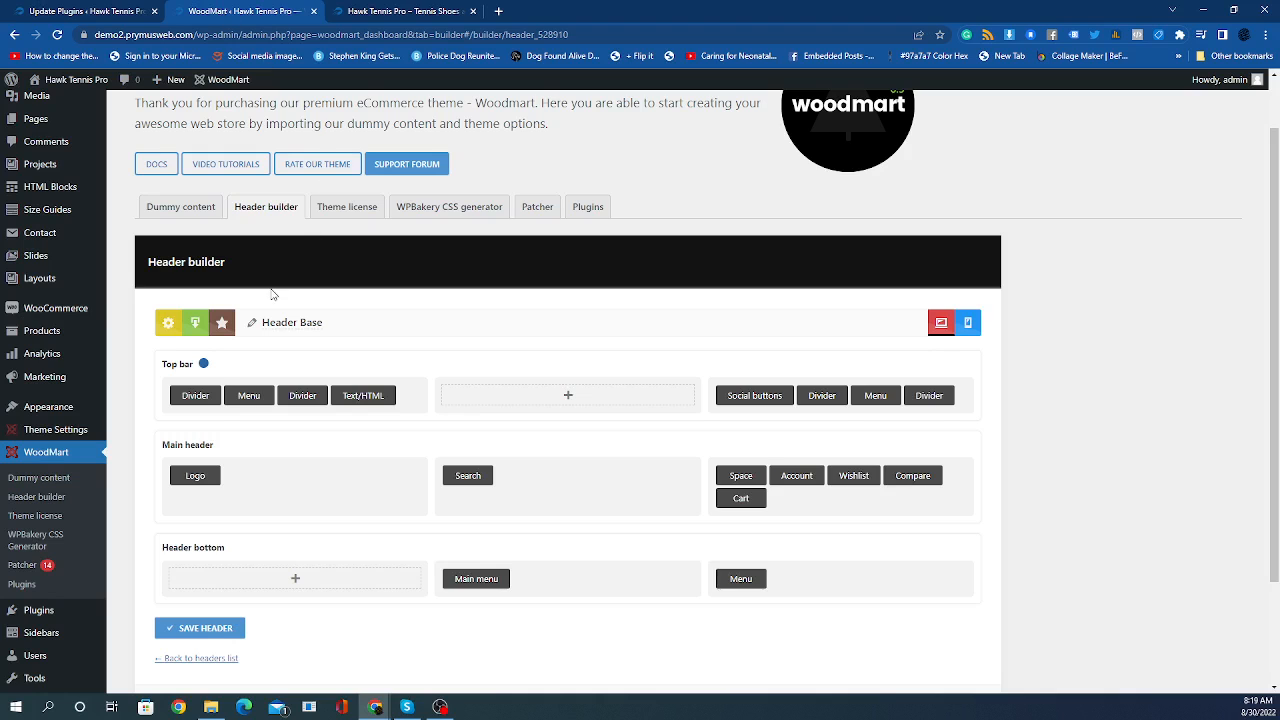
scroll(271, 294, "down", 2)
scroll(285, 308, "up", 1)
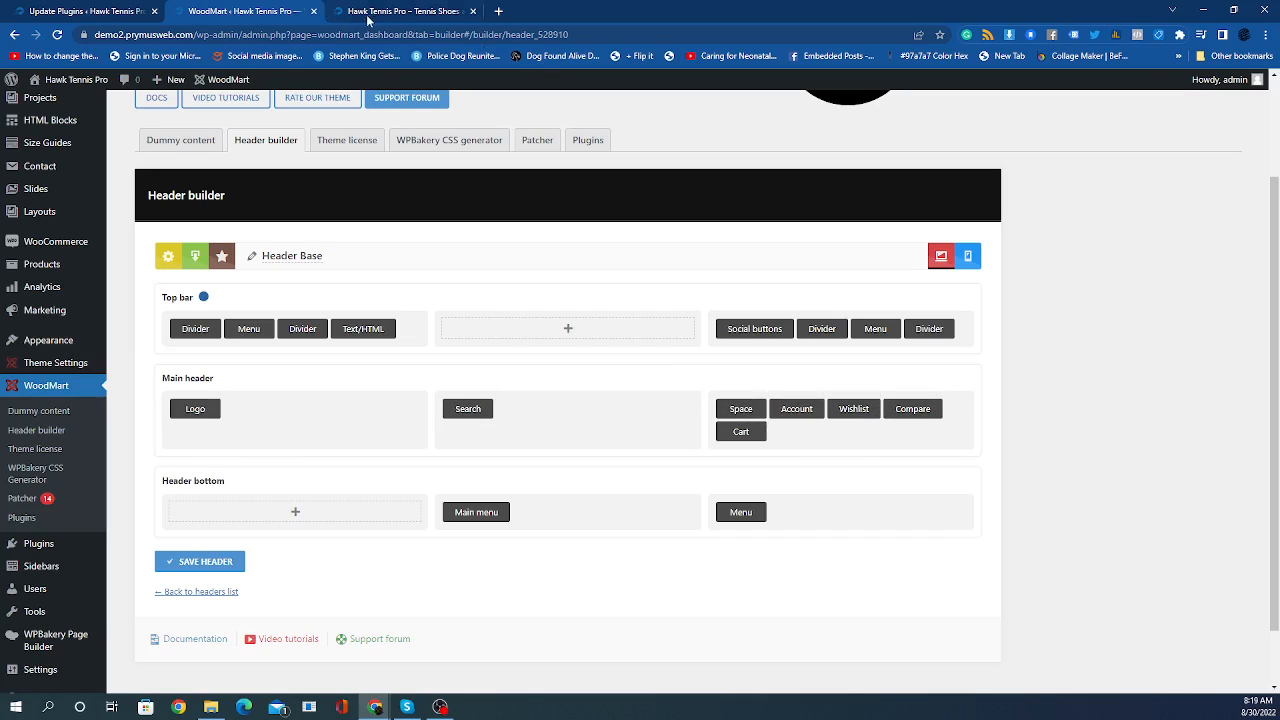
left_click(395, 11)
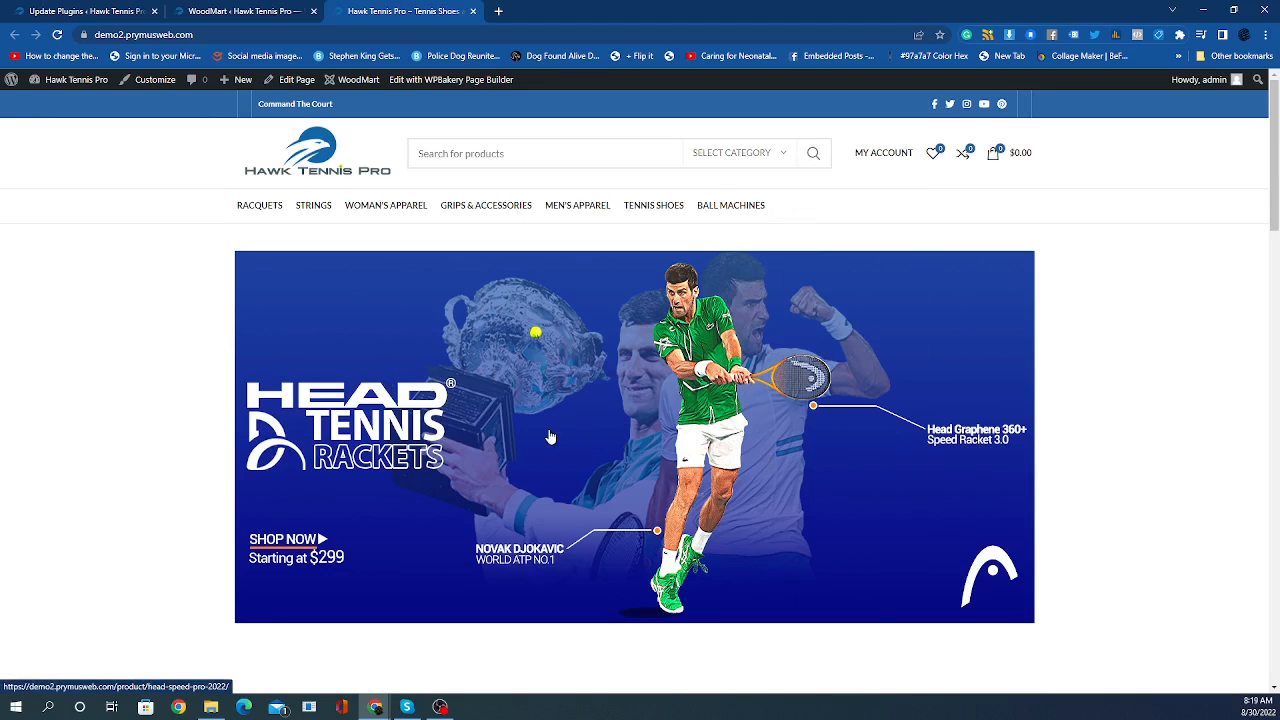
Open the home page for editing and review the top banner image's general settings down to its image link.
left_click(296, 80)
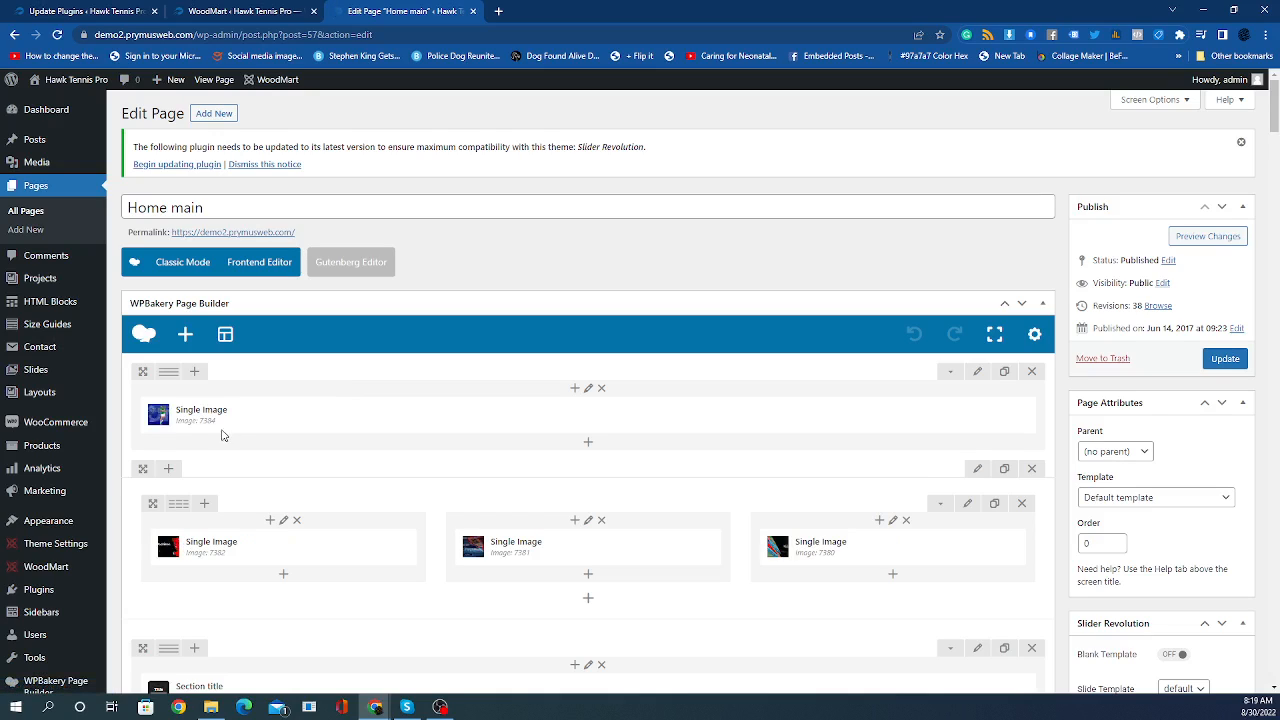
left_click(603, 414)
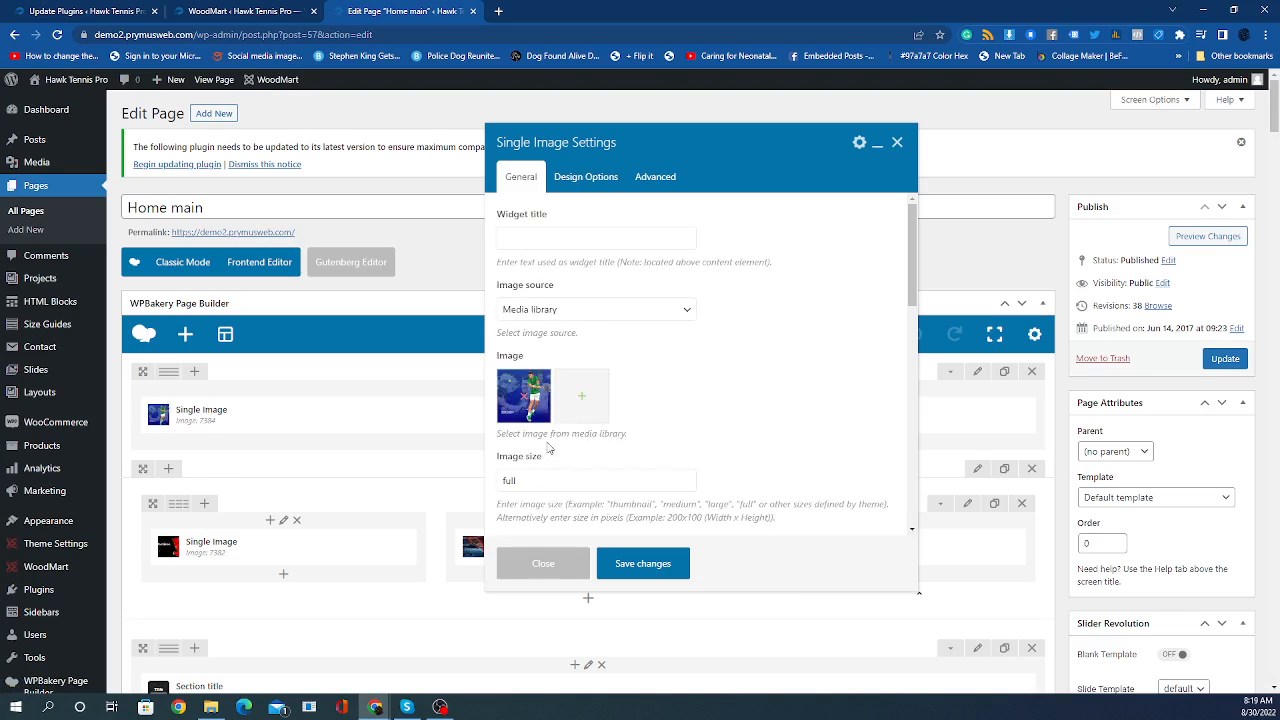
left_click(516, 487)
scroll(543, 417, "down", 1)
scroll(550, 440, "down", 2)
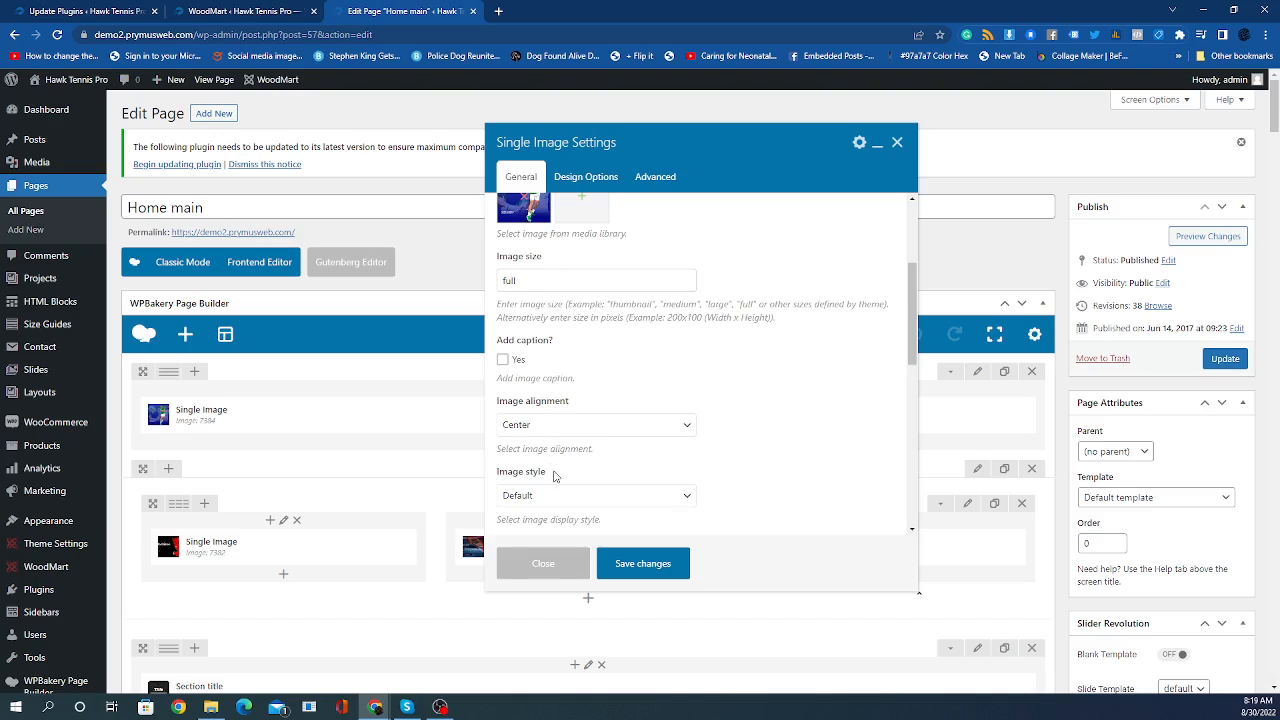
scroll(565, 440, "down", 2)
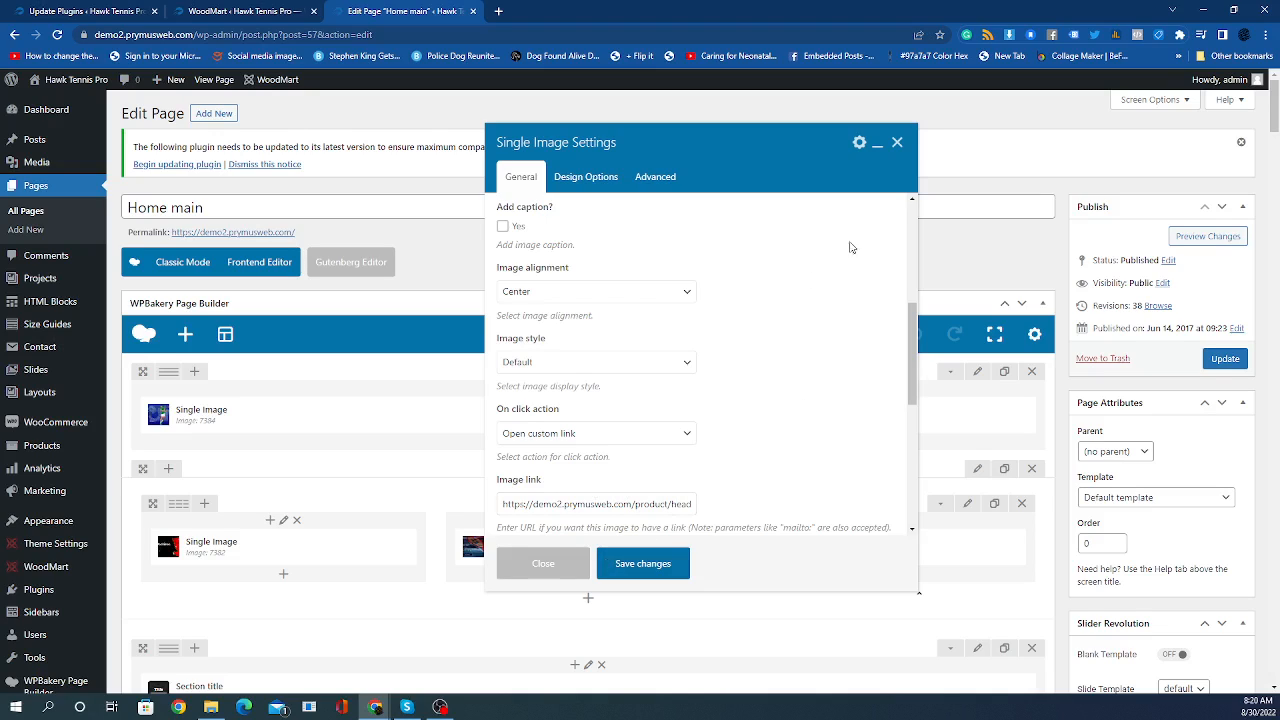
left_click(897, 143)
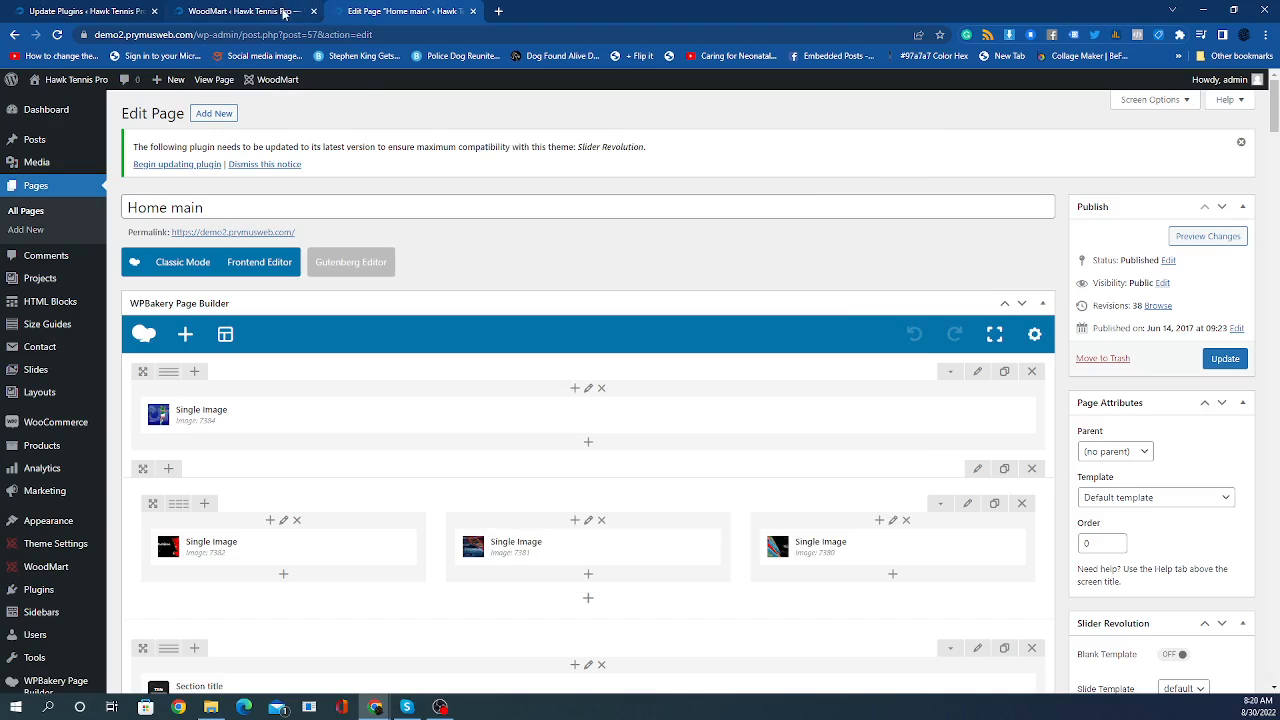
Open the live view of the Home main page in a separate browser tab and switch to it.
right_click(212, 82)
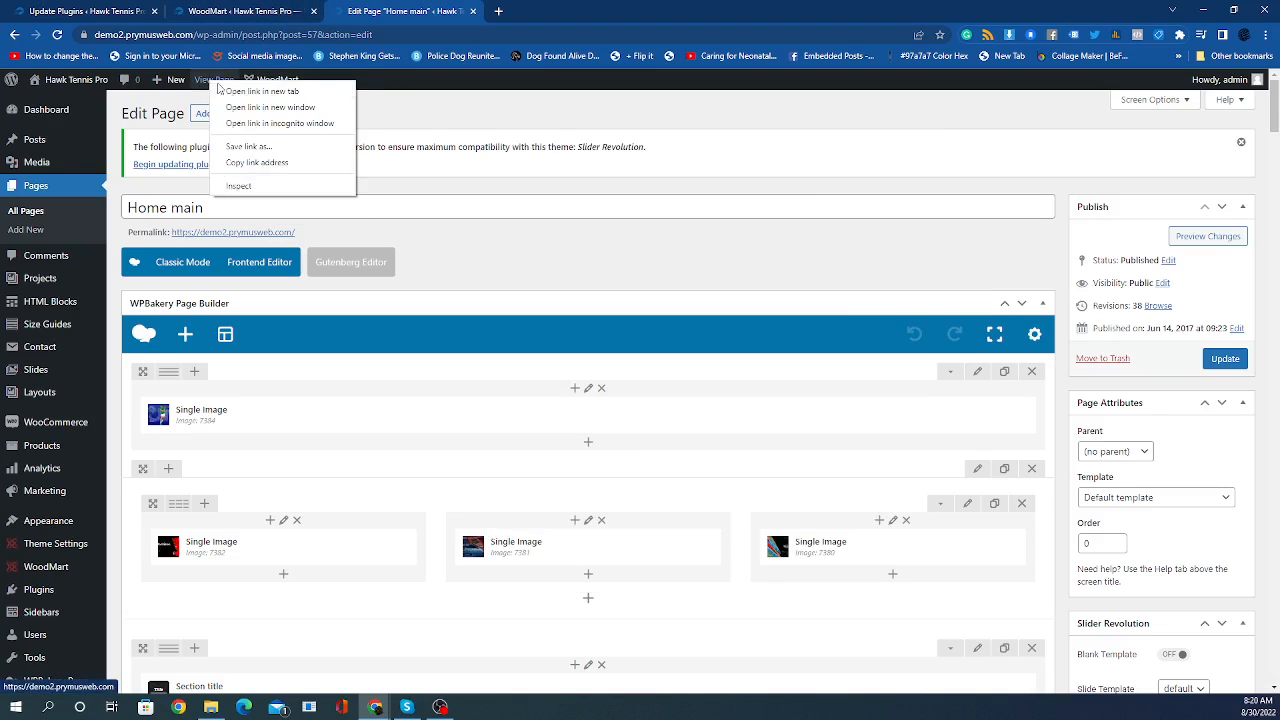
left_click(227, 93)
left_click(507, 13)
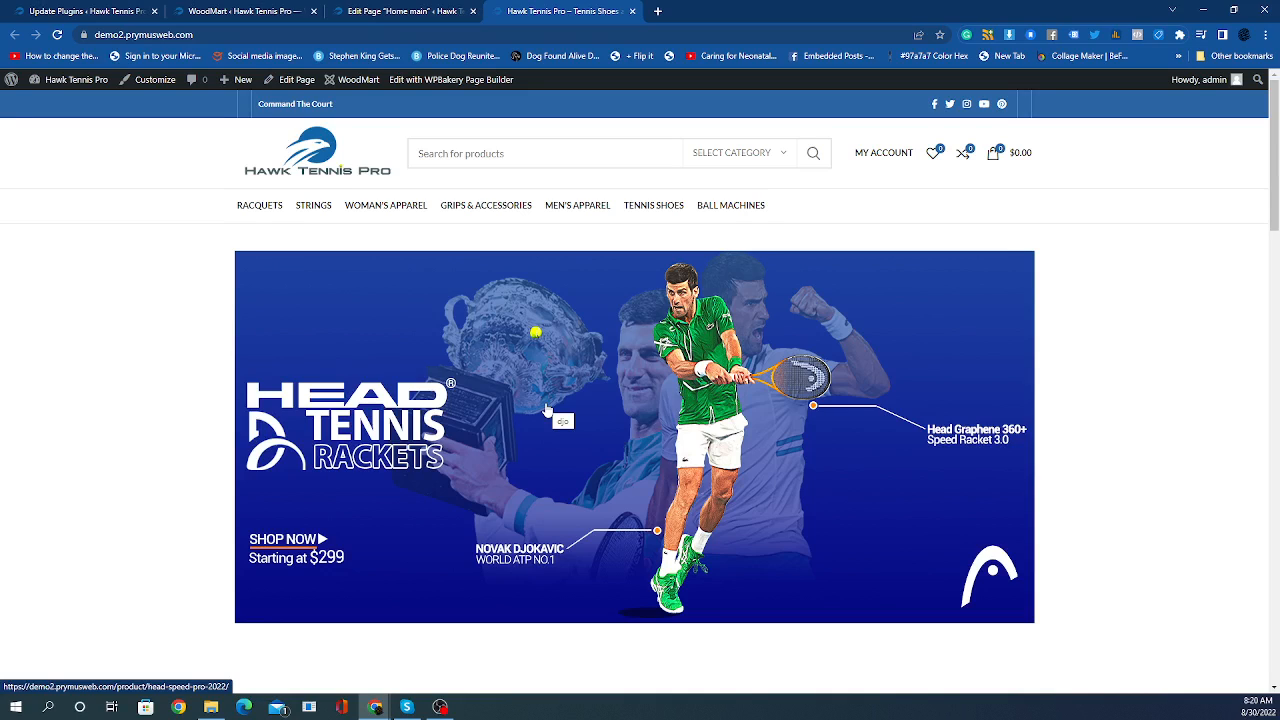
Examine the home page's hero banner, the three promotional banners beneath it and the Racquet Strings product section.
left_click_drag(547, 410, 701, 379)
scroll(668, 428, "down", 1)
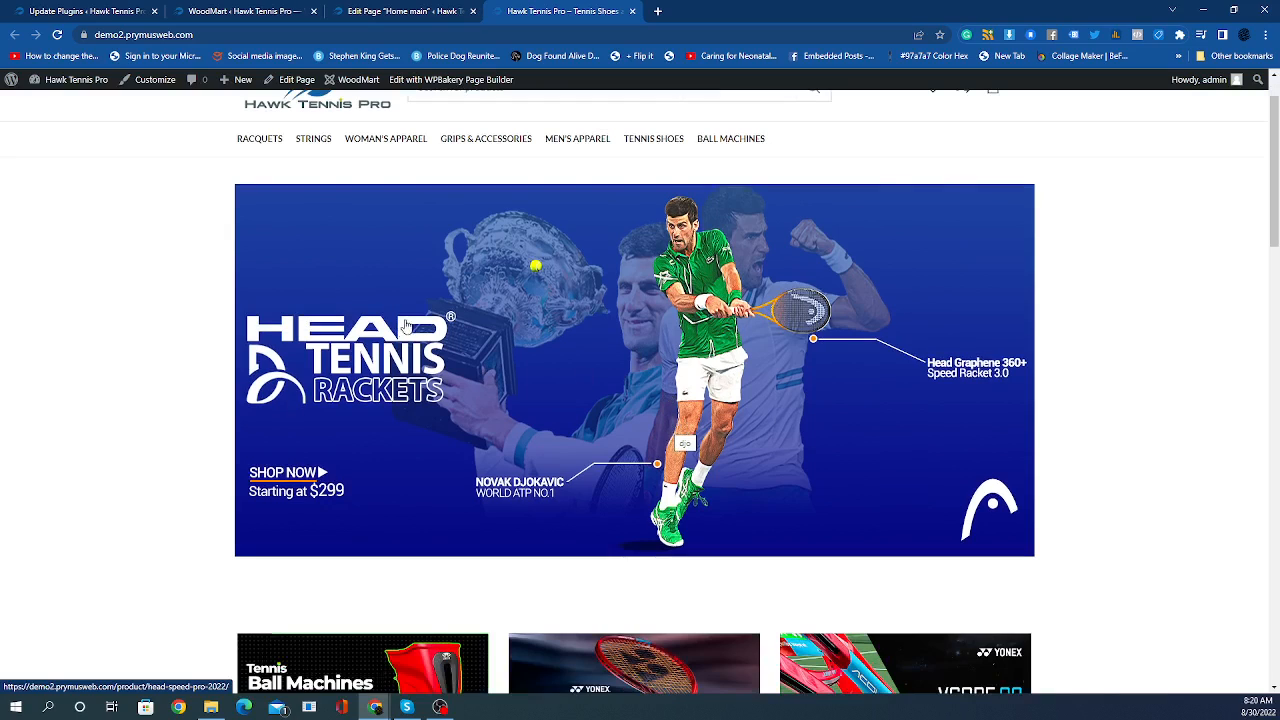
scroll(441, 376, "up", 1)
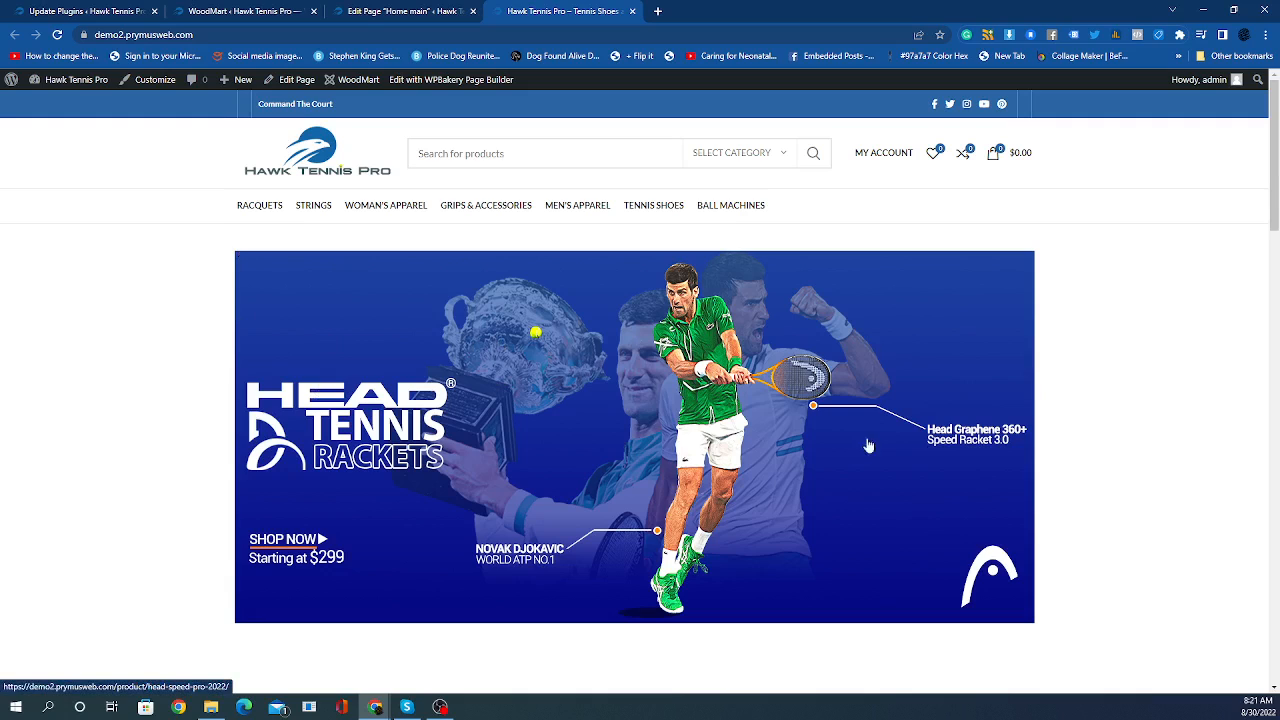
scroll(954, 459, "down", 1)
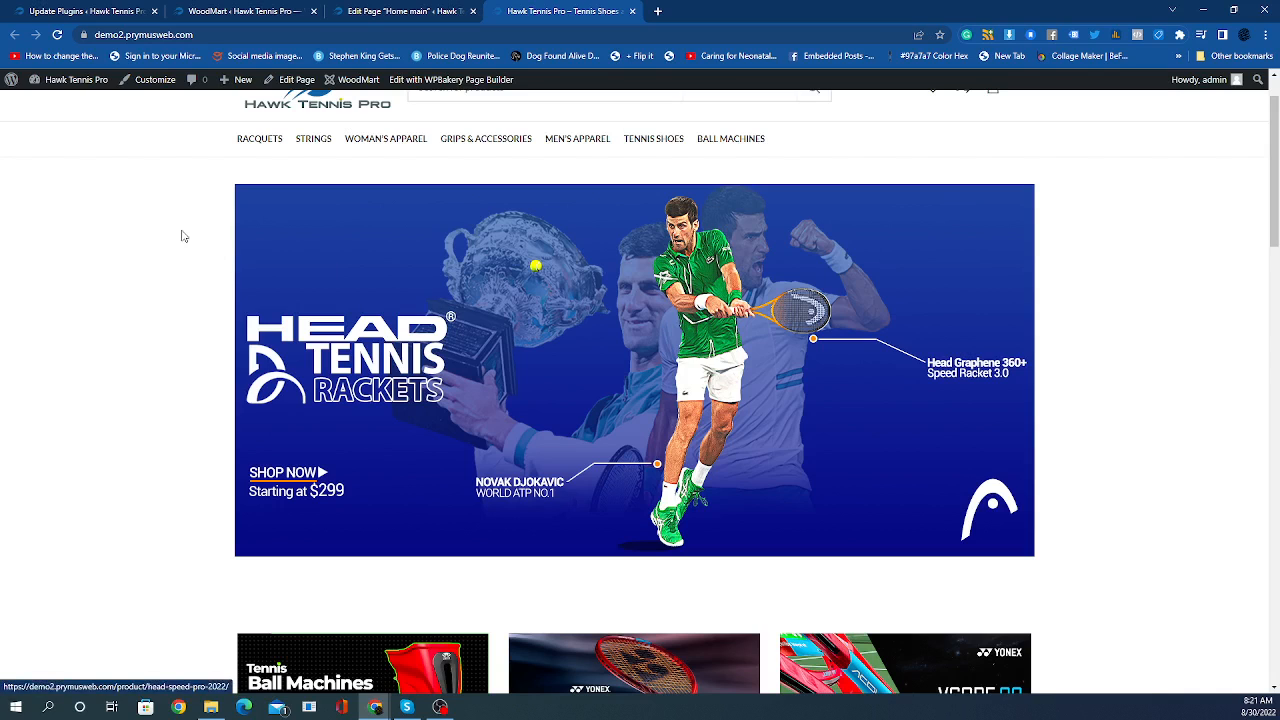
scroll(954, 380, "down", 1)
scroll(954, 380, "down", 3)
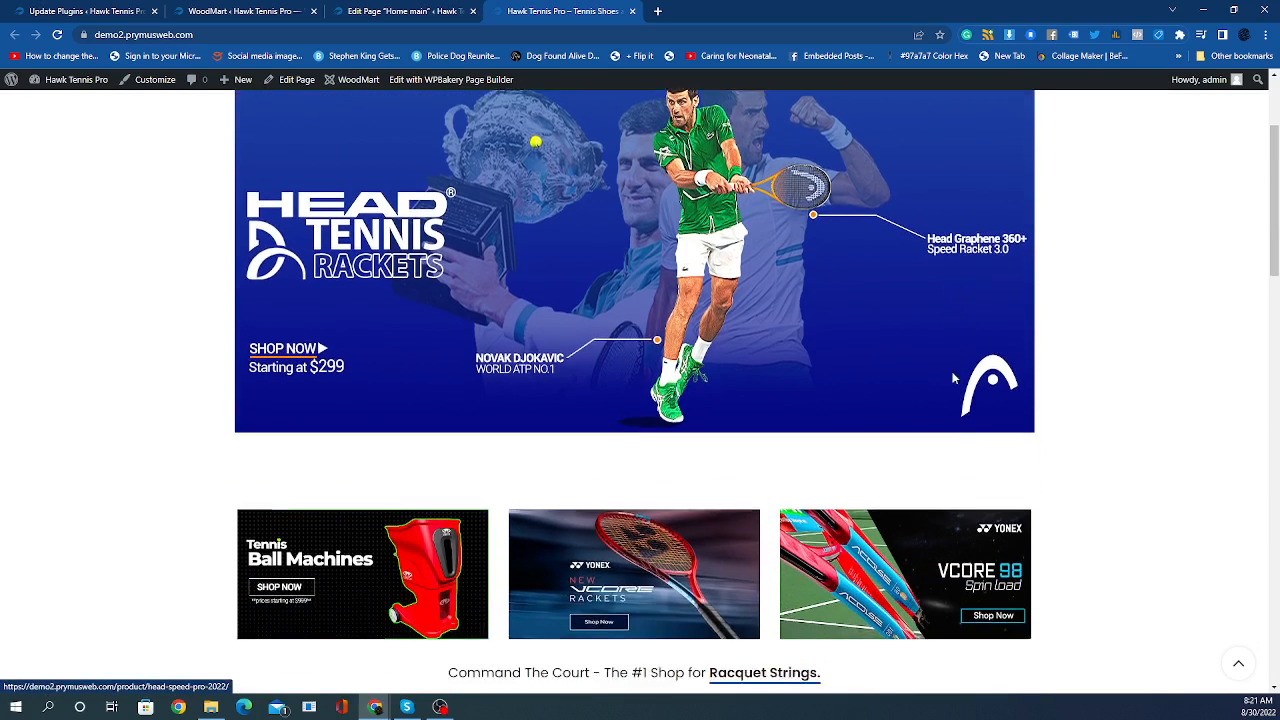
scroll(563, 314, "down", 1)
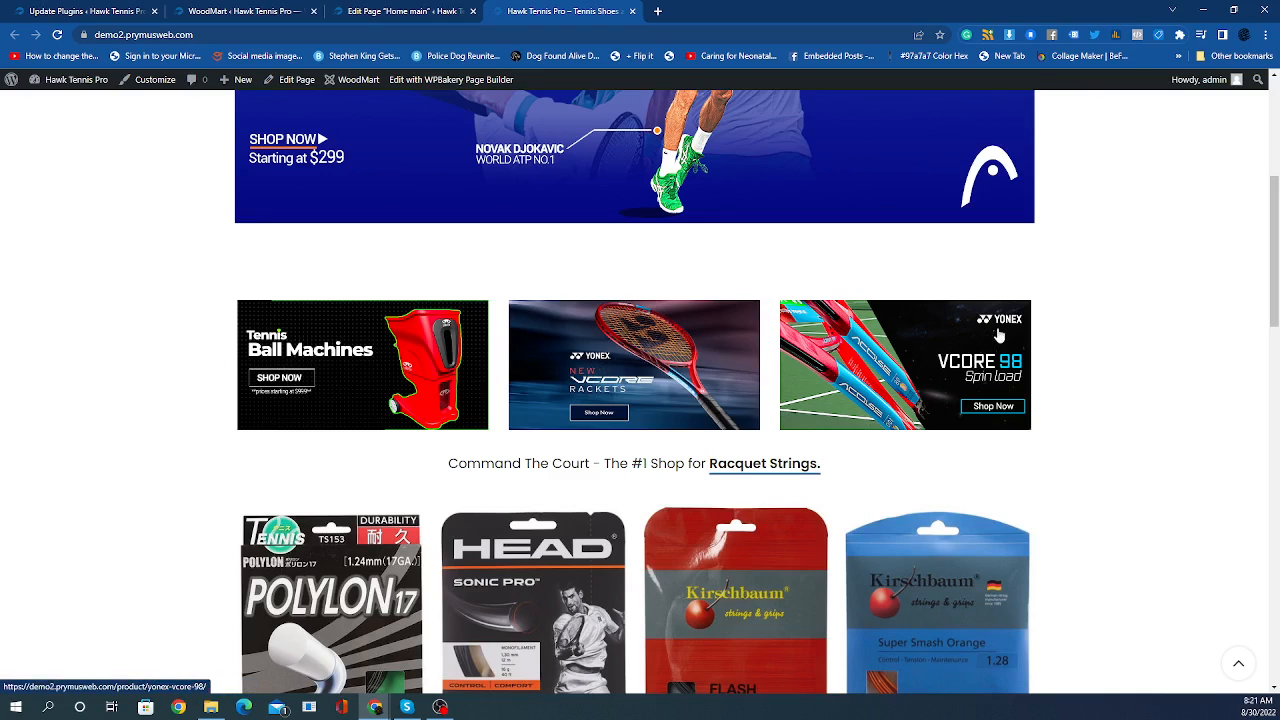
scroll(952, 360, "up", 2)
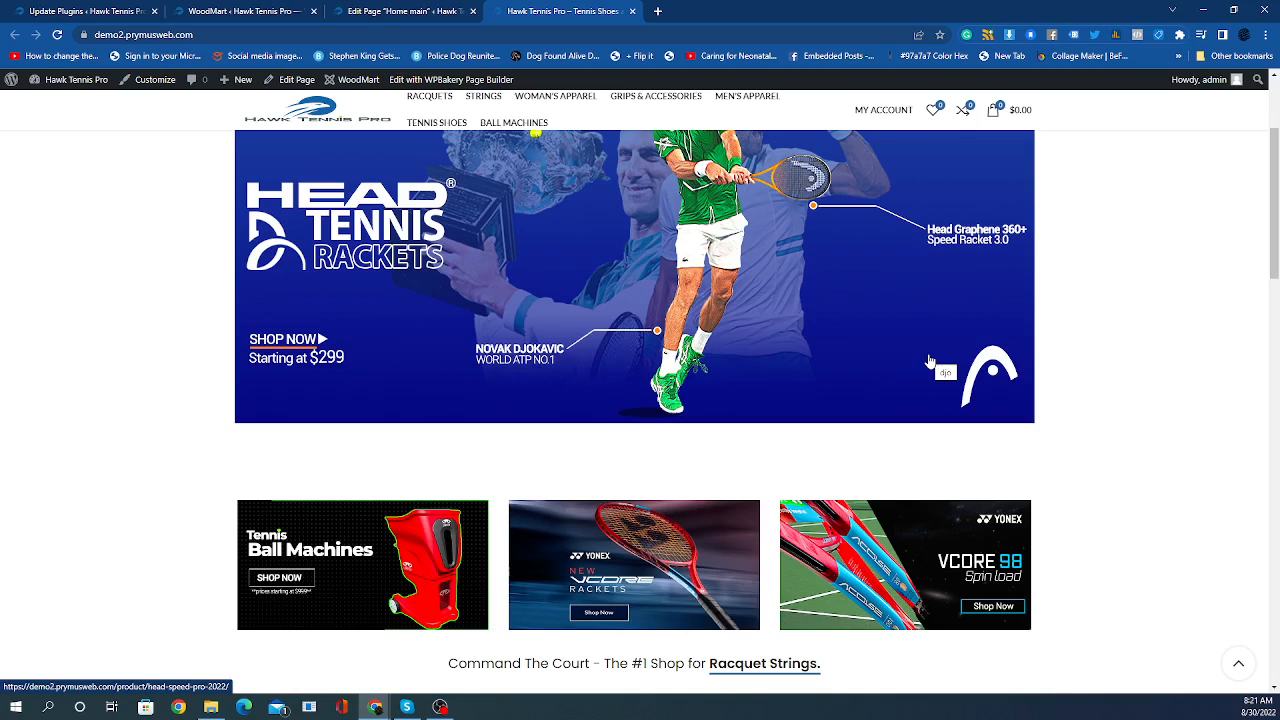
scroll(846, 366, "up", 2)
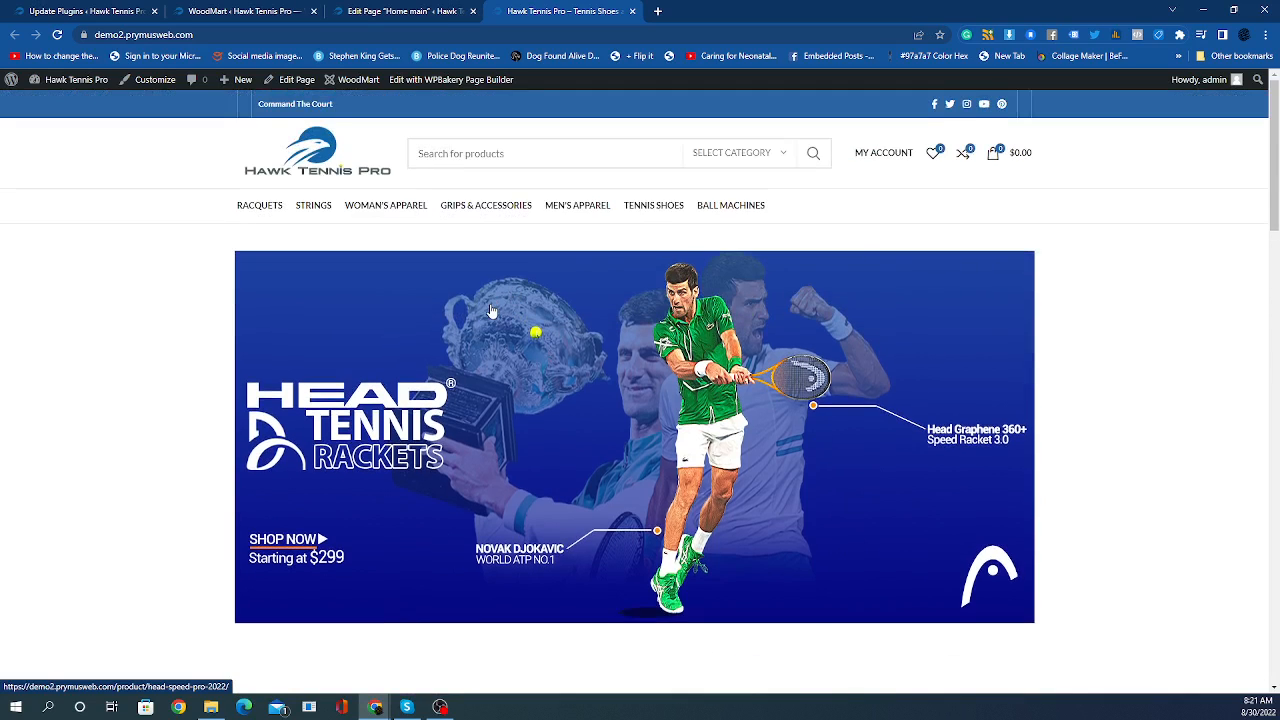
scroll(491, 312, "down", 5)
scroll(493, 313, "up", 5)
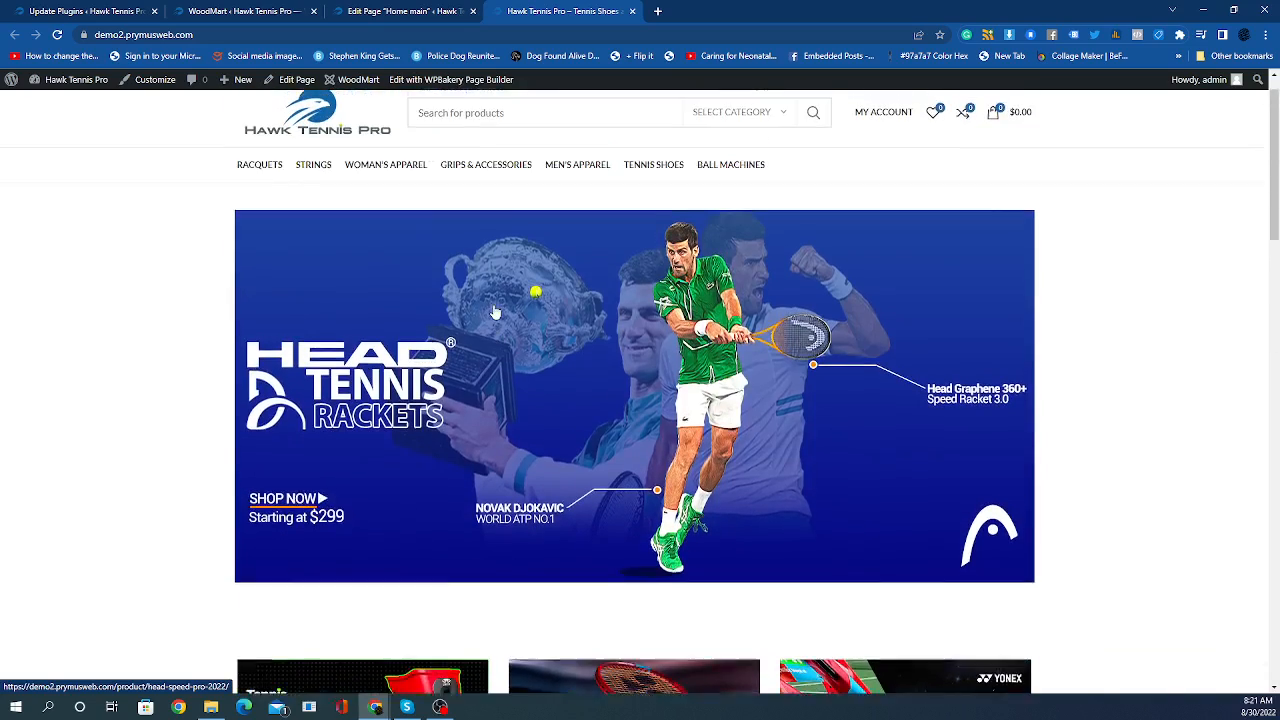
scroll(493, 313, "up", 1)
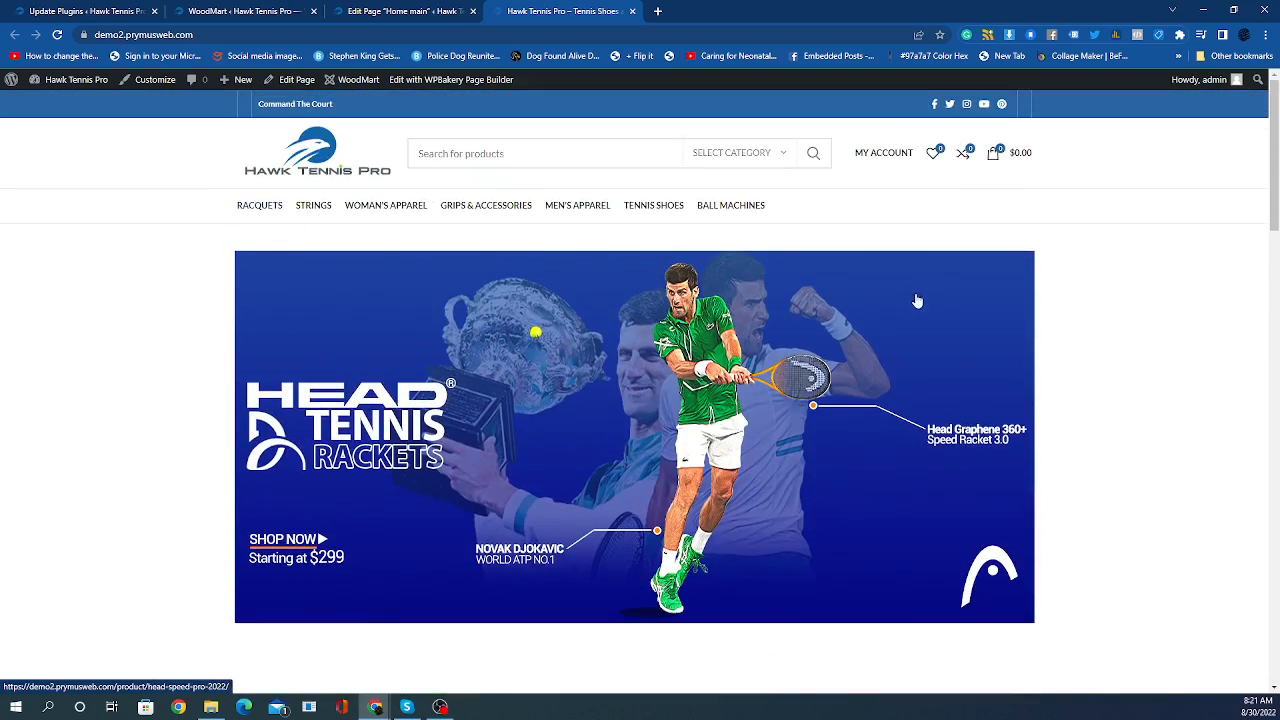
scroll(914, 297, "down", 4)
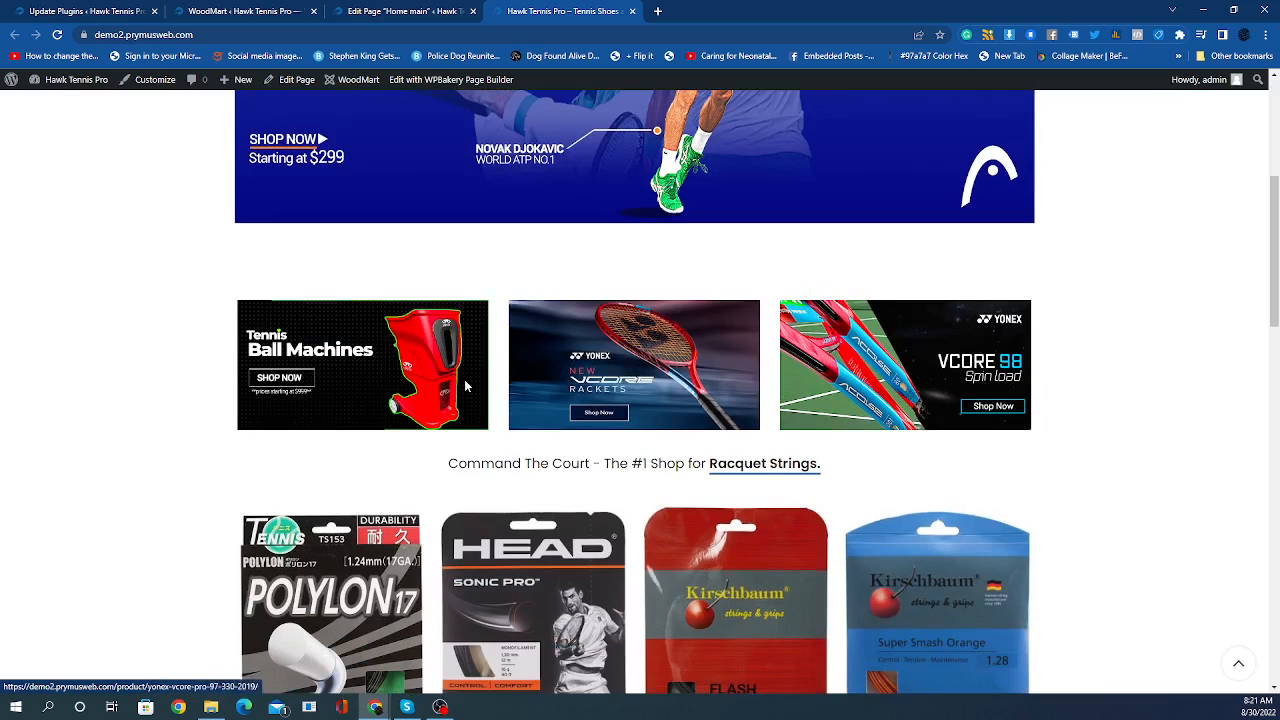
scroll(820, 440, "up", 2)
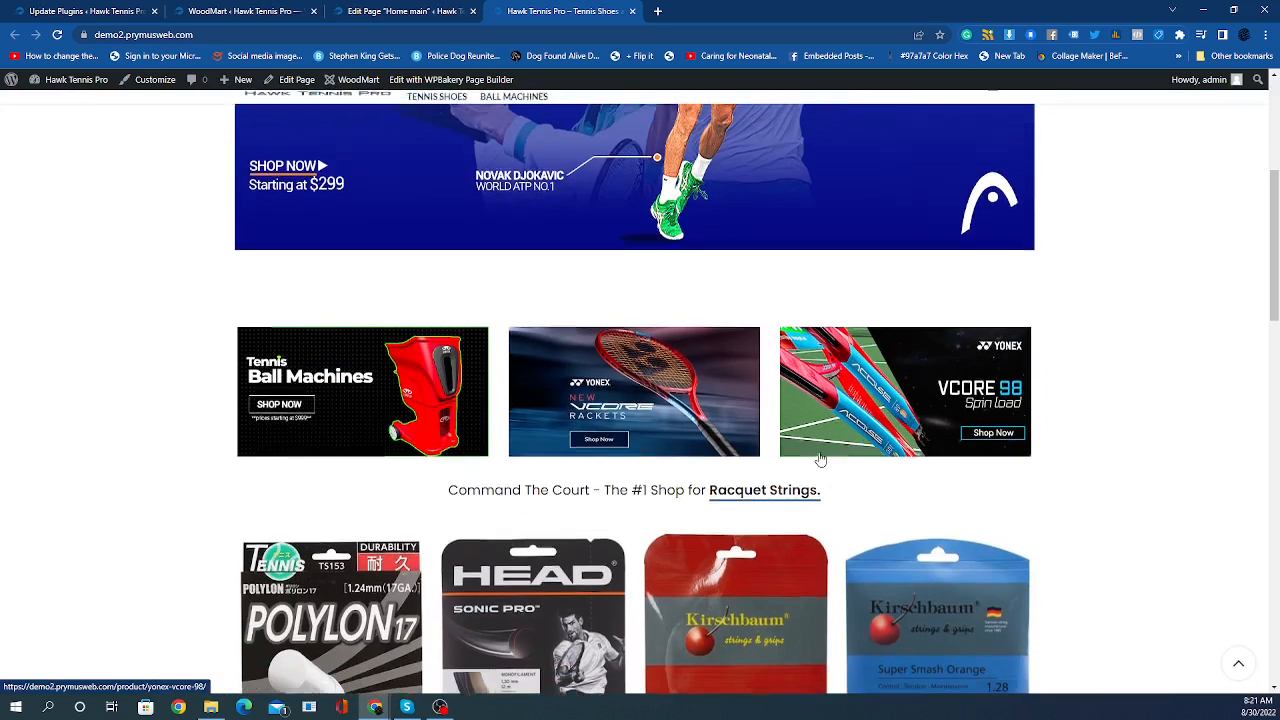
scroll(487, 458, "up", 2)
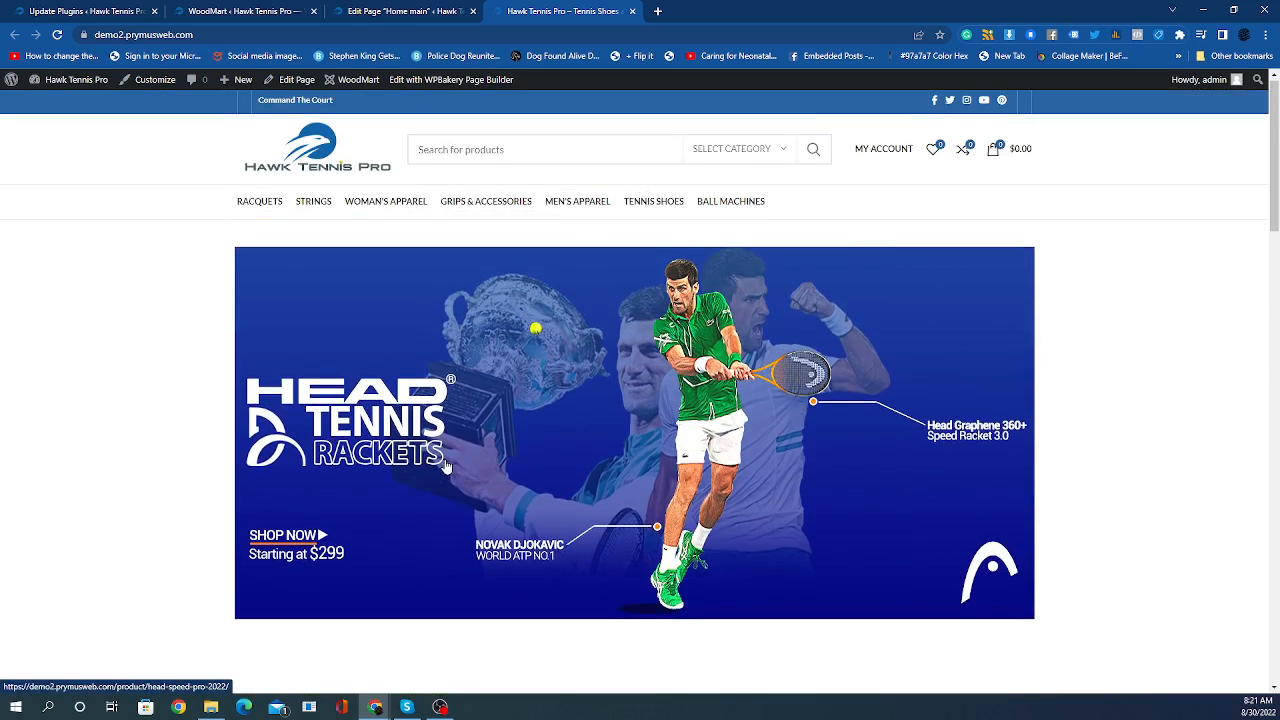
scroll(462, 451, "down", 1)
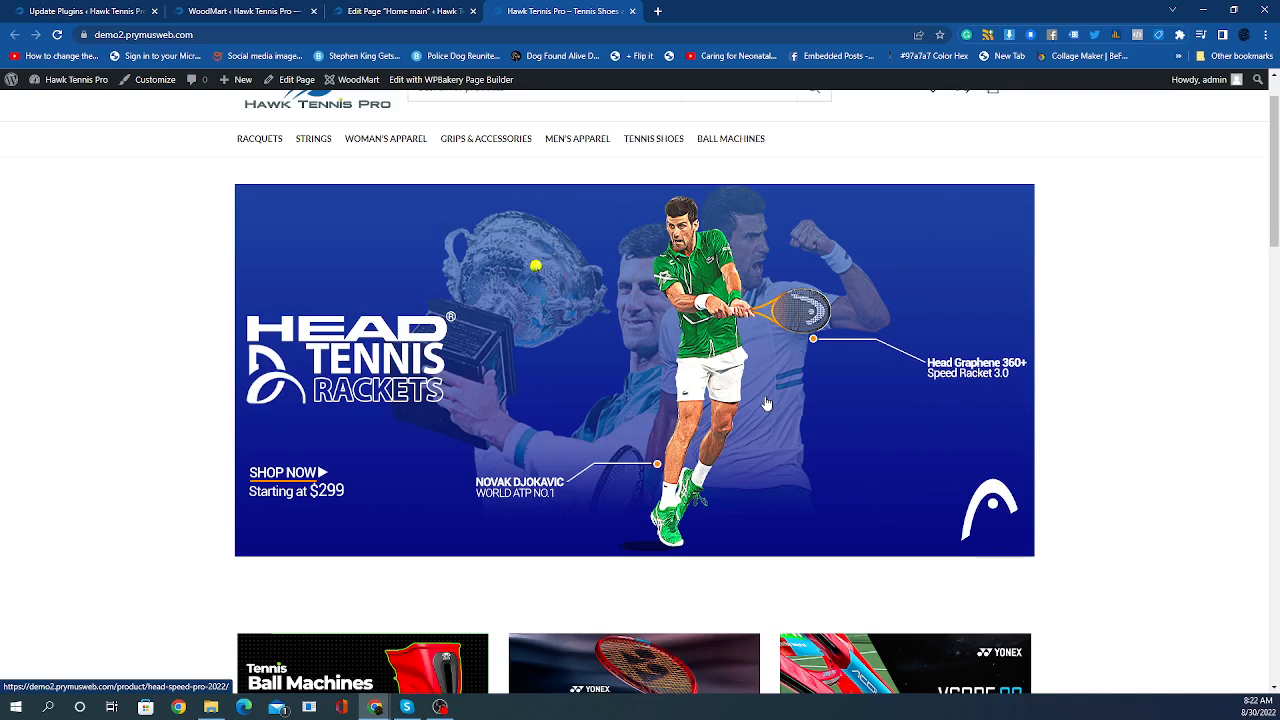
scroll(765, 402, "down", 2)
scroll(763, 399, "up", 2)
scroll(763, 399, "down", 3)
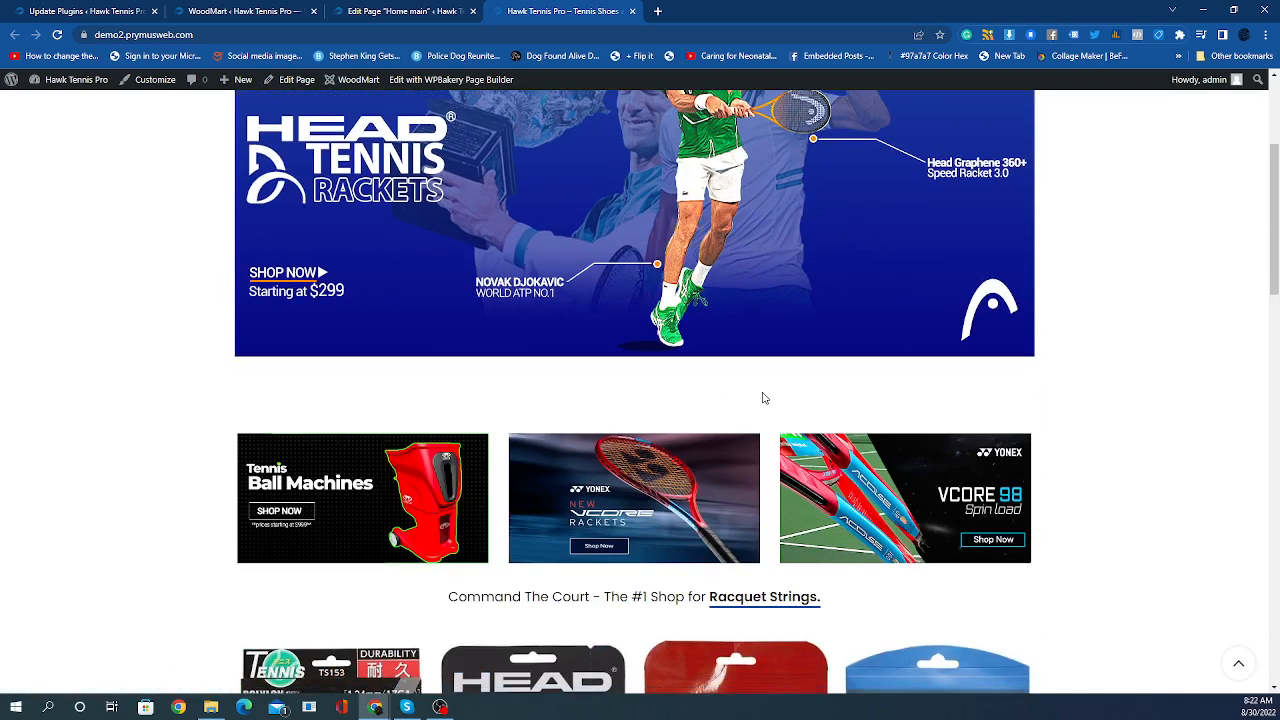
scroll(510, 329, "up", 2)
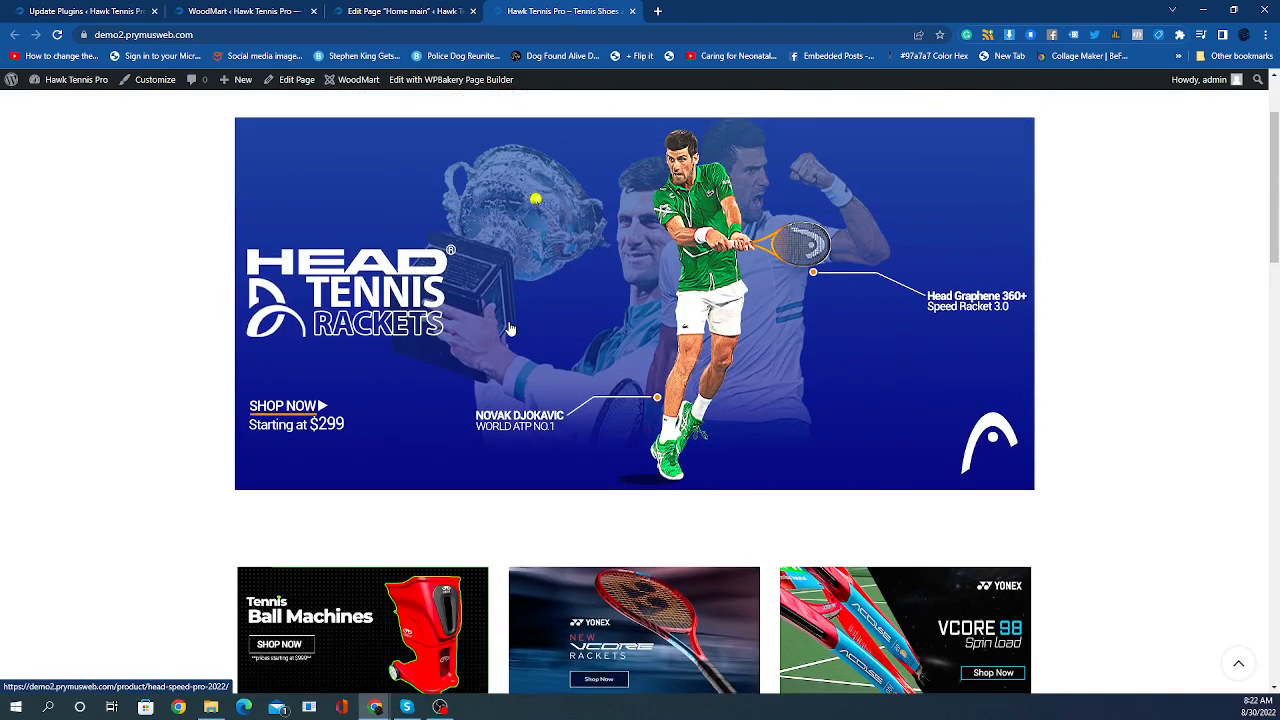
scroll(510, 329, "down", 4)
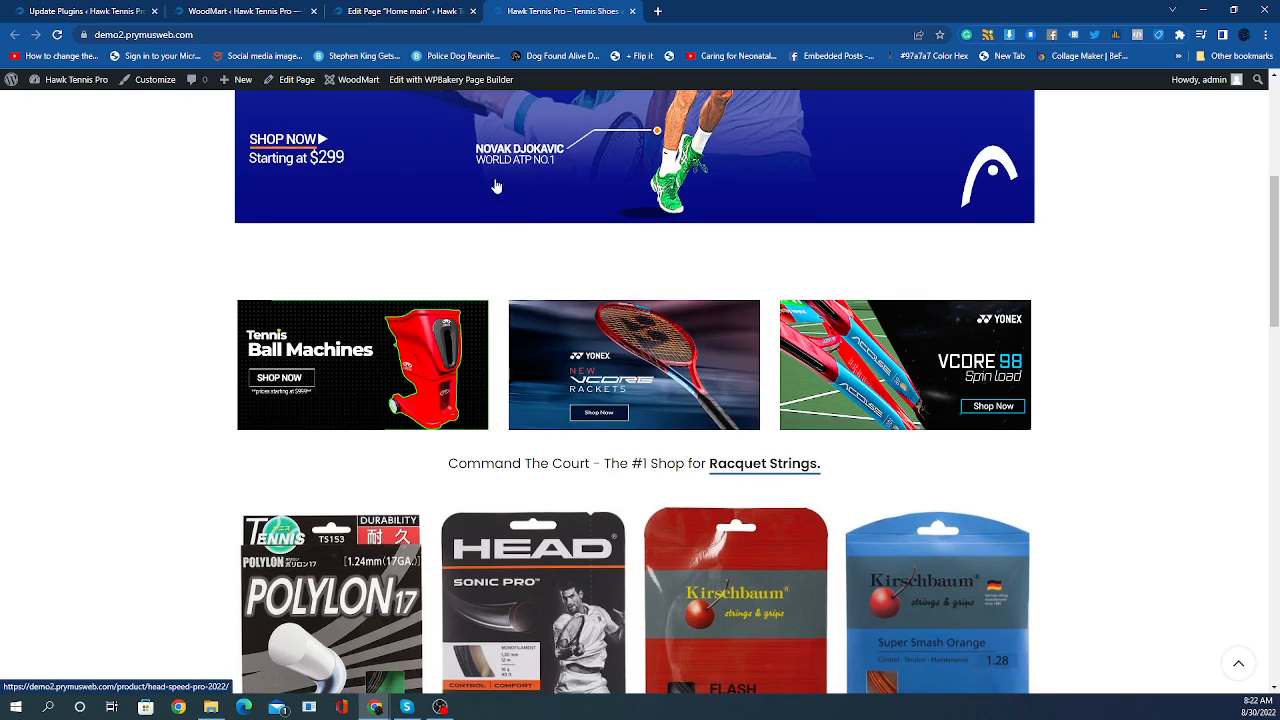
scroll(494, 182, "down", 2)
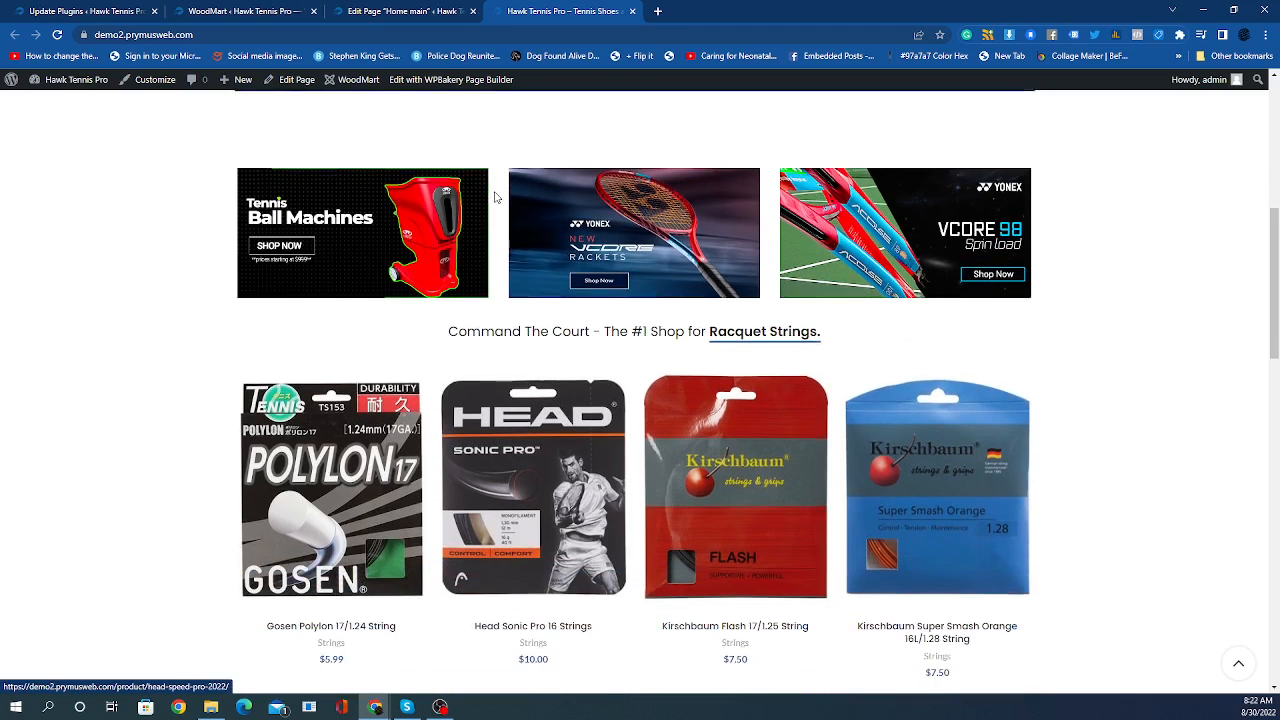
Open the home page for editing from its live view and go to the rows below the top banner.
left_click(292, 89)
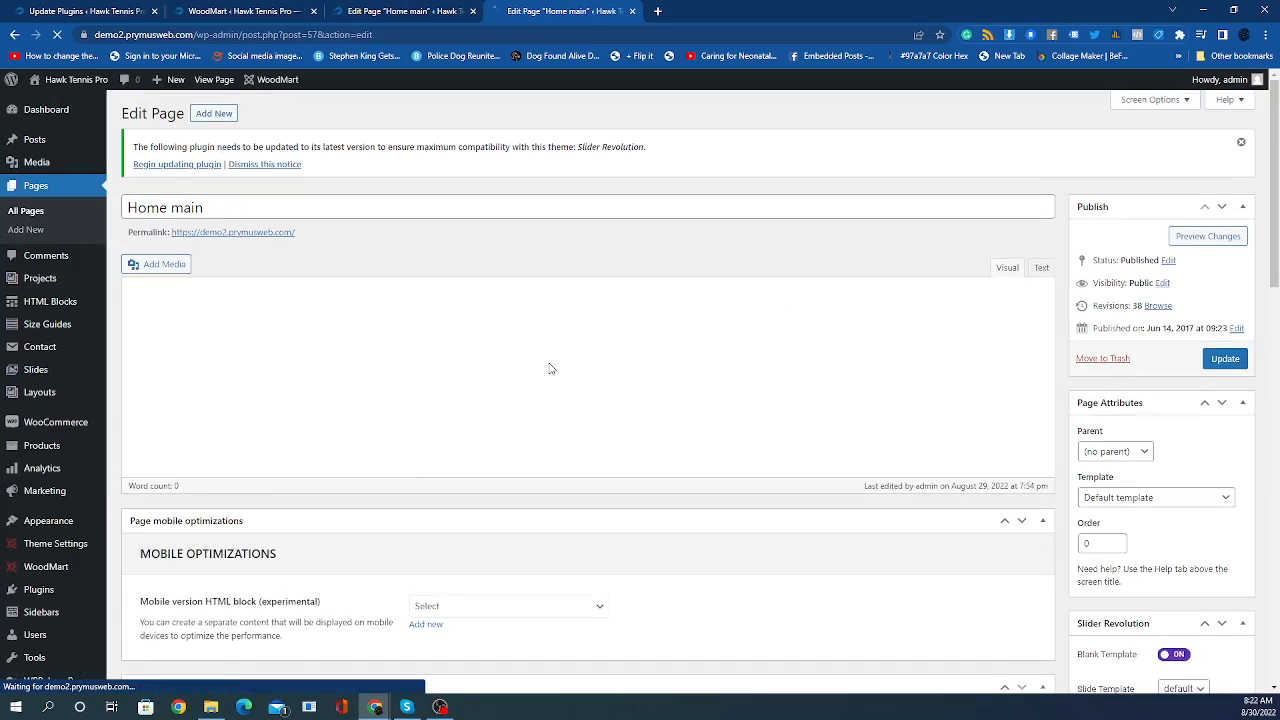
scroll(549, 368, "down", 3)
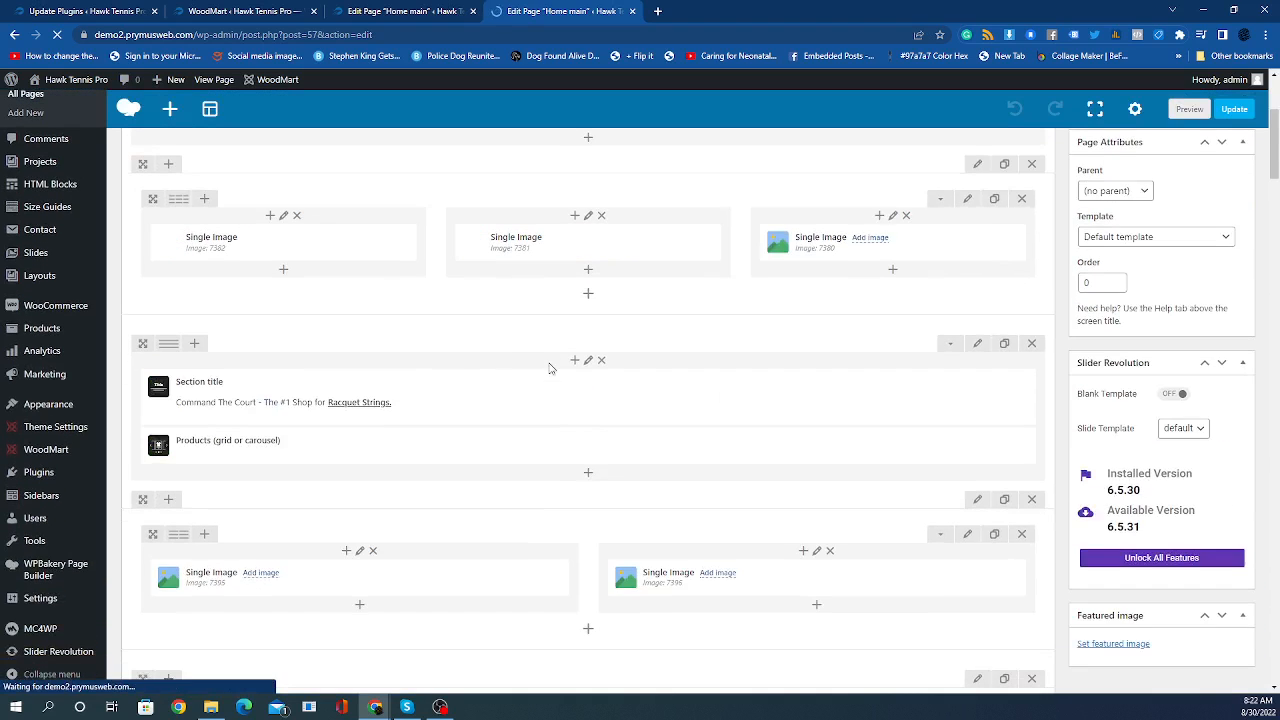
Open the first of the three promotional banner images for editing, review its general settings and close them unchanged.
scroll(400, 347, "up", 2)
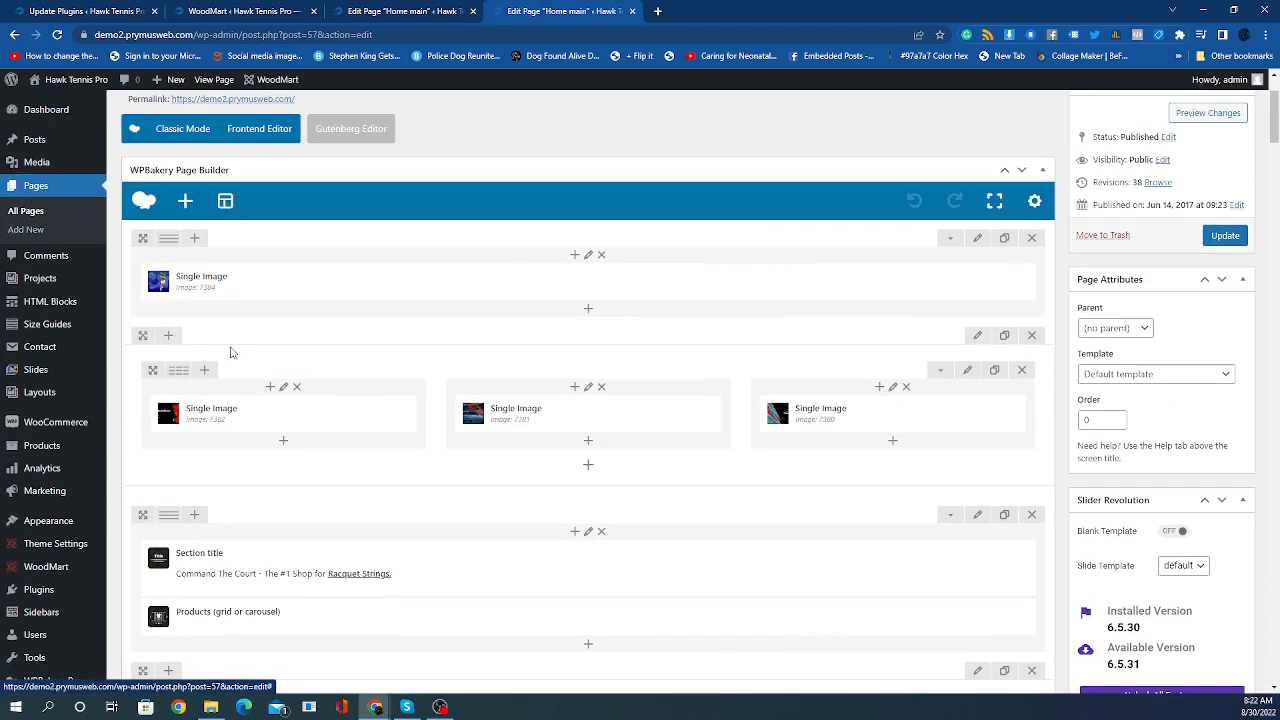
mouse_move(178, 370)
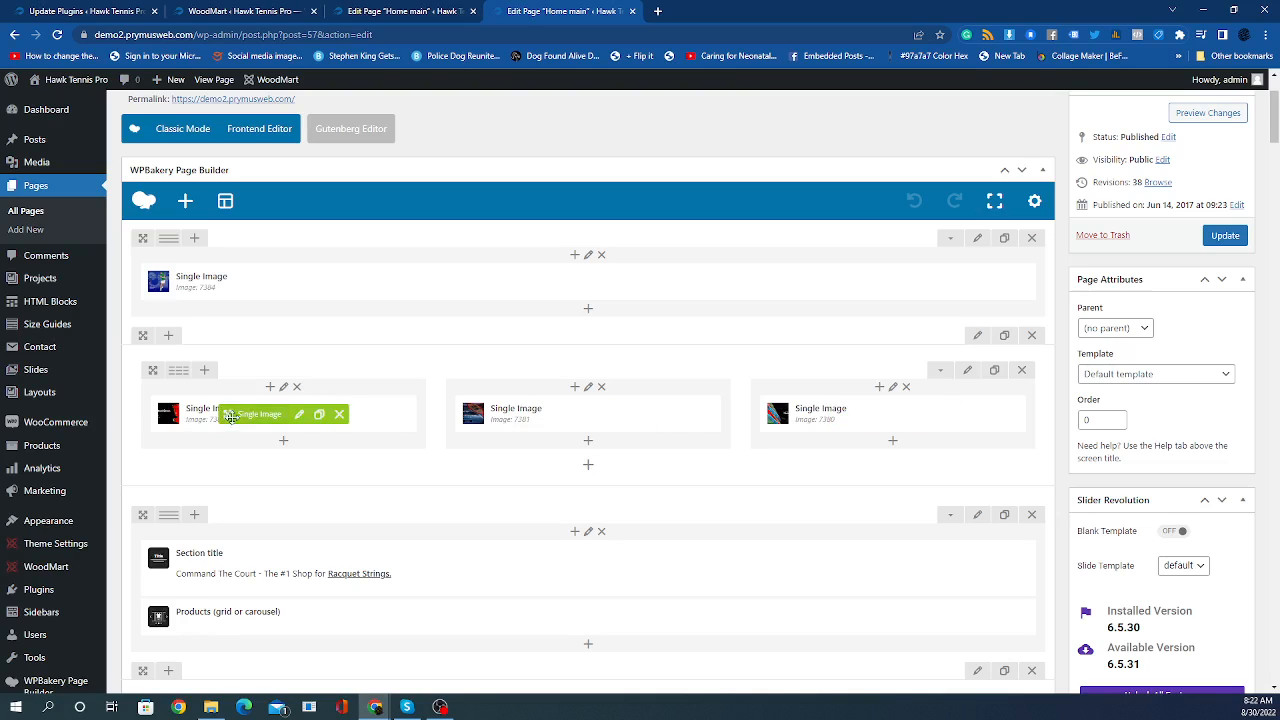
left_click(299, 414)
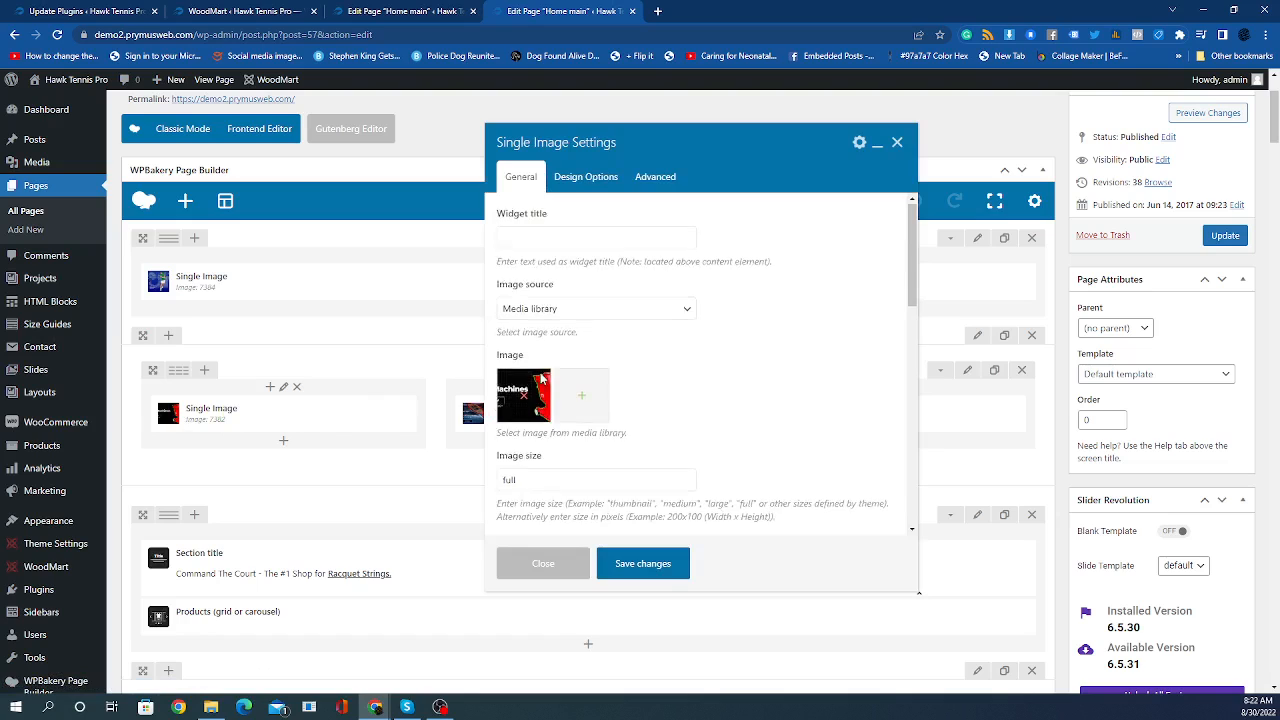
scroll(540, 410, "down", 3)
scroll(540, 410, "up", 3)
left_click(899, 142)
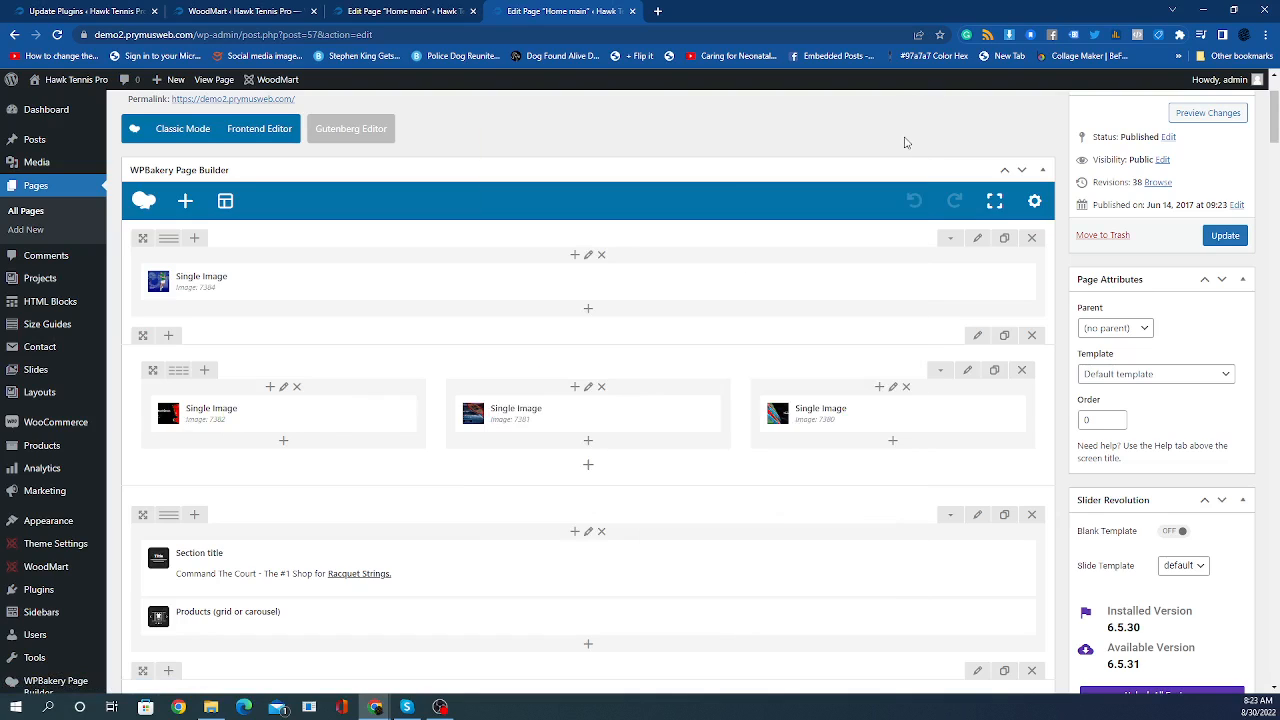
Review which elements can be added to the first banner column and to the section around the three banners.
left_click(283, 441)
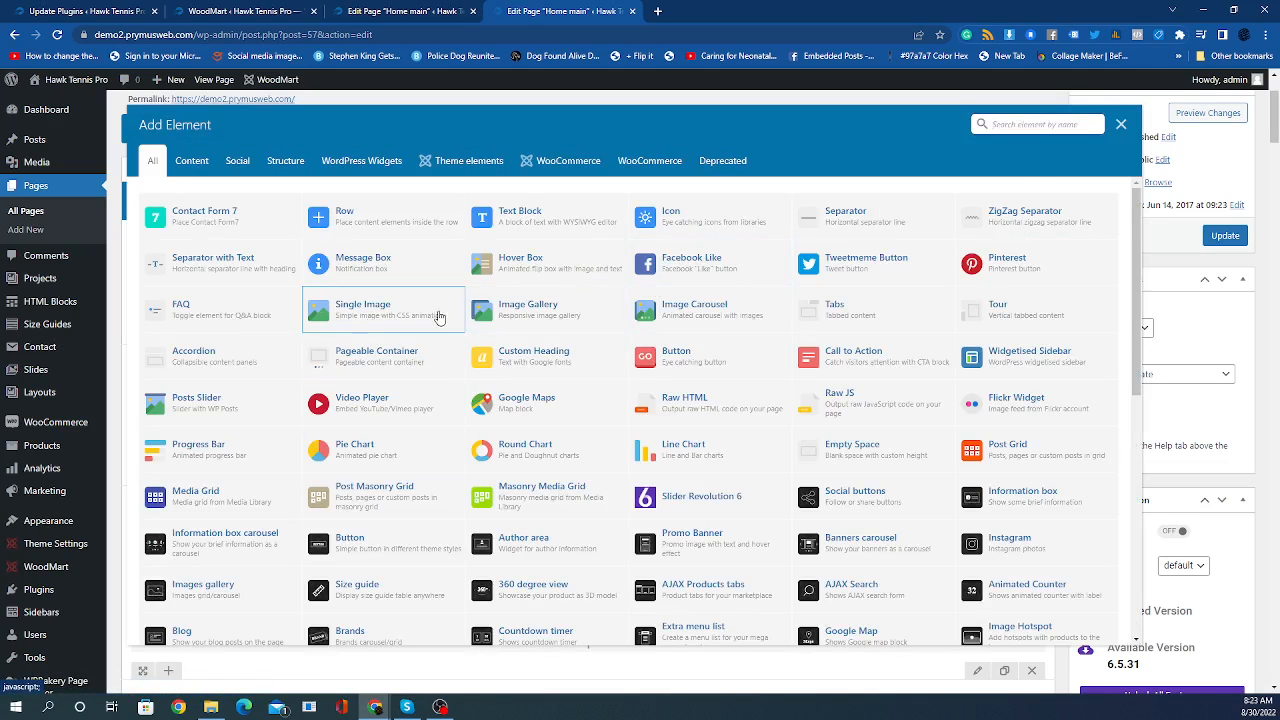
left_click(1122, 125)
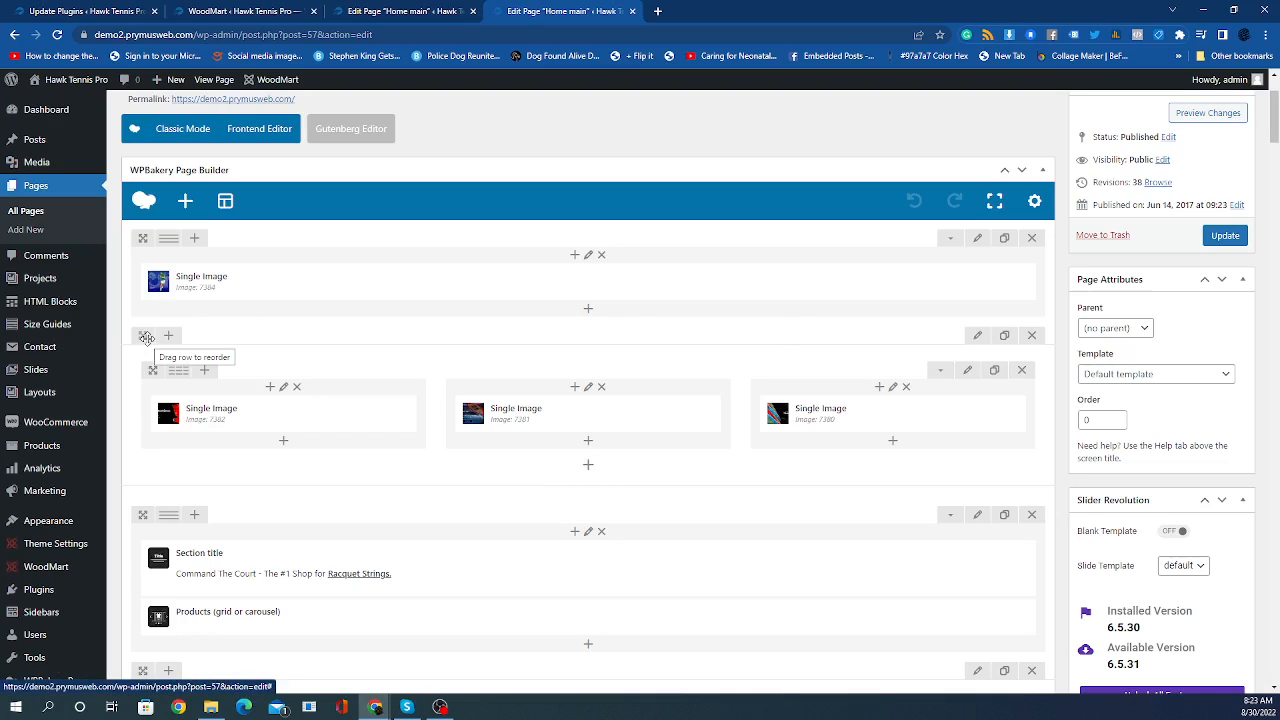
left_click(588, 466)
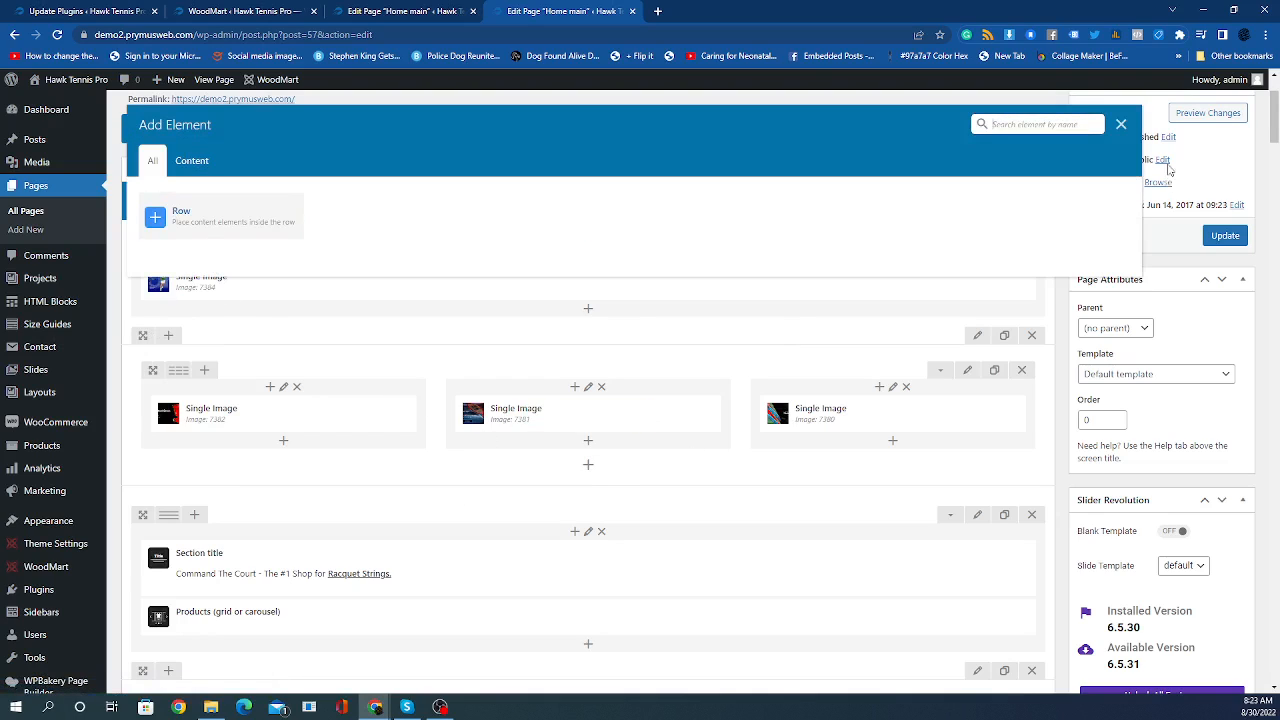
left_click(1122, 126)
Add a section at the end of the page and insert a row split into three equal columns.
scroll(746, 371, "down", 10)
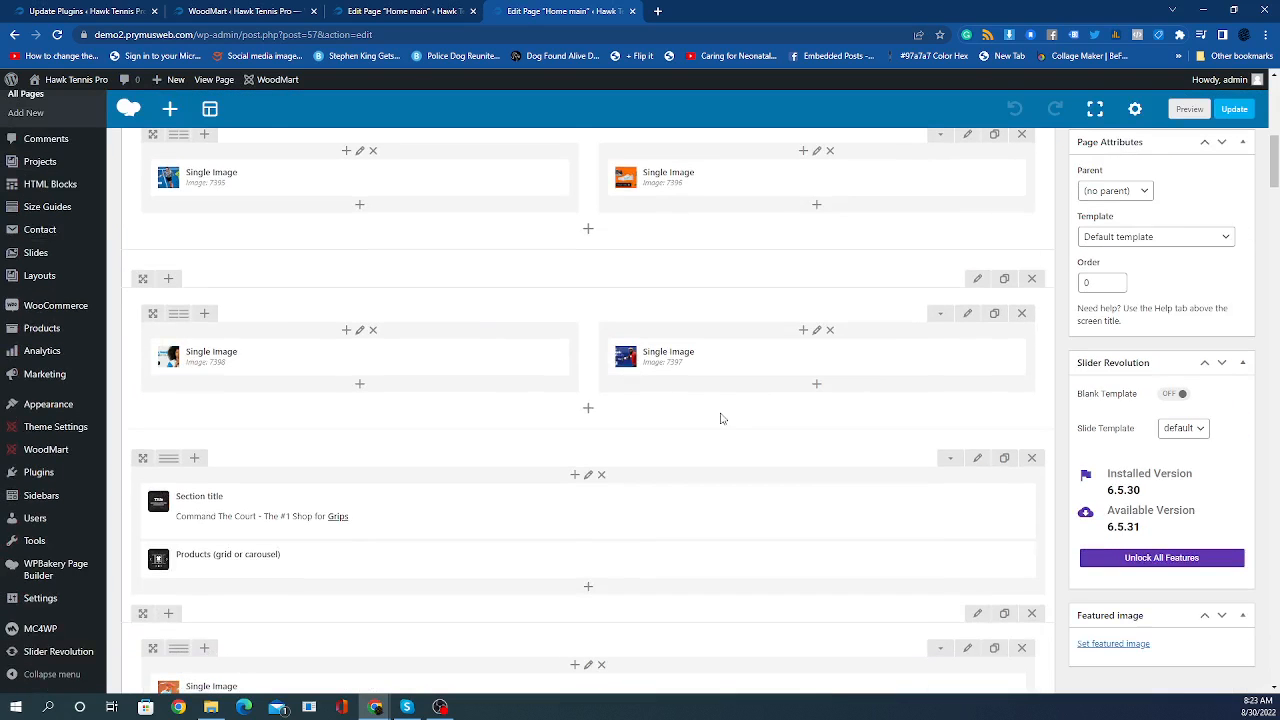
scroll(624, 578, "down", 6)
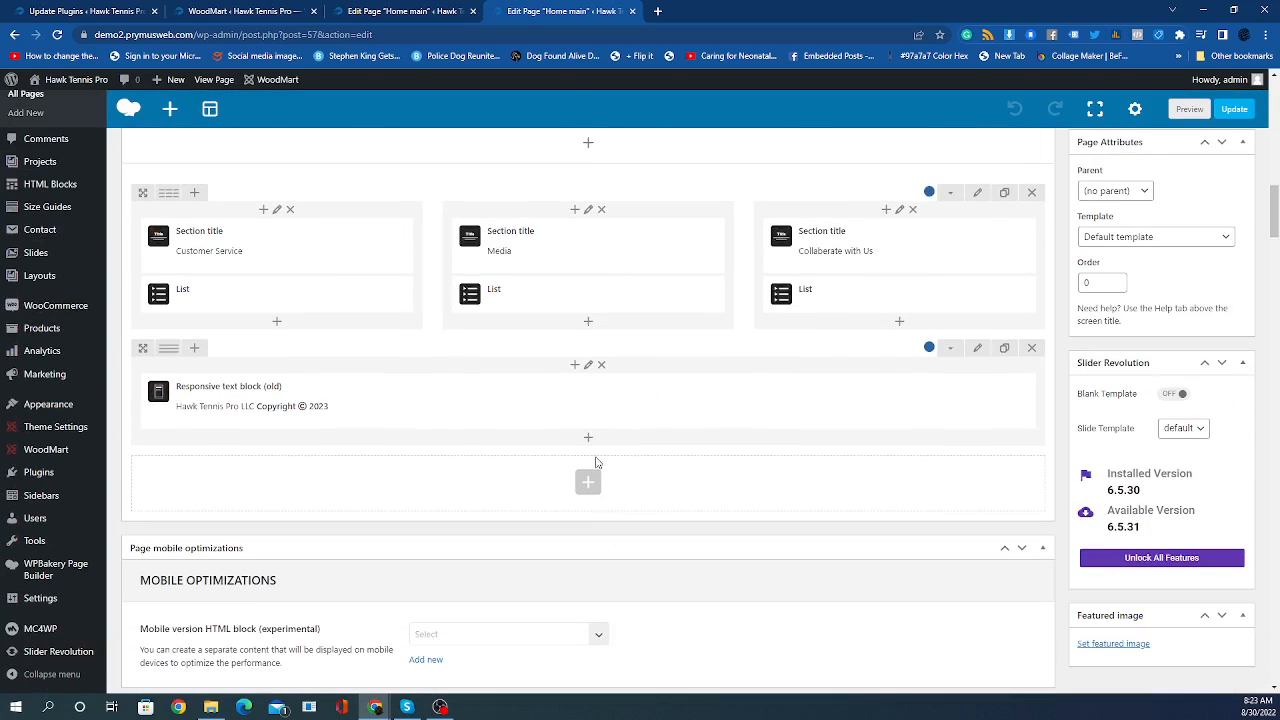
left_click(589, 481)
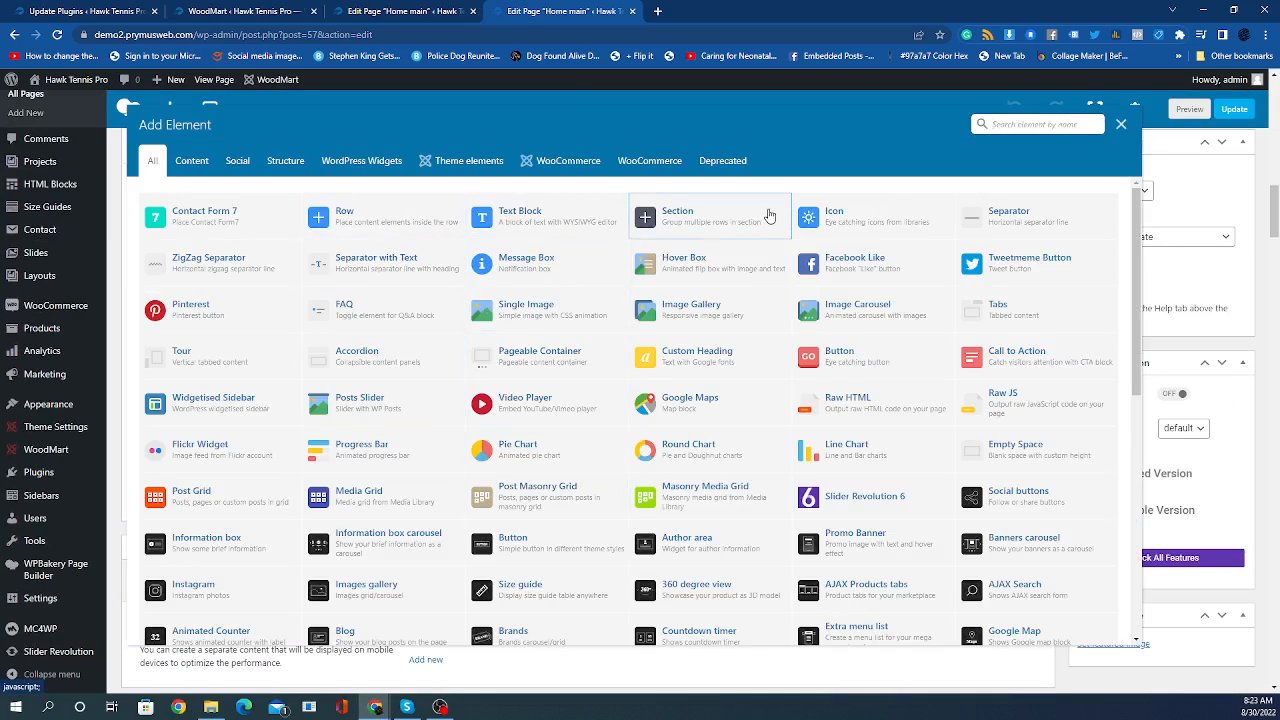
left_click(684, 221)
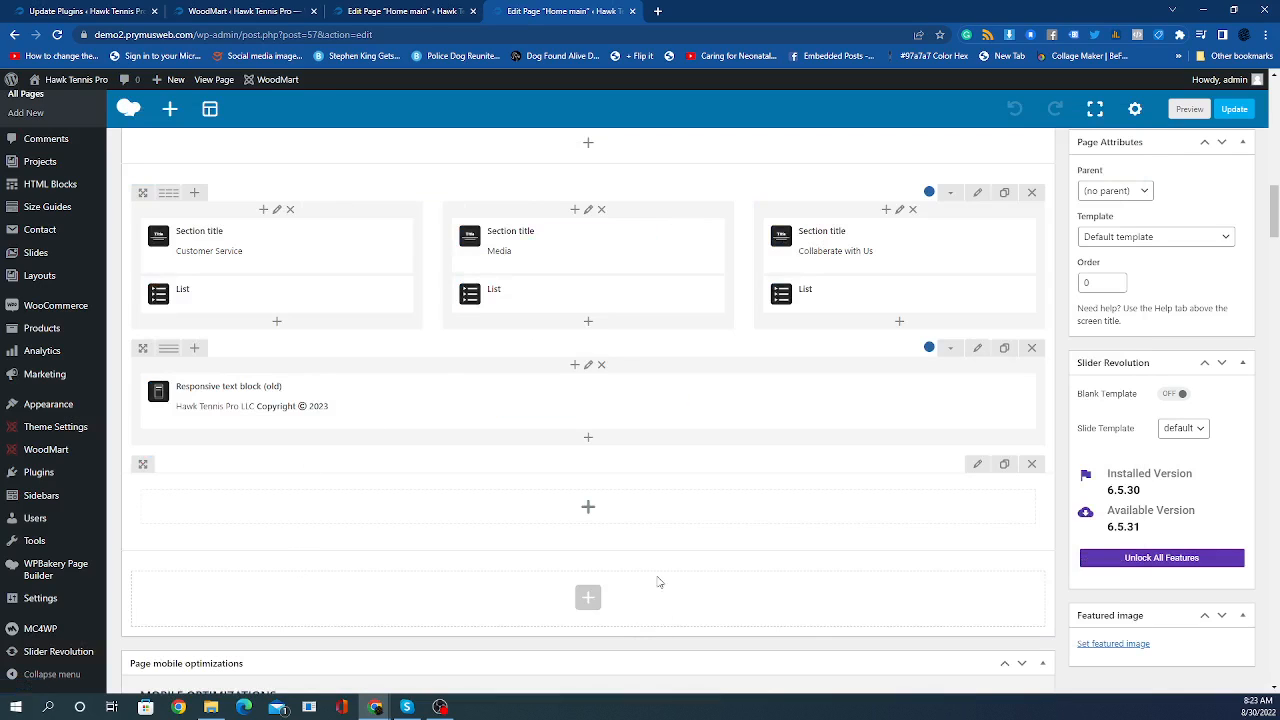
left_click(590, 510)
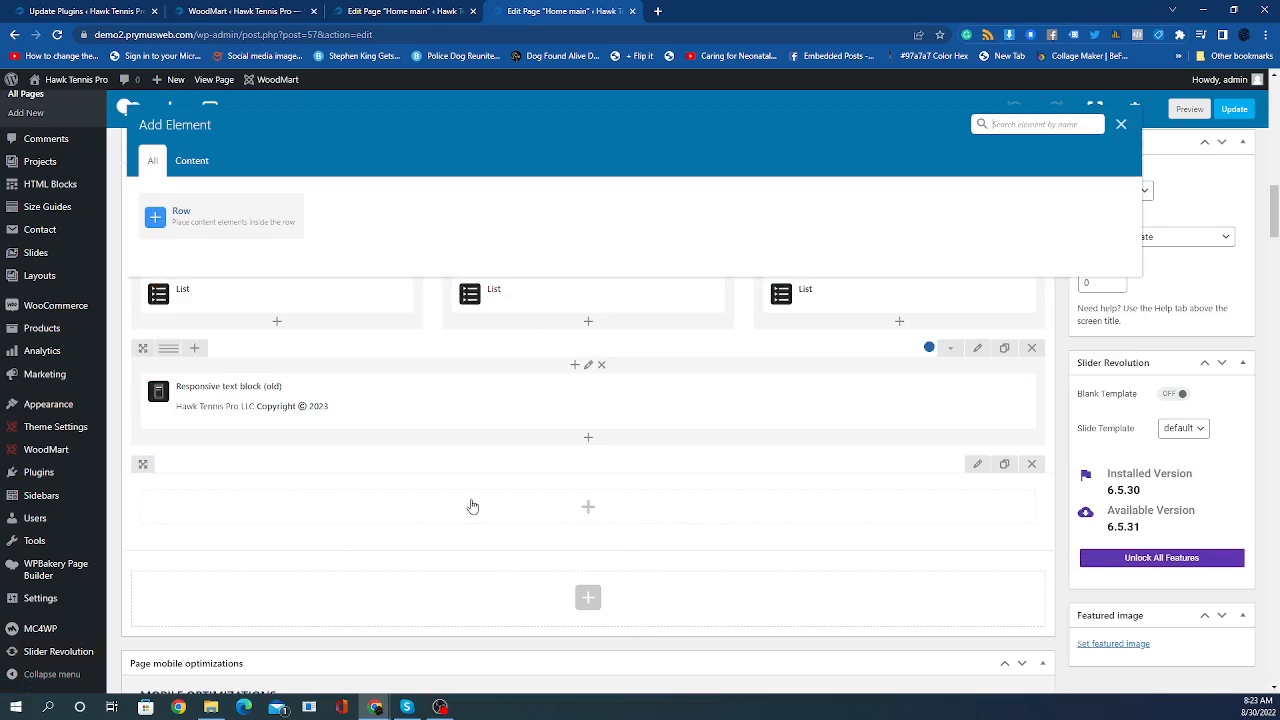
left_click(195, 222)
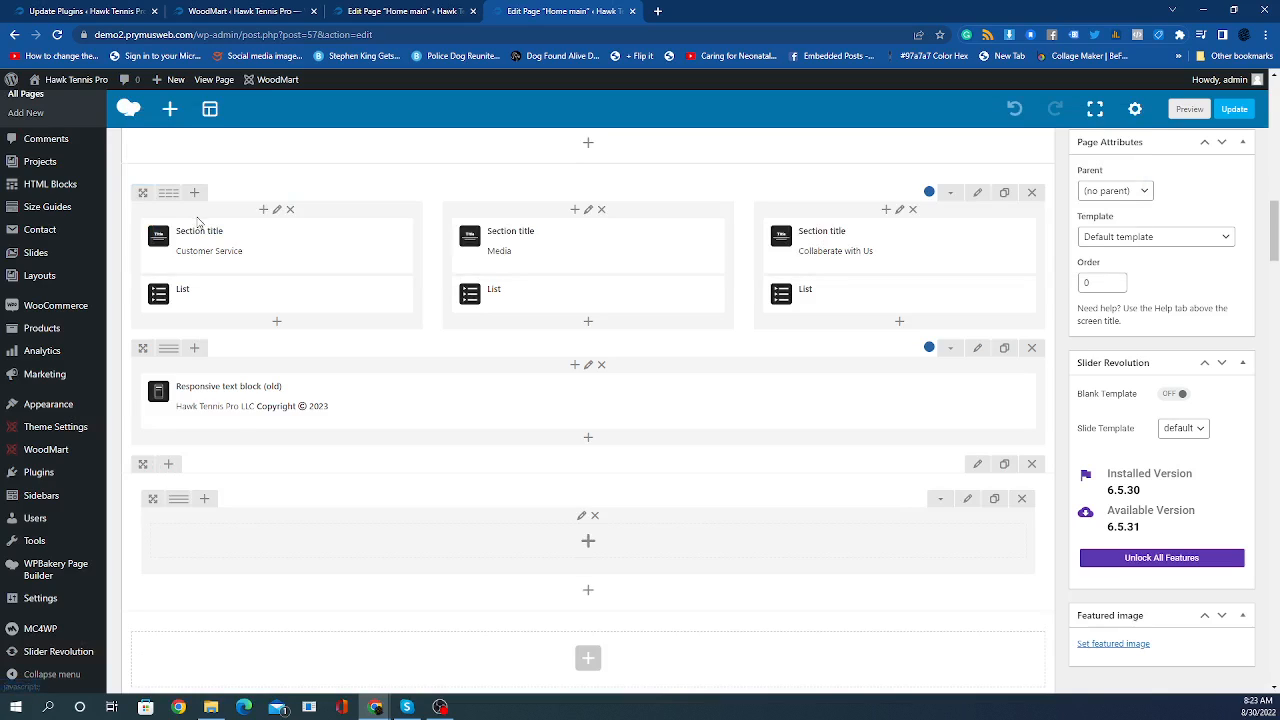
mouse_move(176, 500)
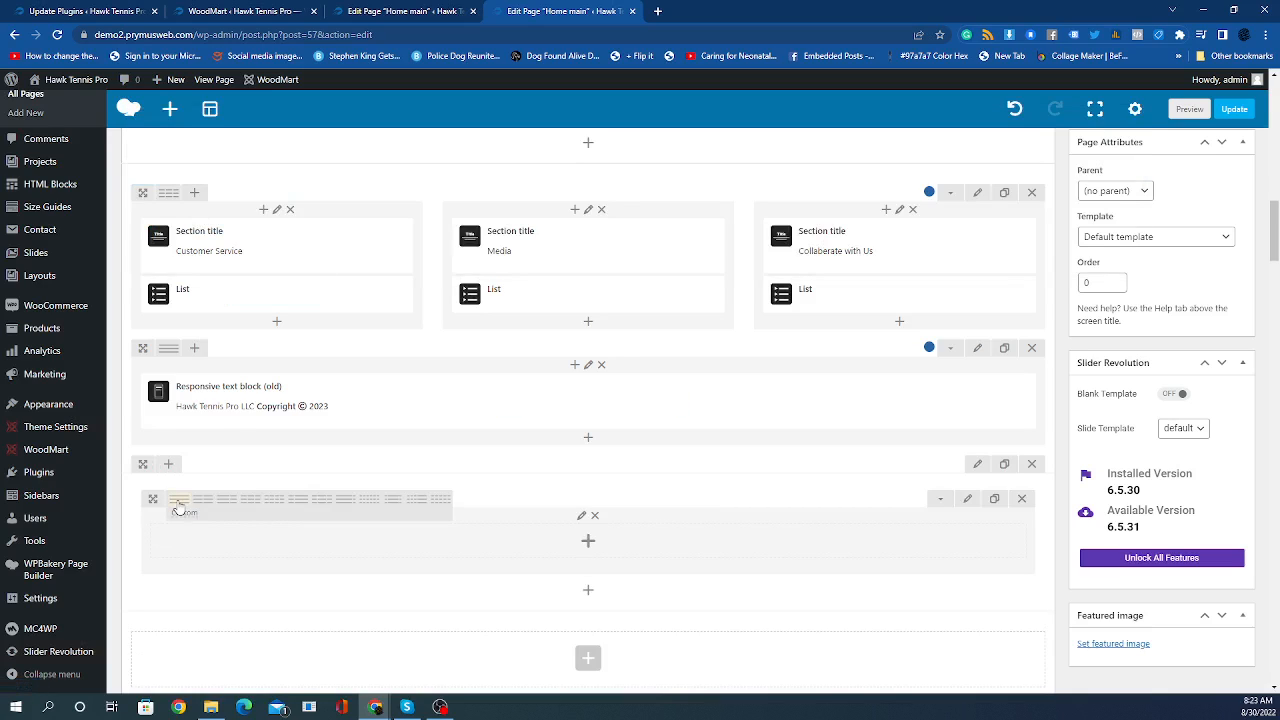
left_click(253, 503)
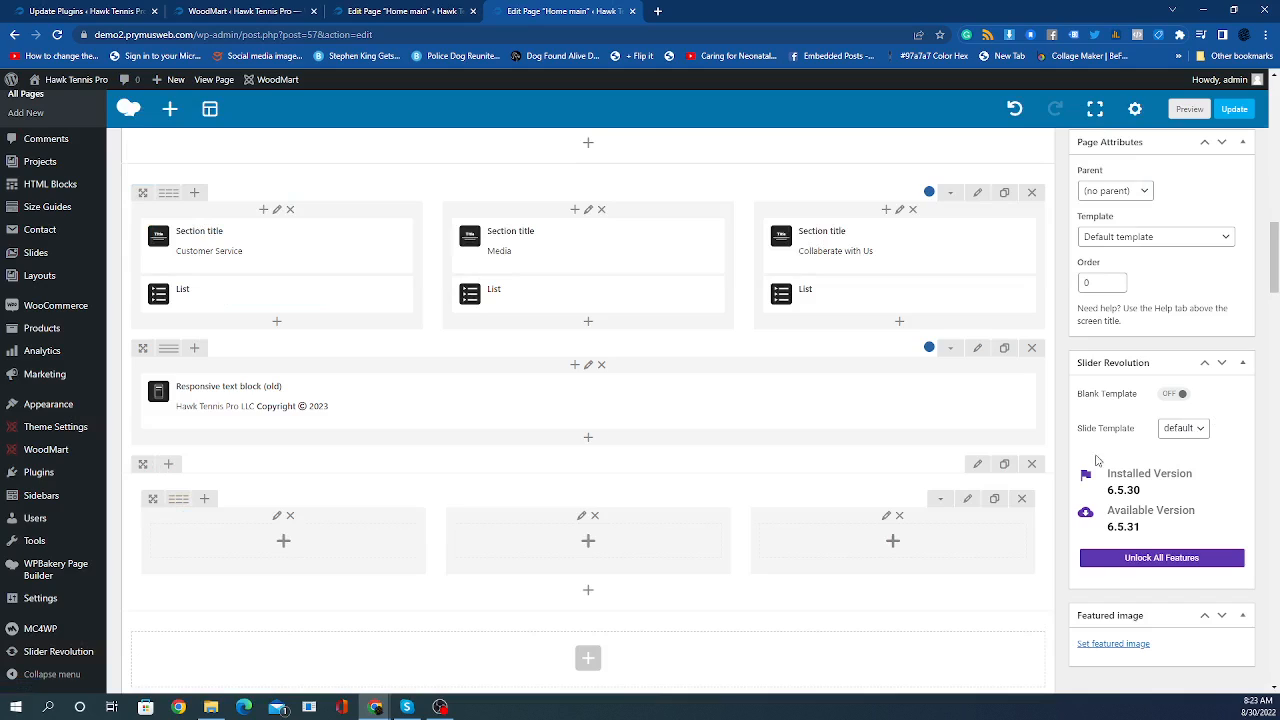
Delete the empty three-column section at the end of the page and return to the upper rows.
left_click(1032, 464)
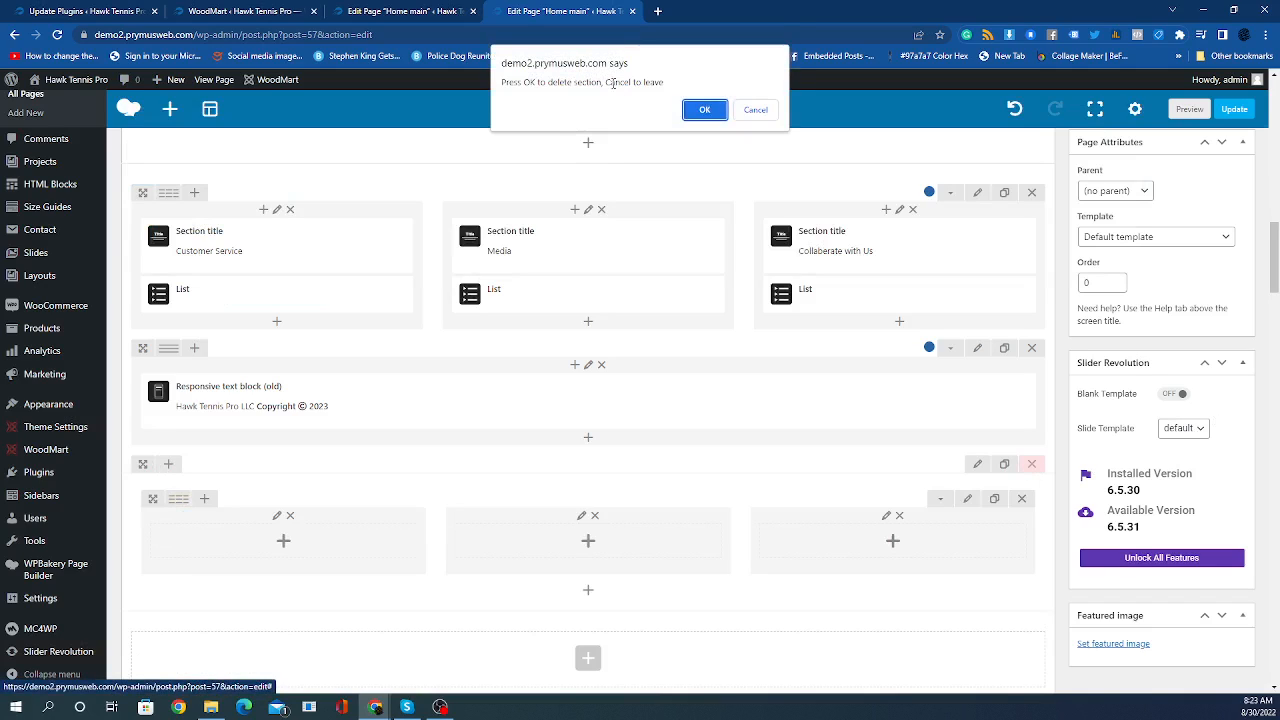
left_click(692, 112)
scroll(588, 412, "up", 8)
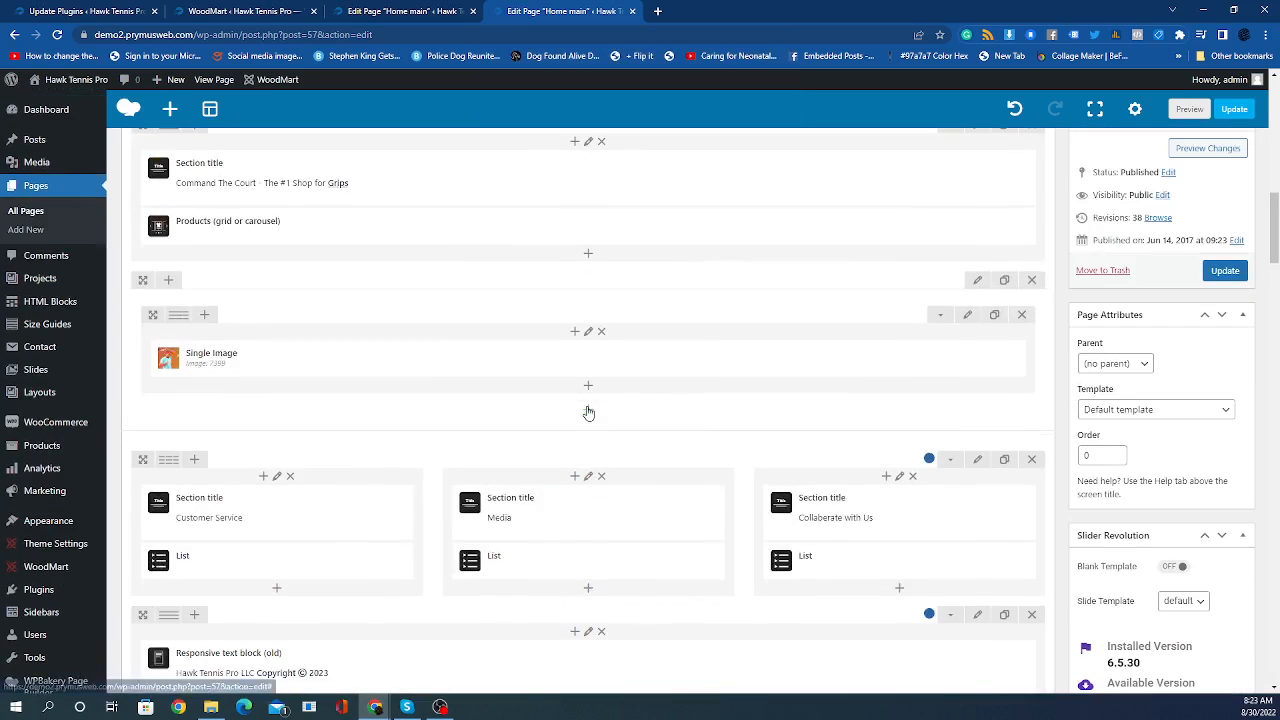
scroll(588, 410, "up", 5)
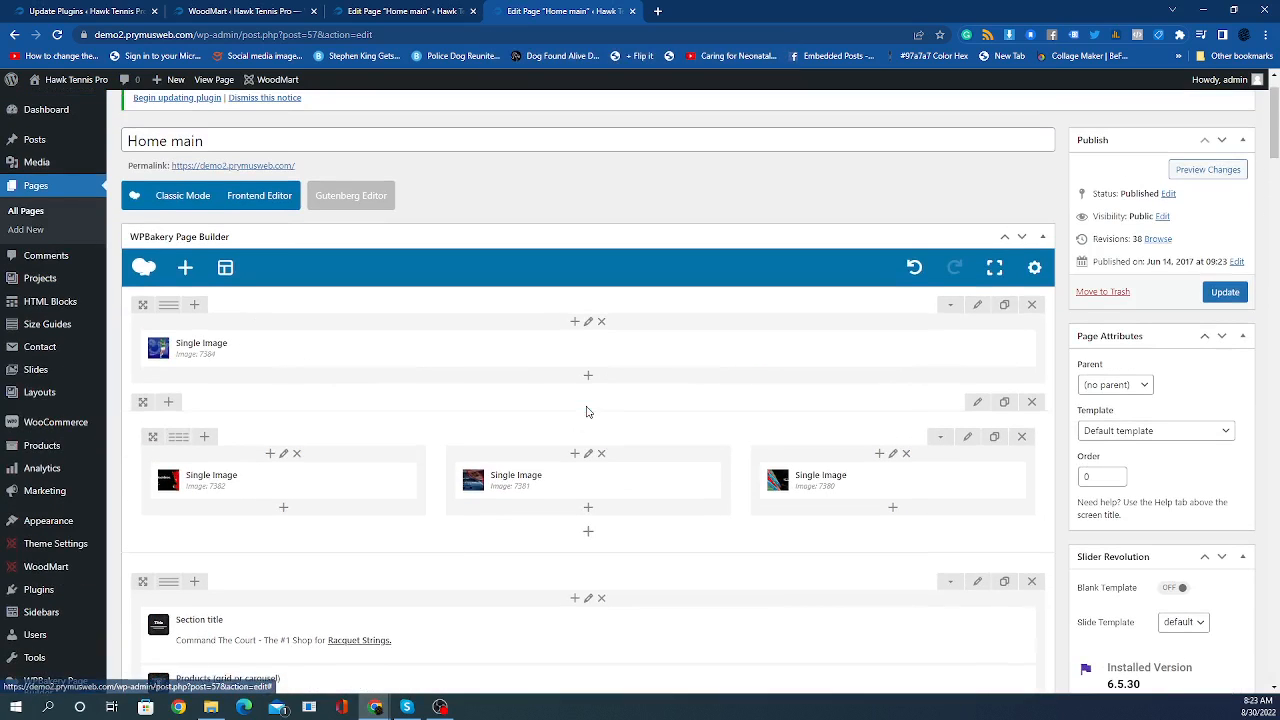
scroll(885, 497, "down", 3)
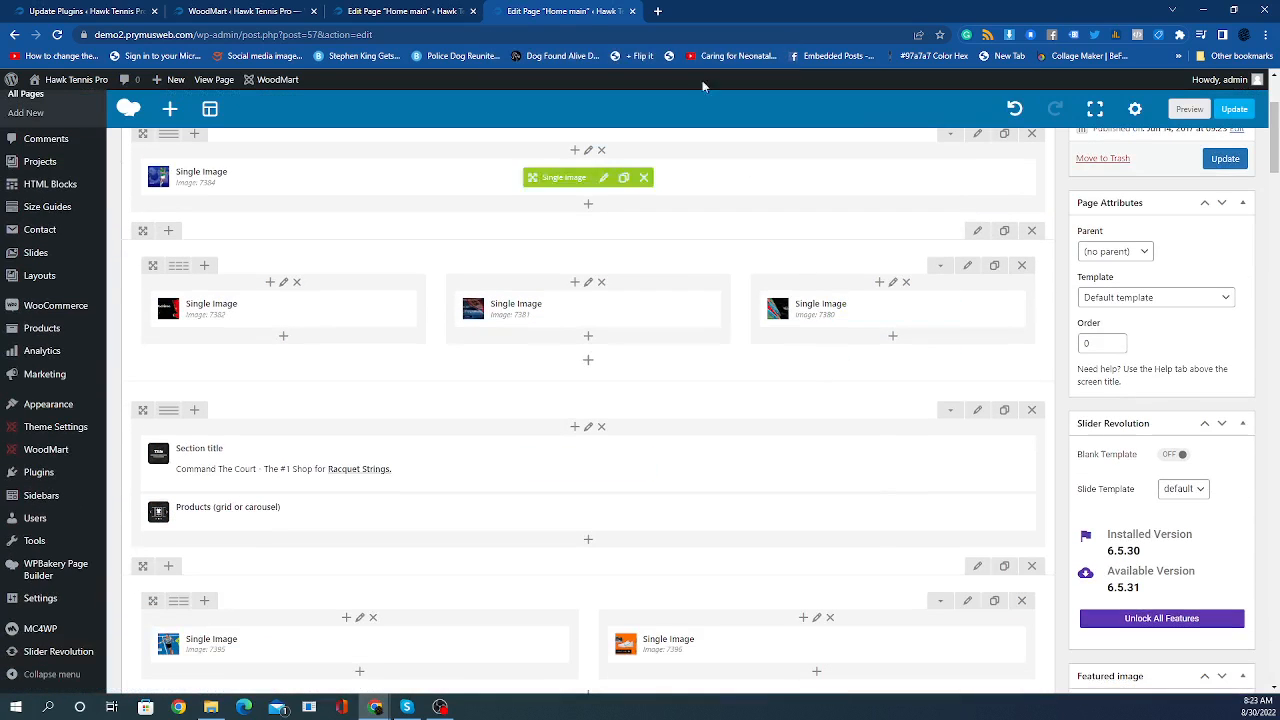
Open the store's live site in a separate browser tab and examine its header menu, promotional banners and Racquet Strings products.
left_click(399, 12)
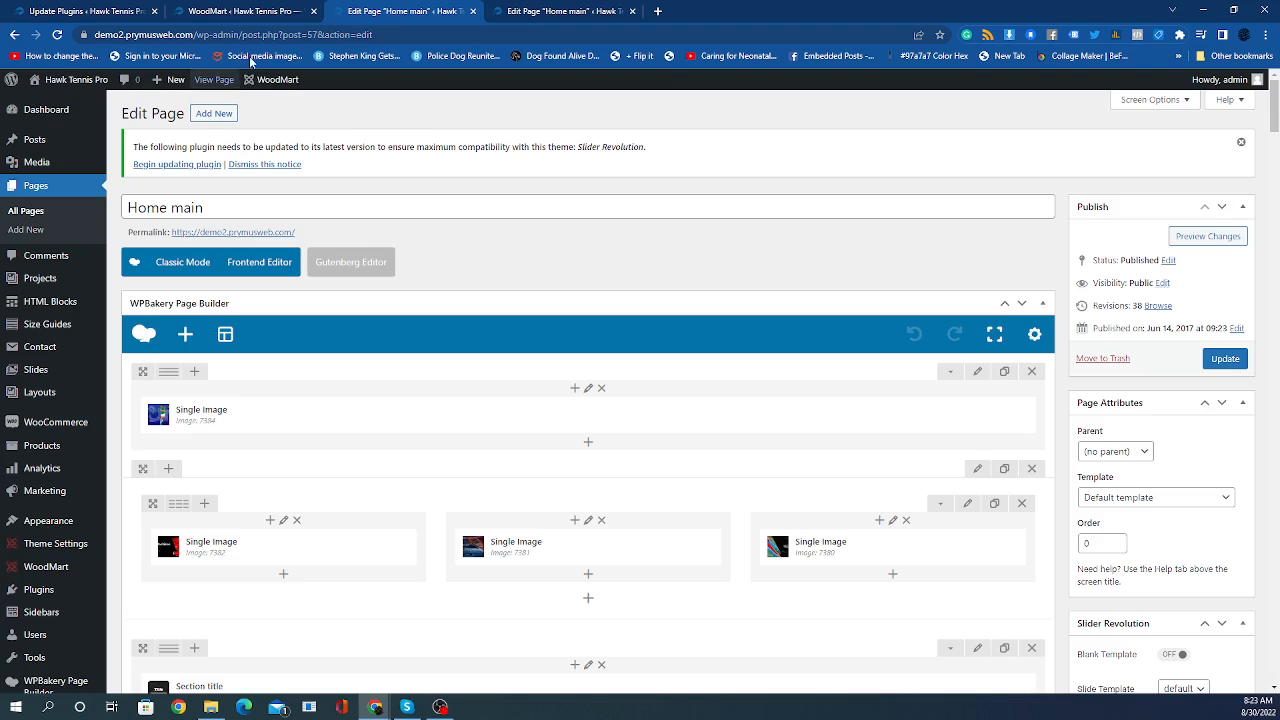
right_click(55, 108)
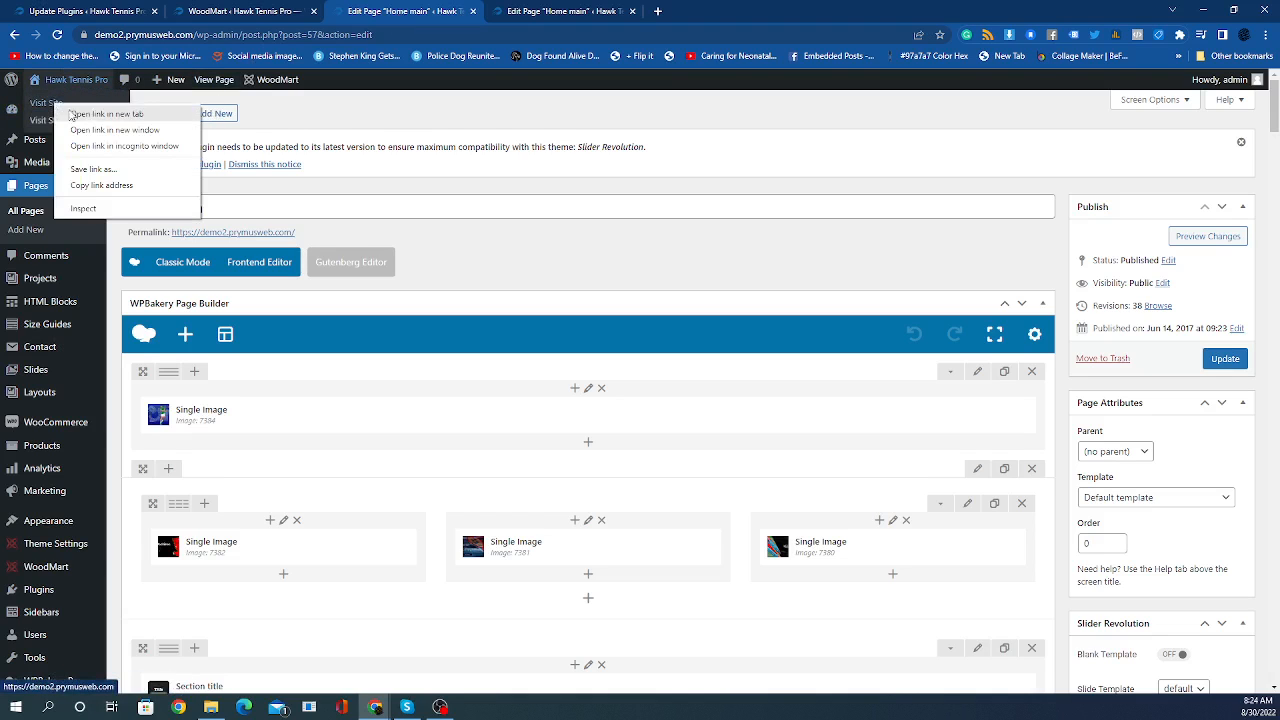
left_click(92, 122)
left_click(699, 12)
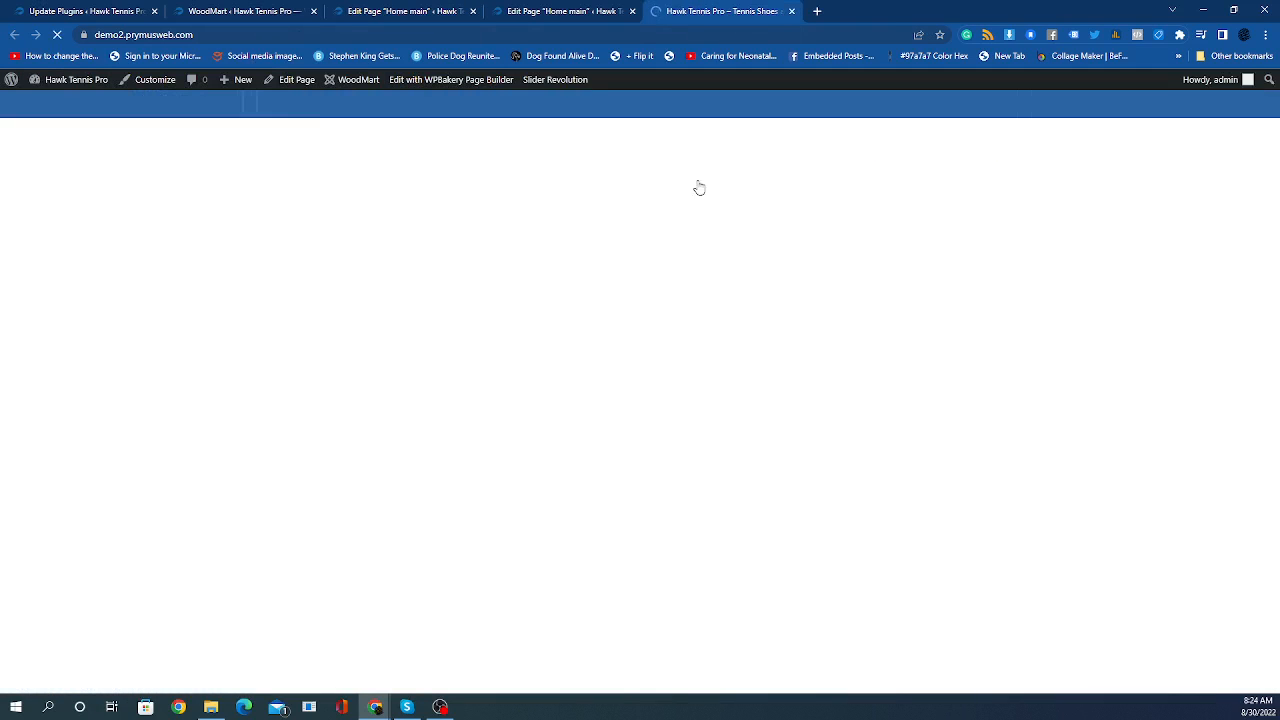
scroll(650, 380, "down", 10)
scroll(647, 386, "up", 2)
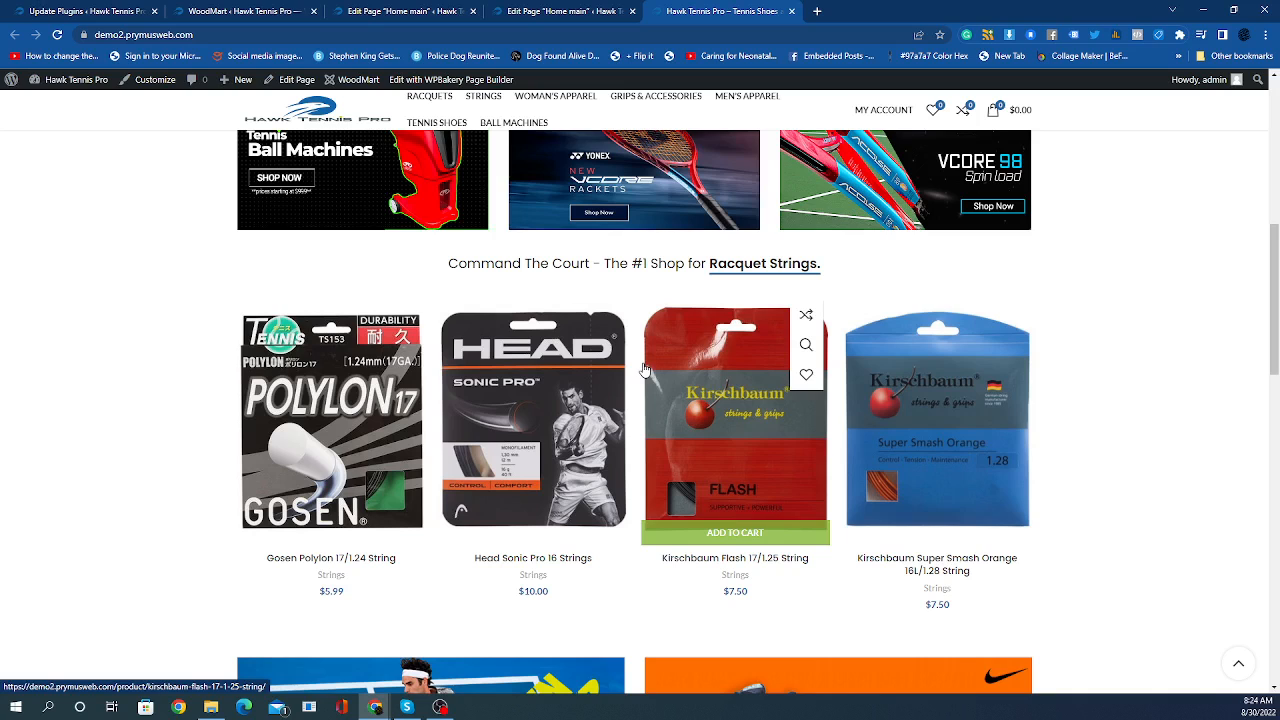
scroll(600, 320, "up", 5)
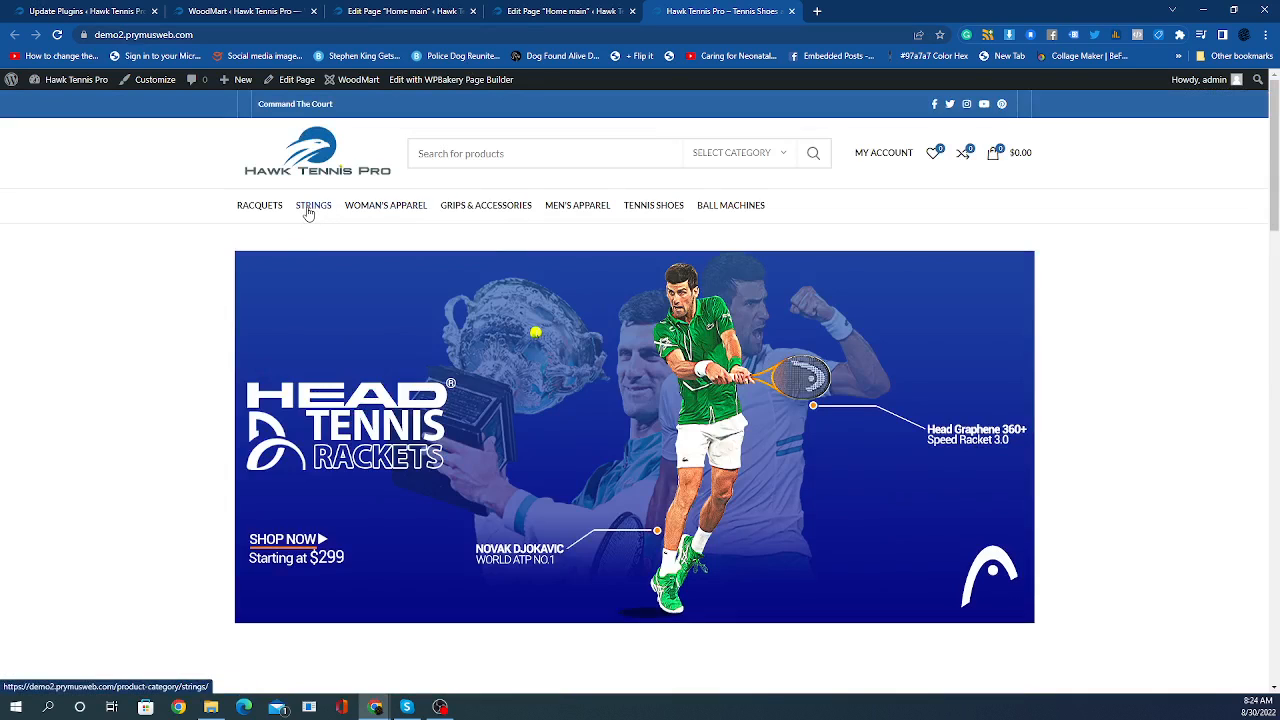
scroll(877, 313, "down", 5)
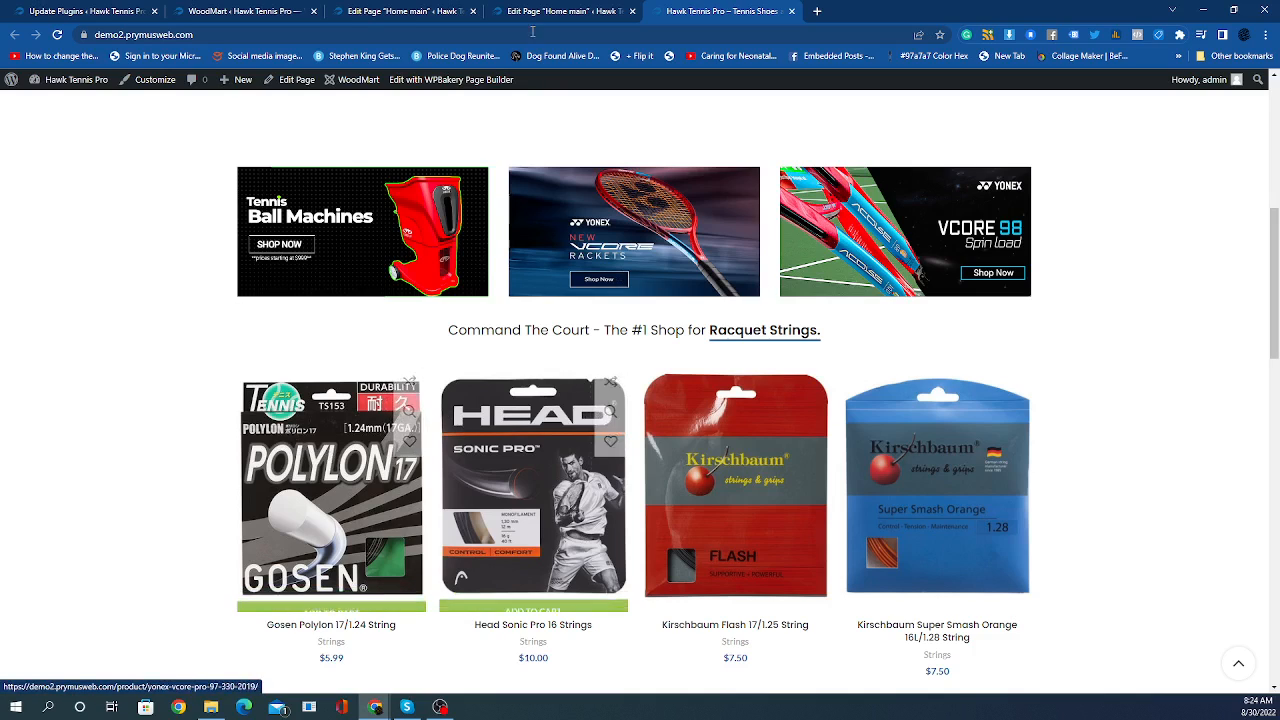
Switch back to the home page editor and review the Racquet Strings product element and the rows below it.
left_click(573, 12)
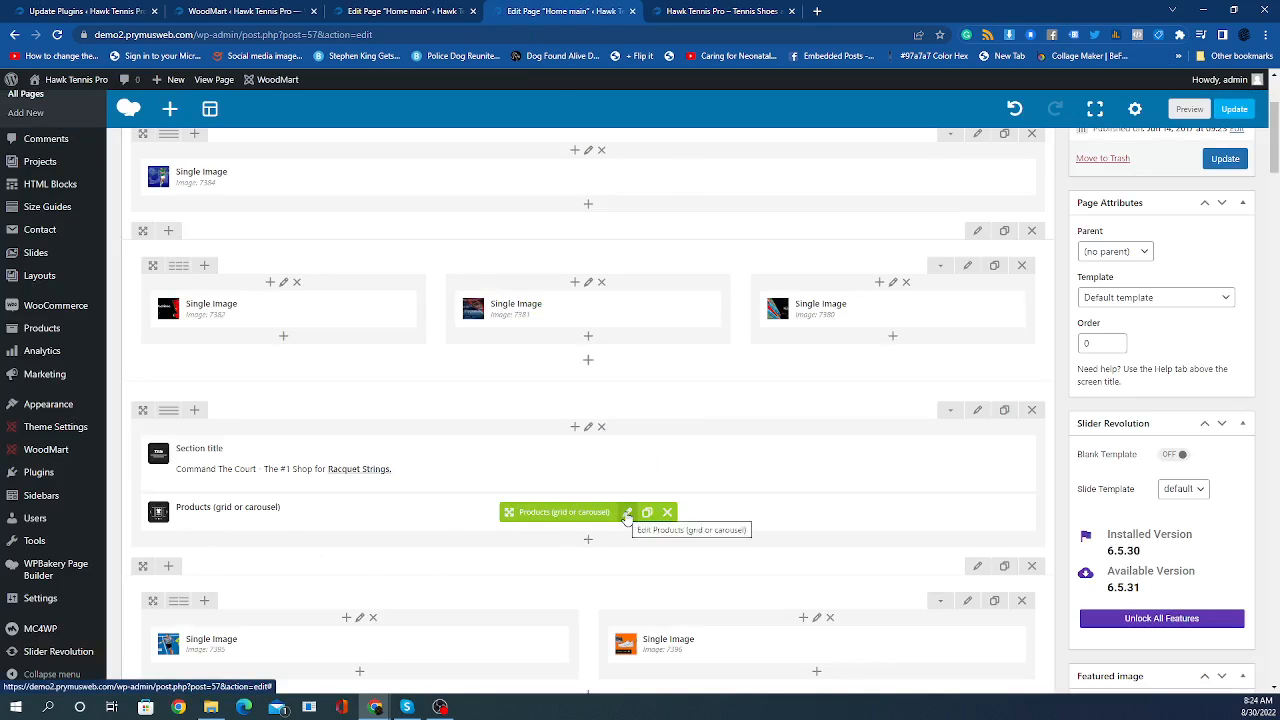
mouse_move(163, 416)
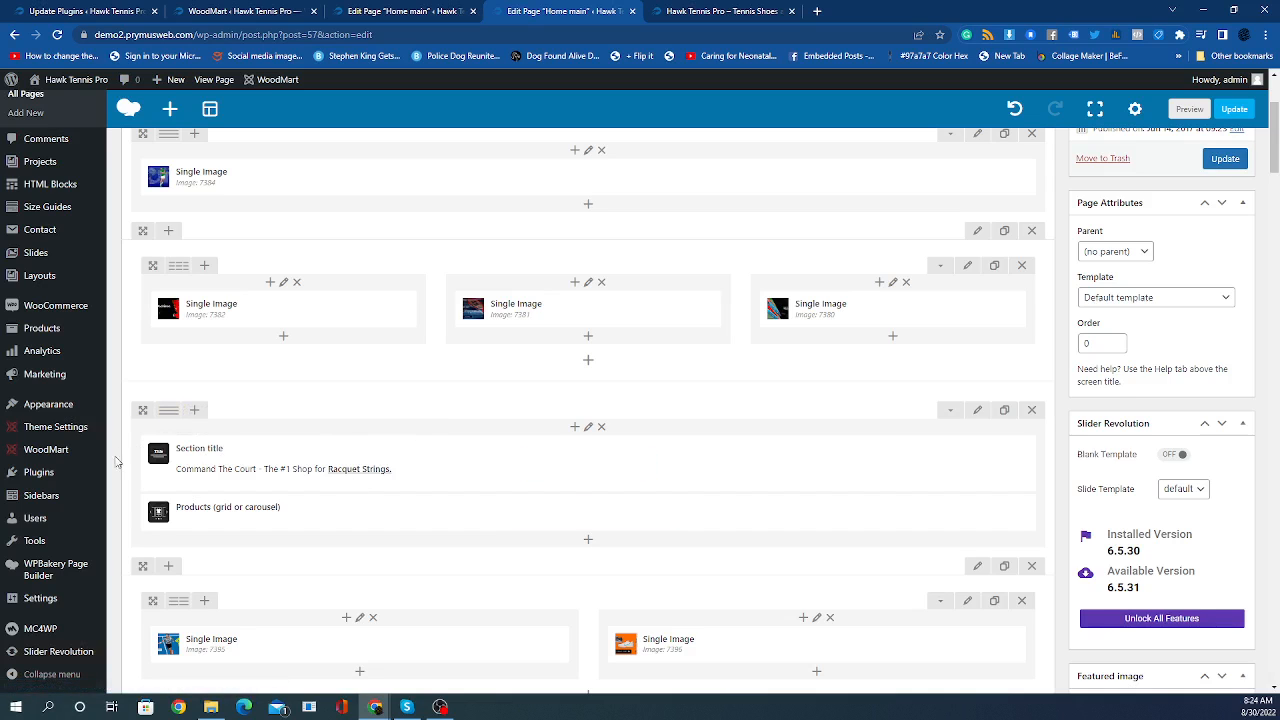
scroll(435, 359, "down", 4)
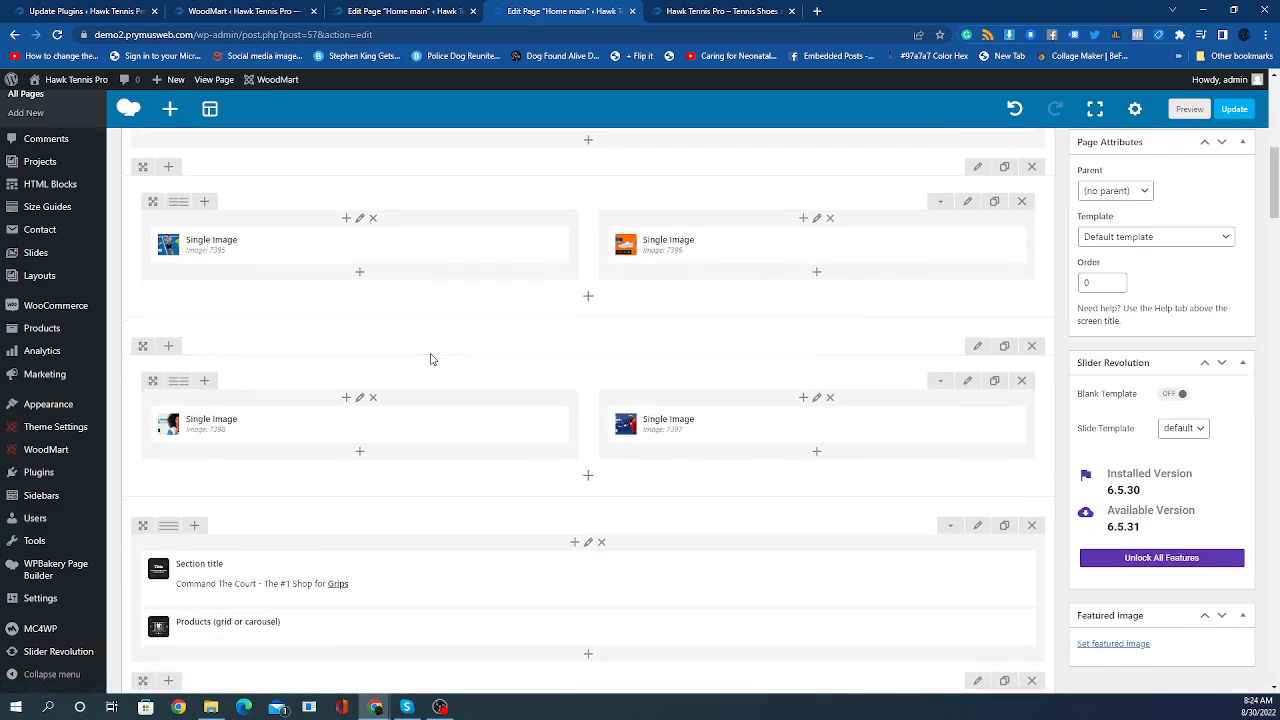
Browse the Products category of the WoodMart templates library and close it without adding a template.
scroll(431, 358, "up", 5)
left_click(226, 204)
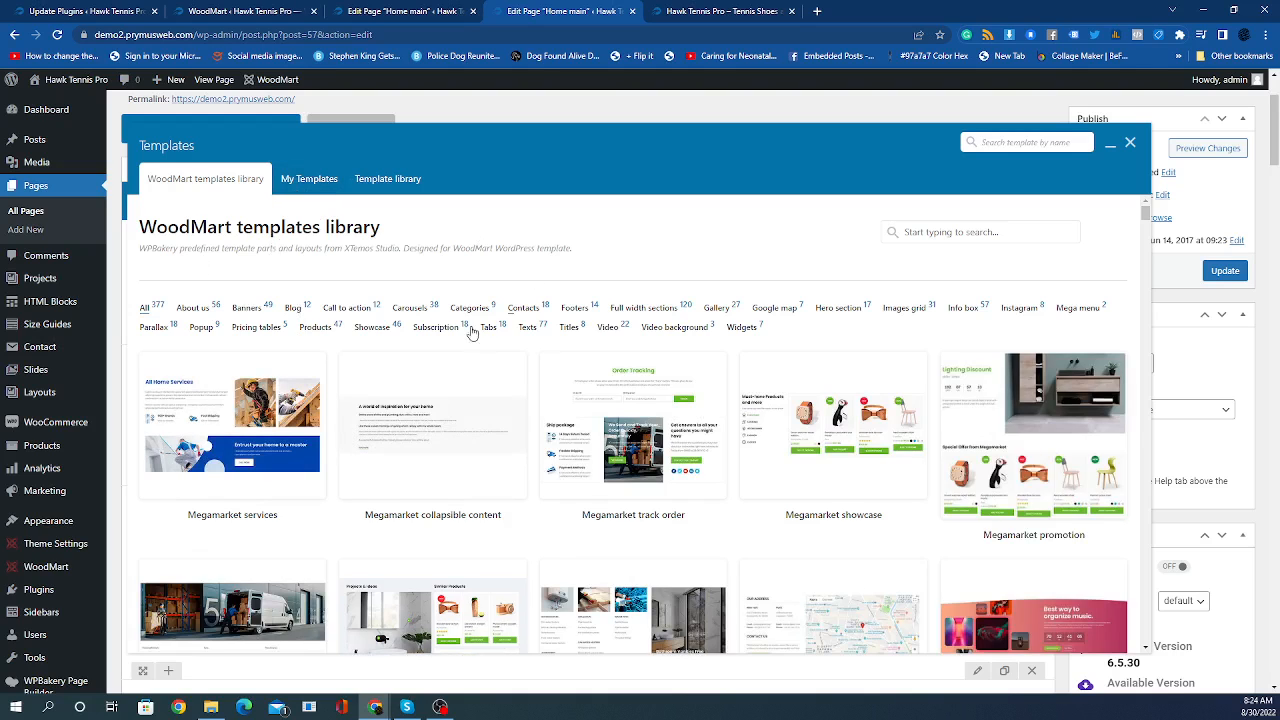
mouse_move(508, 367)
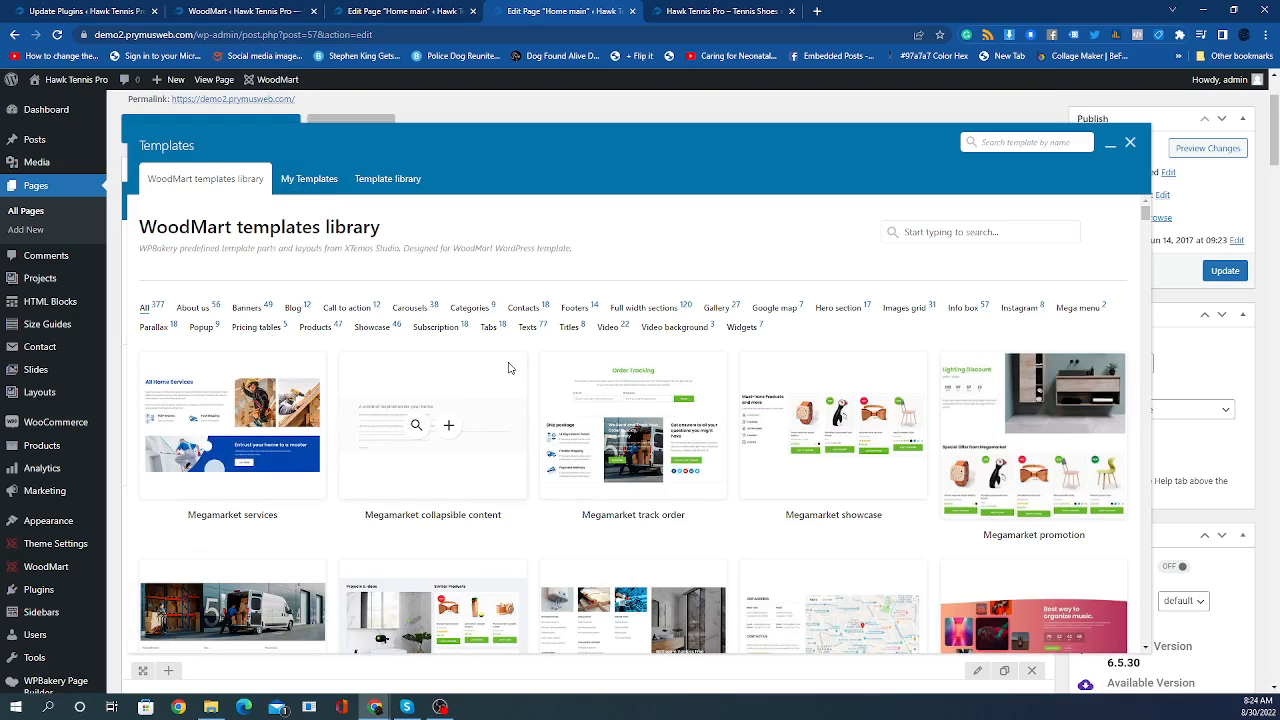
left_click(315, 336)
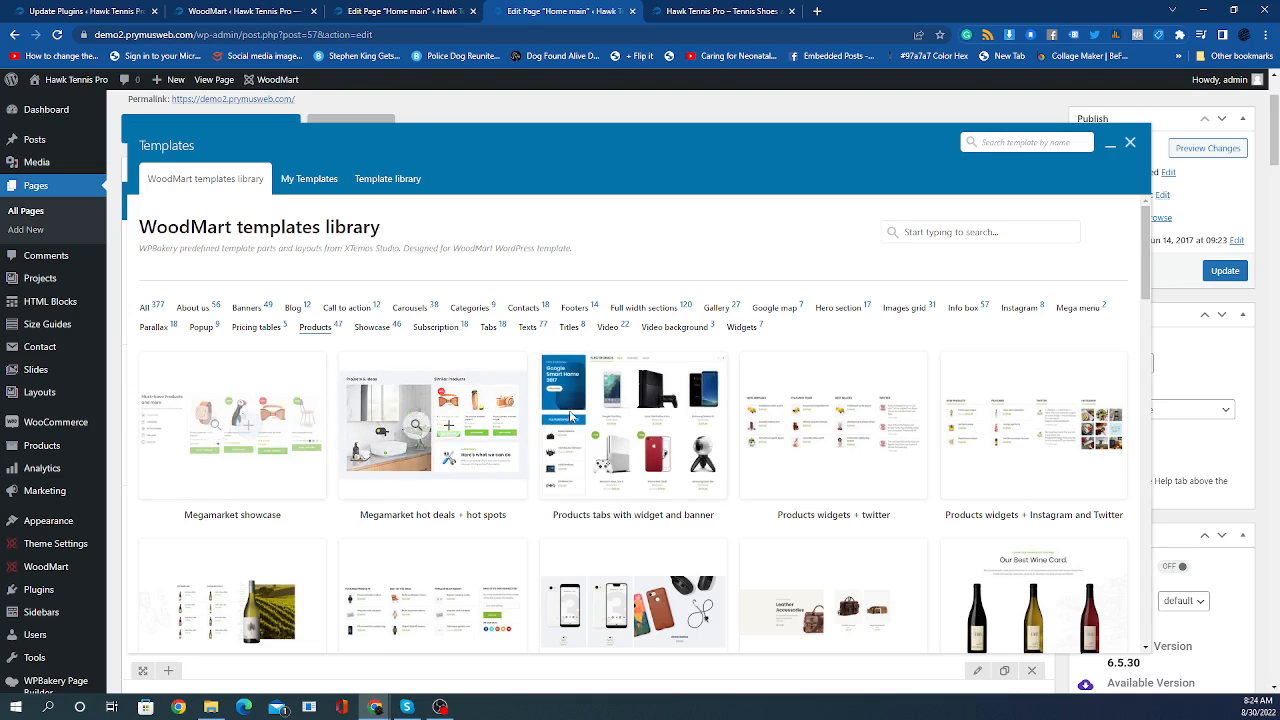
scroll(572, 405, "down", 5)
scroll(573, 403, "down", 4)
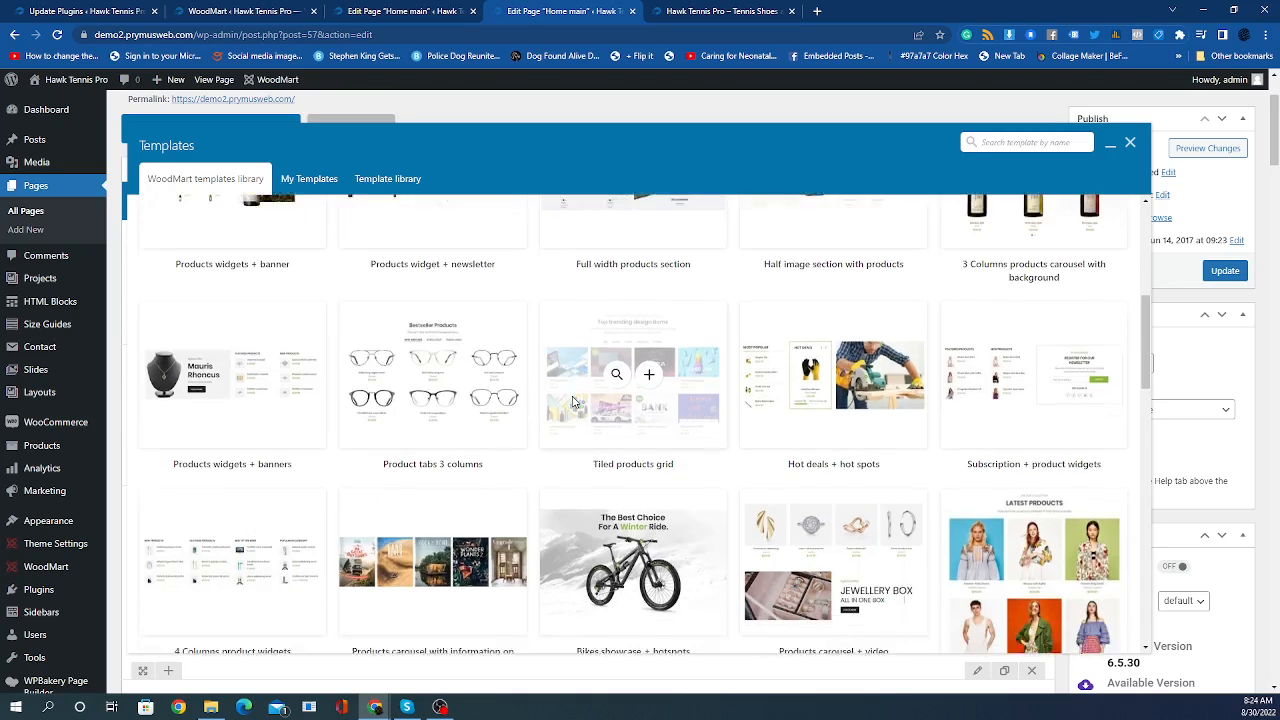
scroll(614, 320, "down", 2)
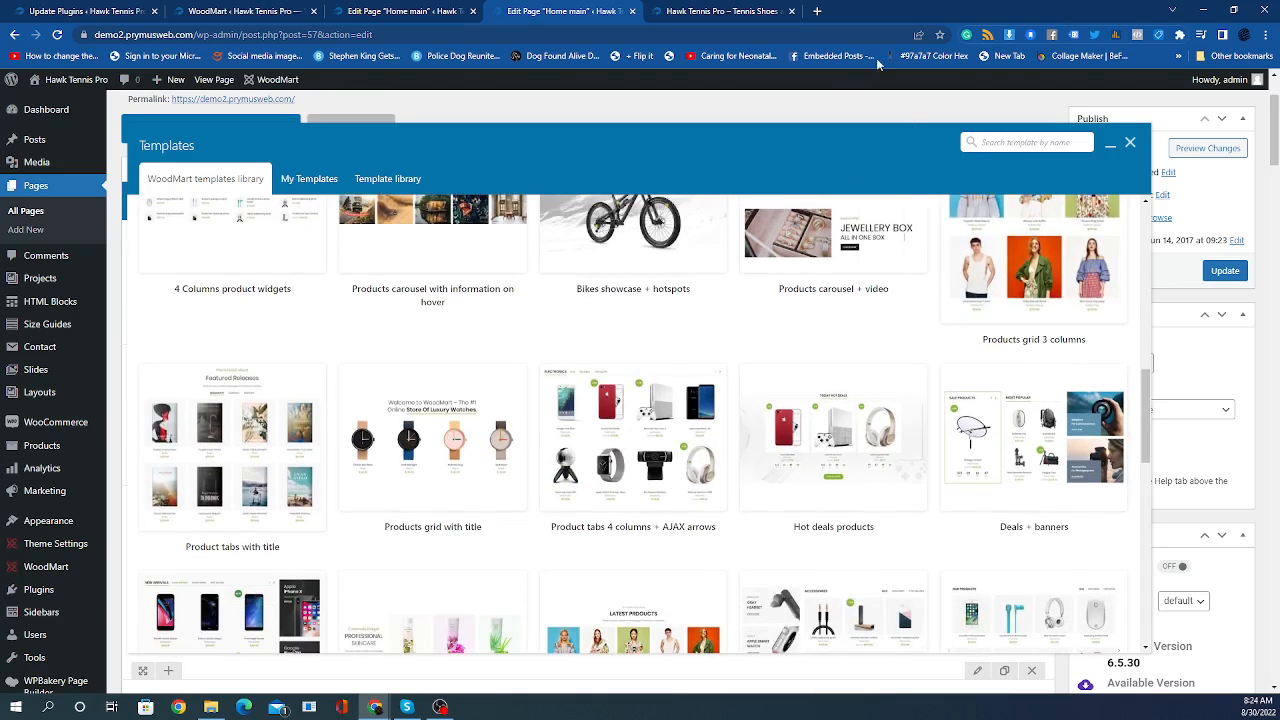
left_click(1130, 142)
Switch to the live store and open the Gosen Polylon 17/1.24 String product page.
left_click(725, 12)
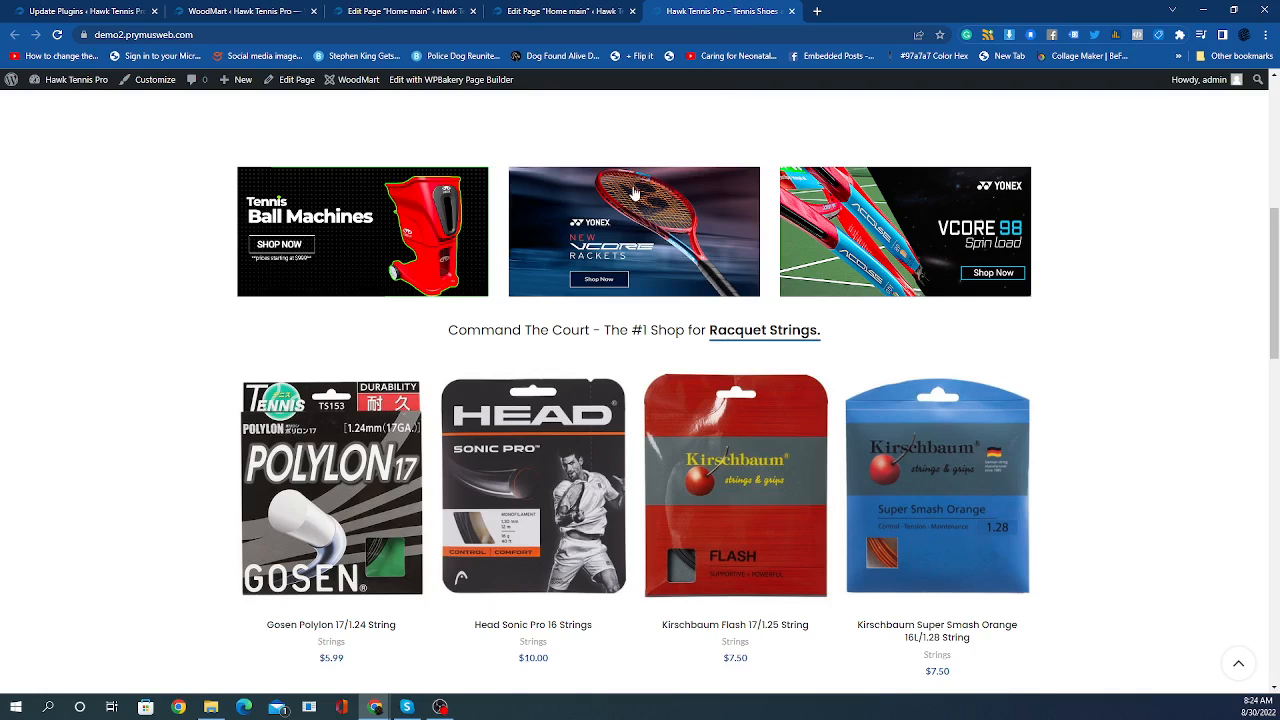
left_click(279, 490)
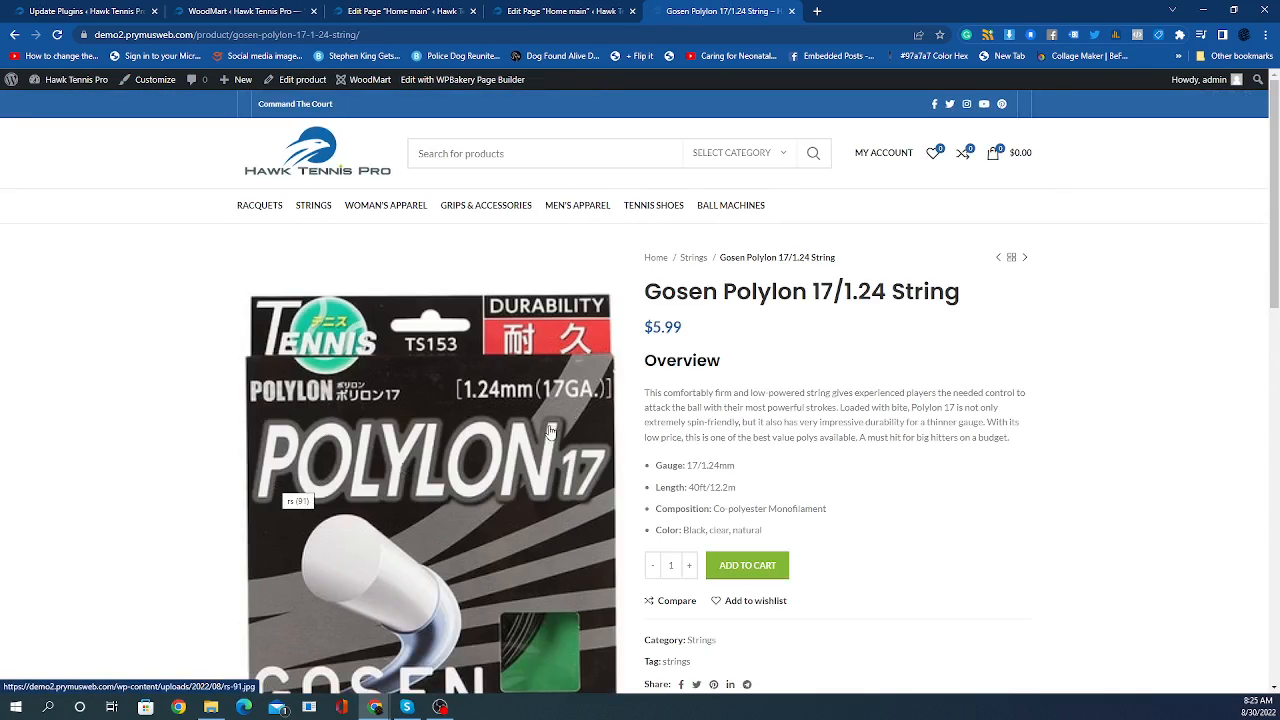
Examine the Gosen Polylon 17/1.24 String product page from its image and overview down to the reviews section.
scroll(655, 278, "down", 2)
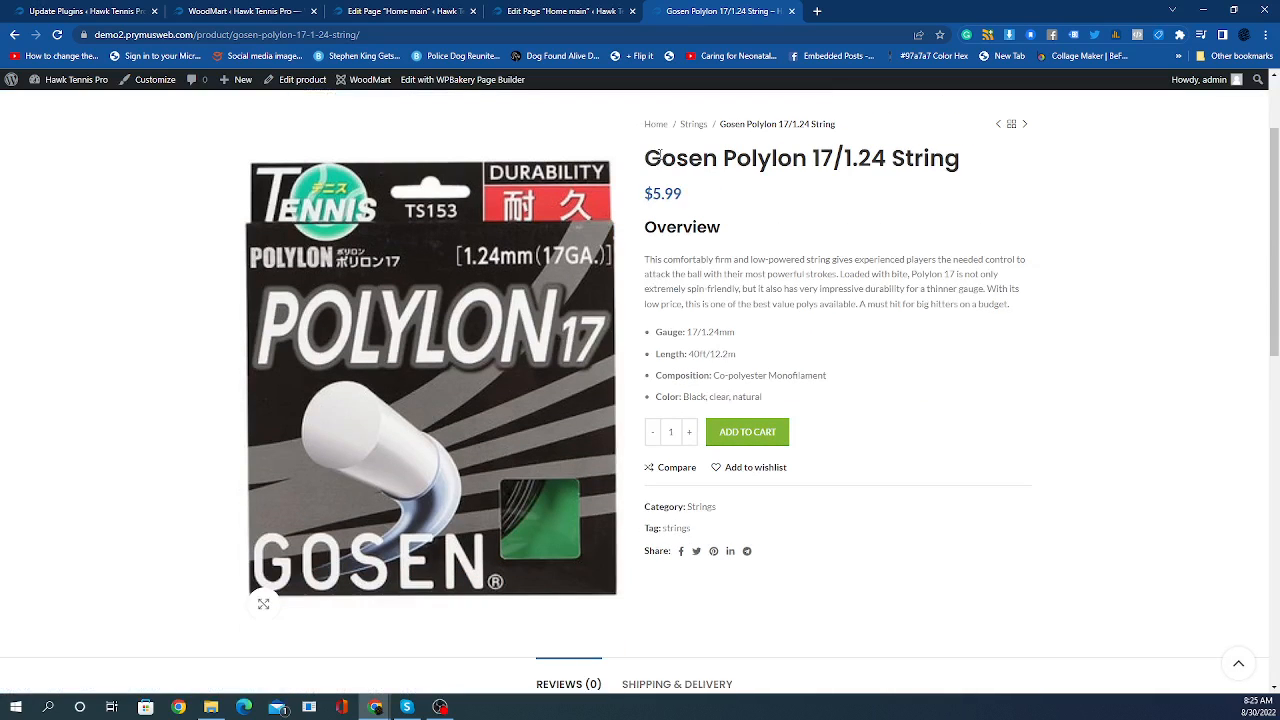
scroll(690, 368, "down", 5)
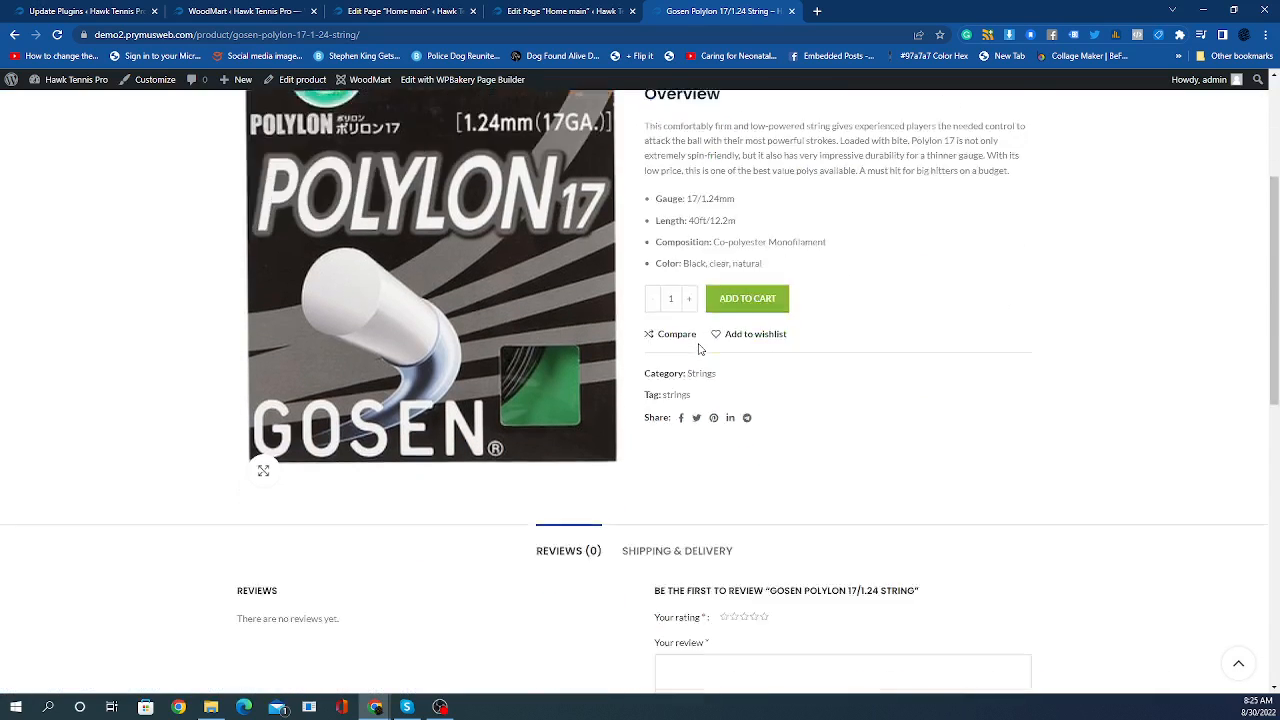
scroll(832, 383, "up", 5)
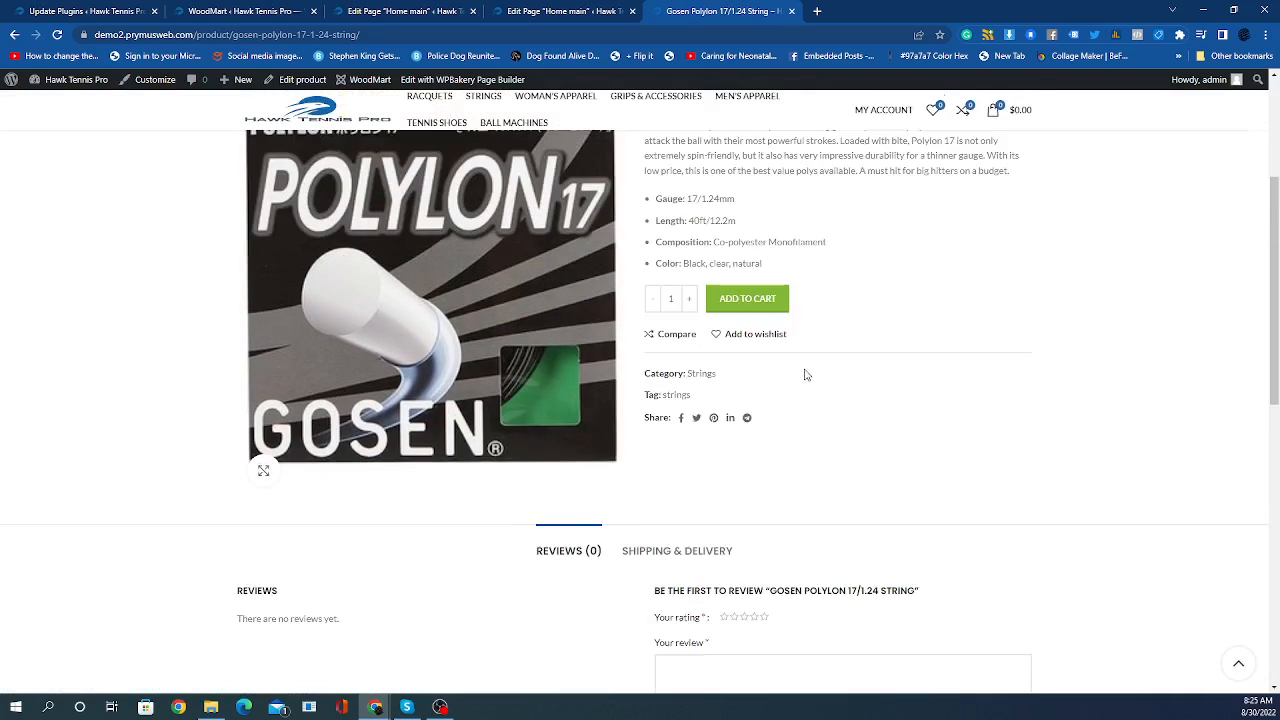
scroll(597, 357, "up", 1)
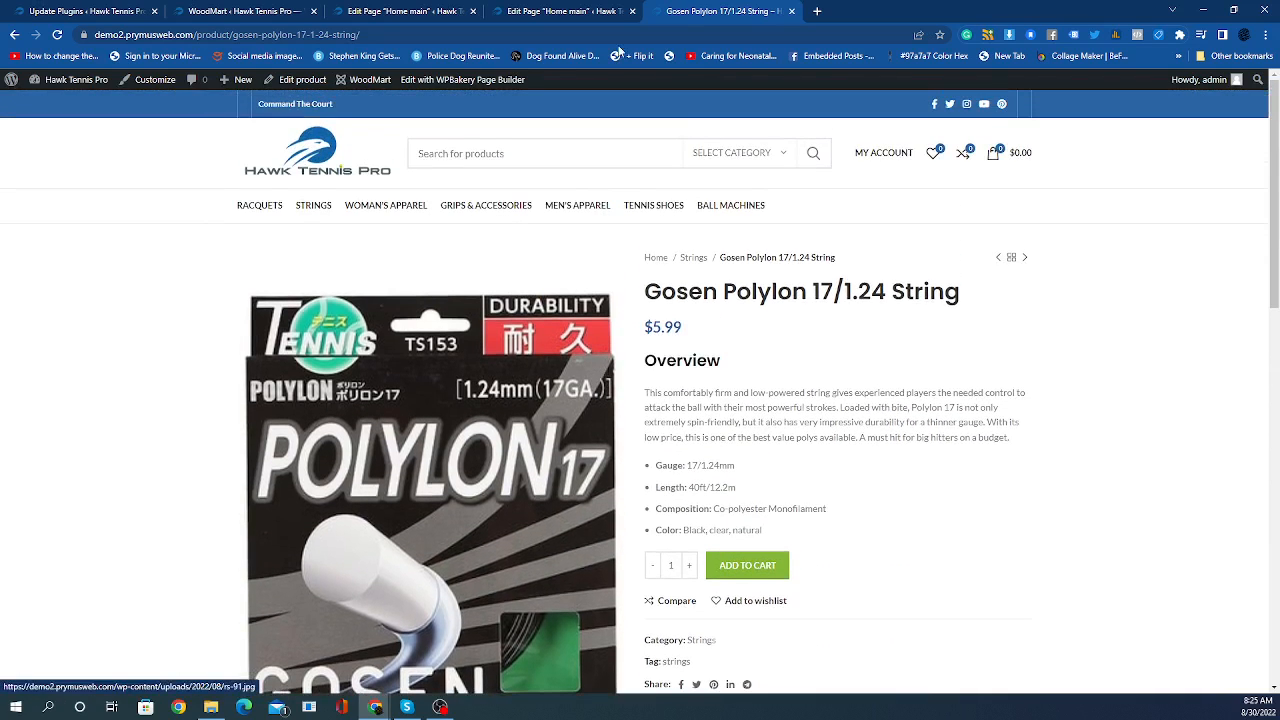
Check the Racquet Strings row in the home page editor and view the matching live home page down to the four banners below the strings.
left_click(573, 14)
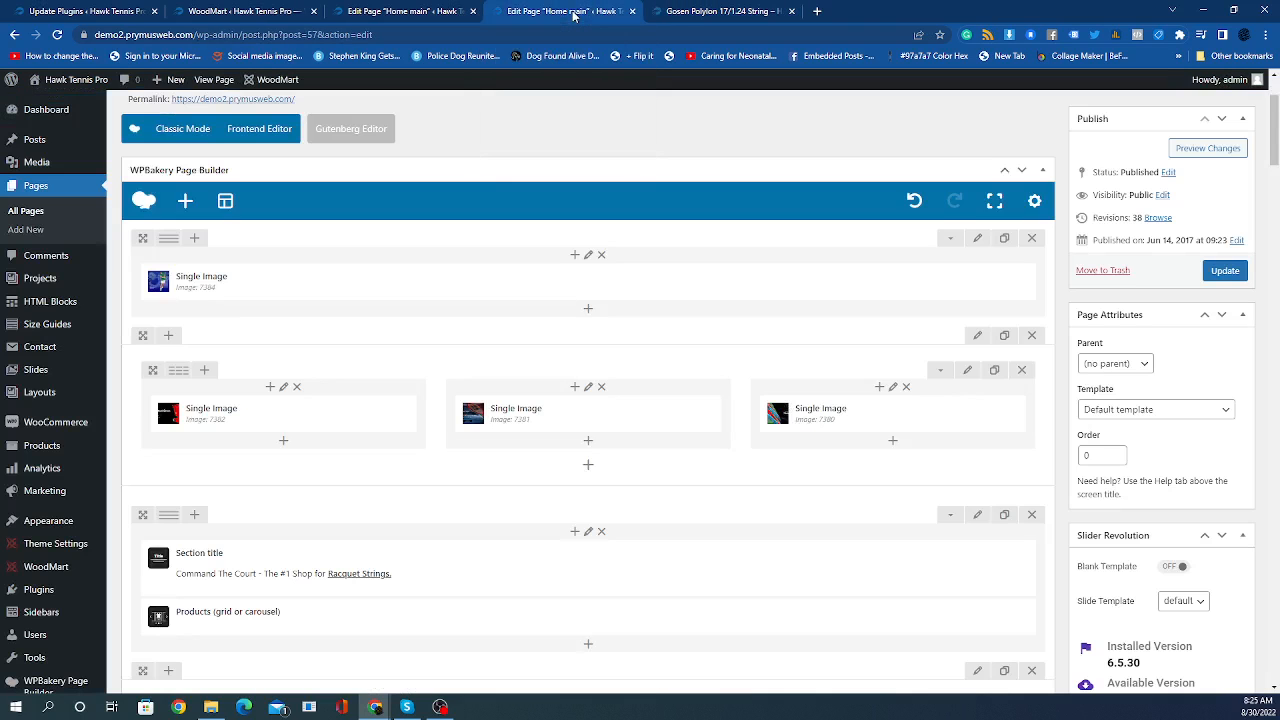
scroll(597, 316, "down", 3)
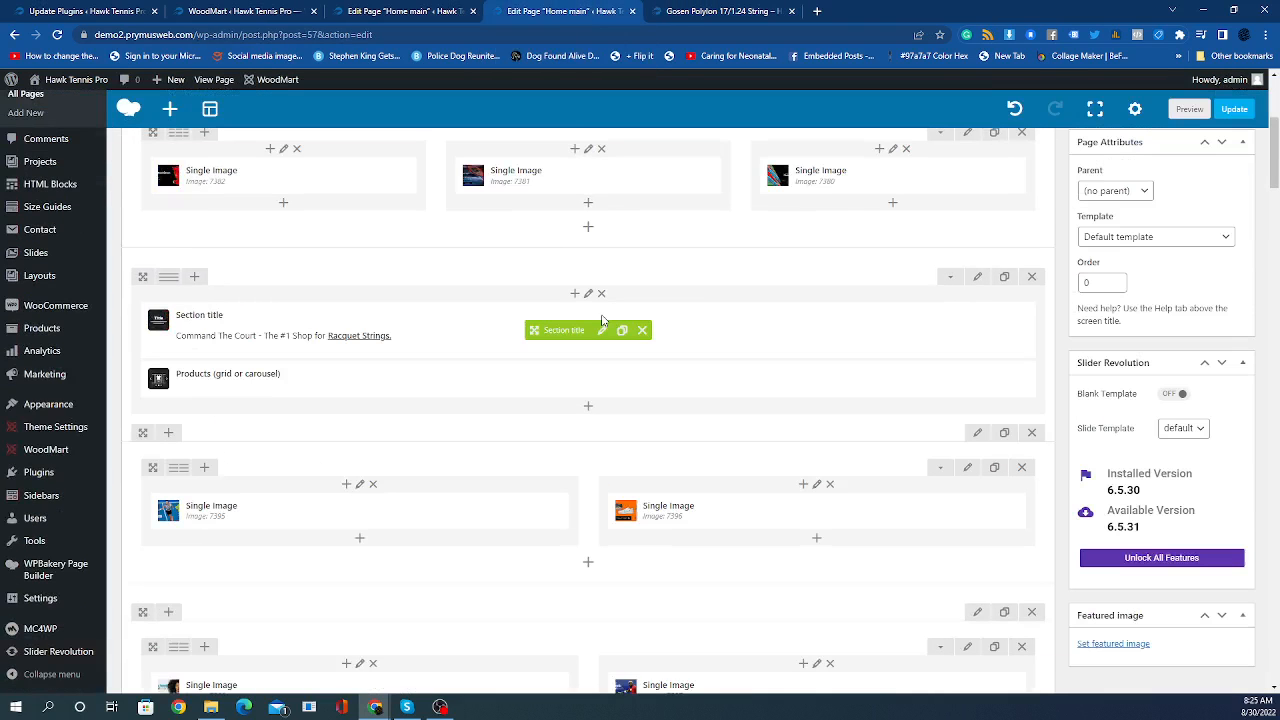
left_click(735, 11)
left_click(341, 162)
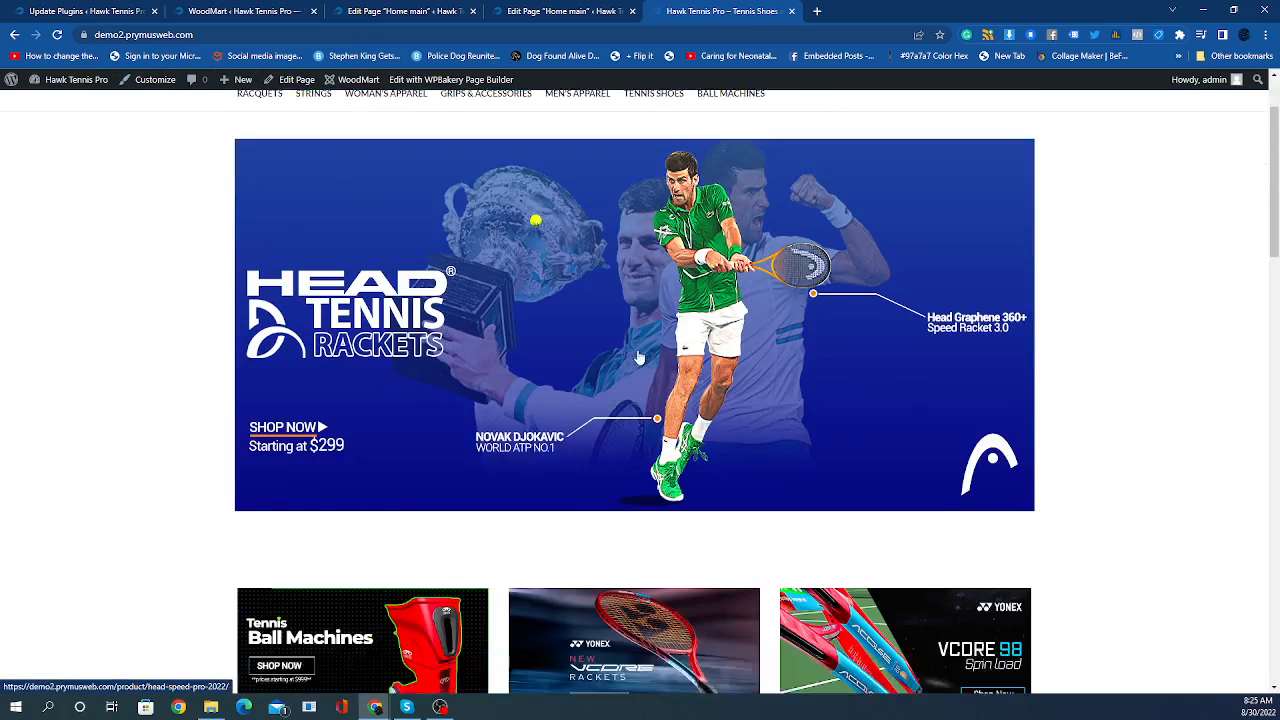
scroll(640, 356, "down", 3)
scroll(640, 356, "down", 5)
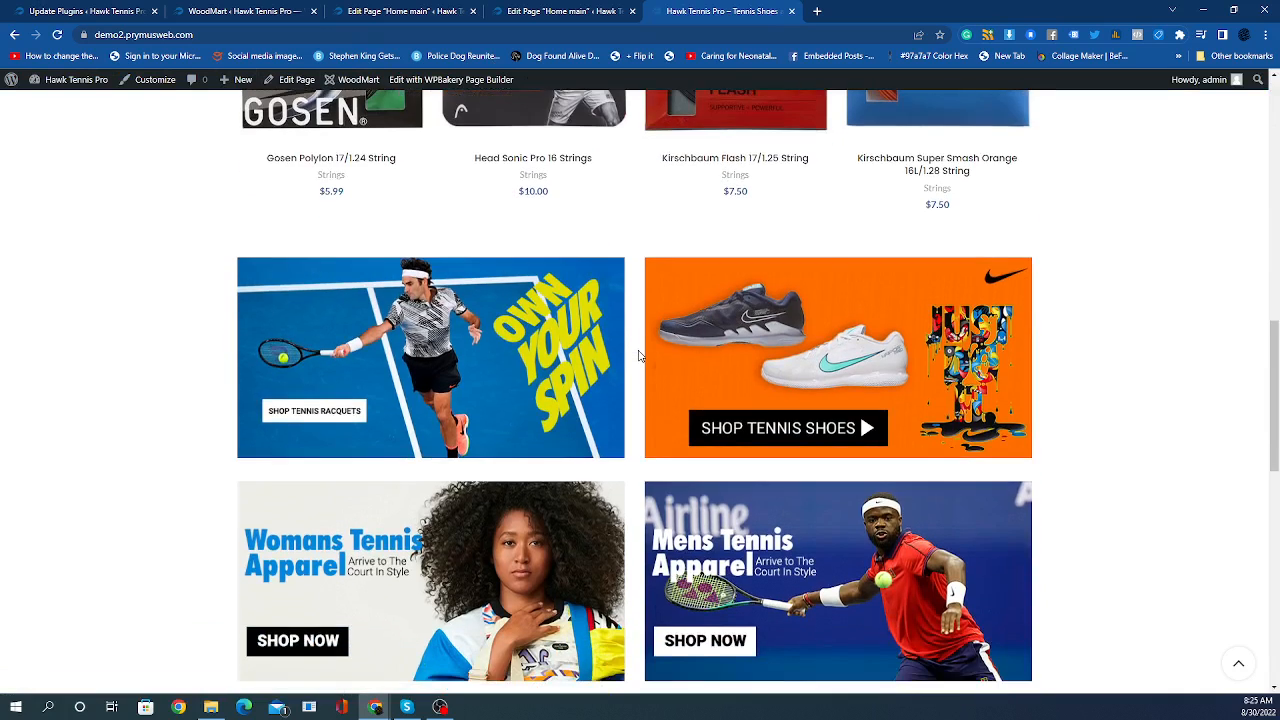
scroll(620, 358, "down", 1)
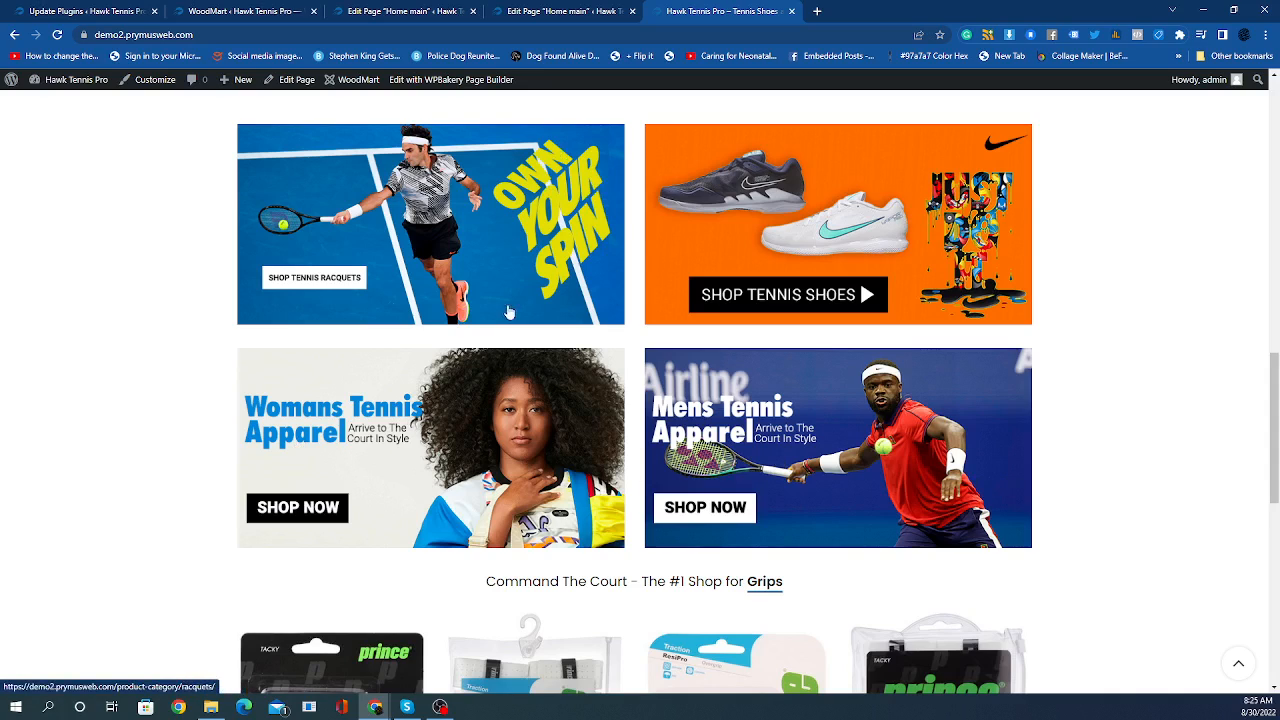
Switch to the home page editor and review the two-column Single Image rows and the Grips section below them.
left_click(565, 11)
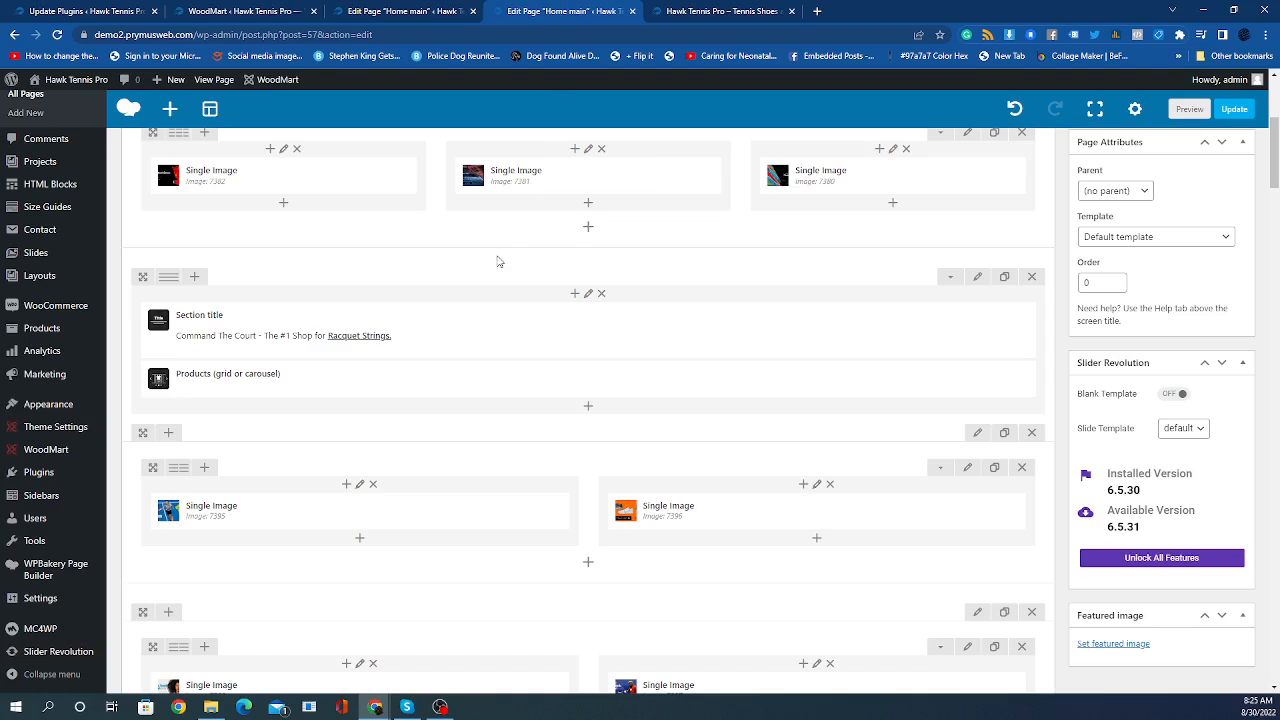
scroll(497, 263, "down", 2)
scroll(497, 263, "down", 1)
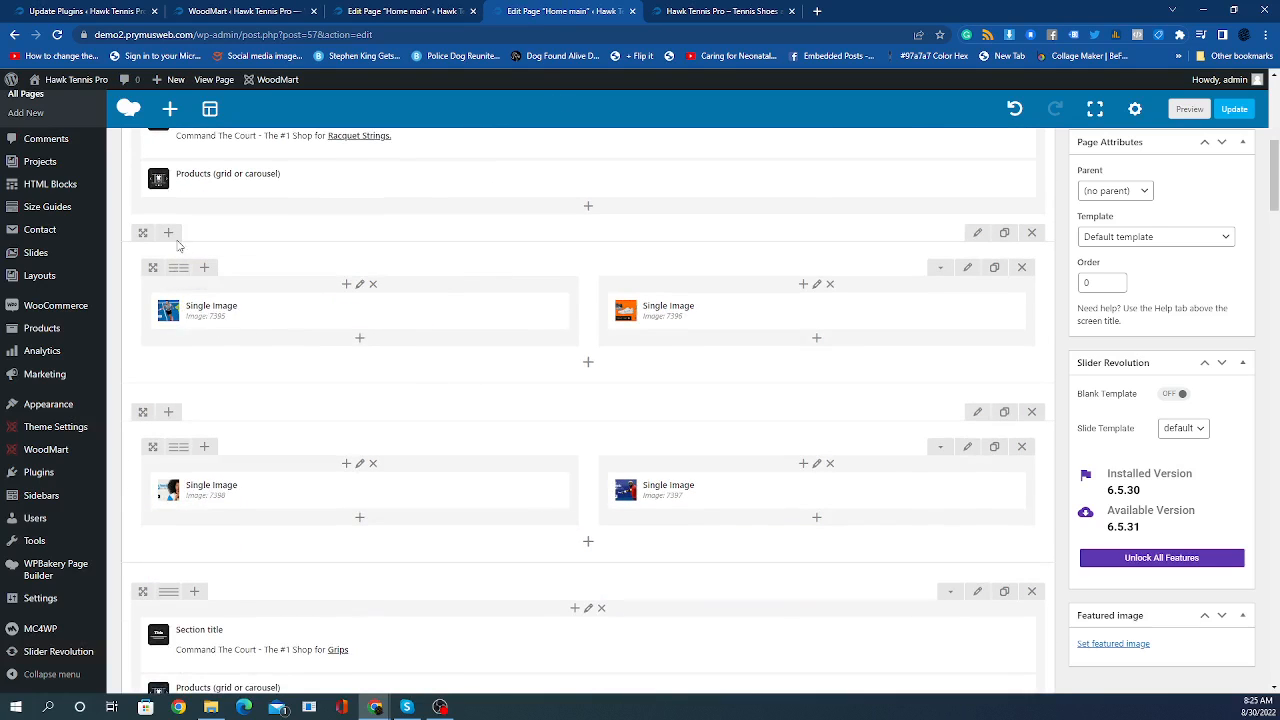
mouse_move(206, 298)
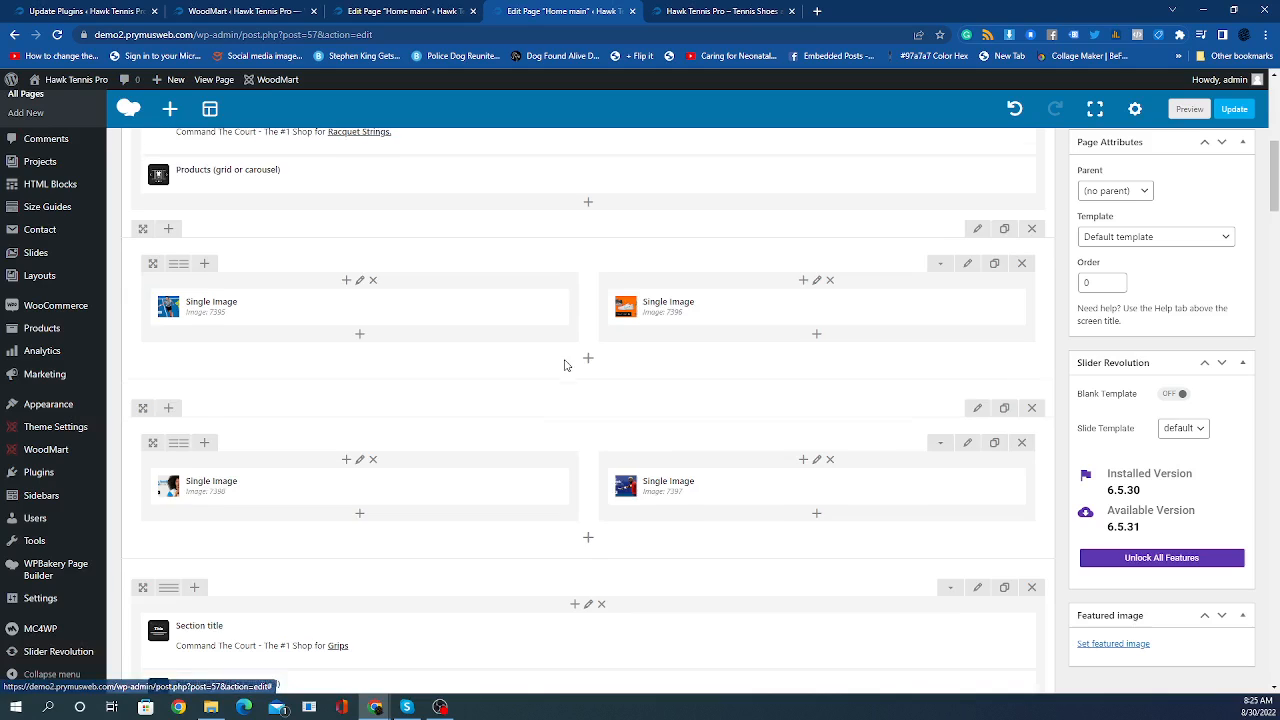
scroll(564, 365, "down", 1)
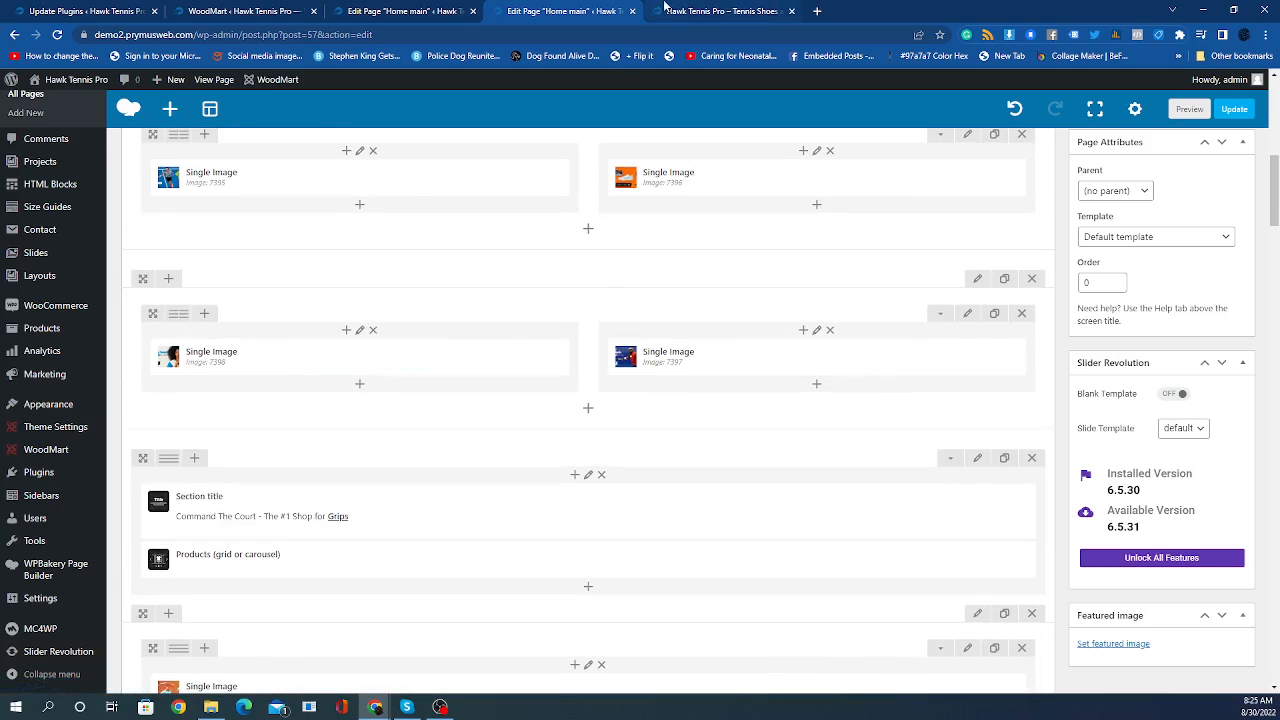
Switch to the live store and examine the four category banners, the Racquet Strings and Grips products, and the Babolat Pure Aero banner.
left_click(698, 12)
scroll(448, 290, "up", 1)
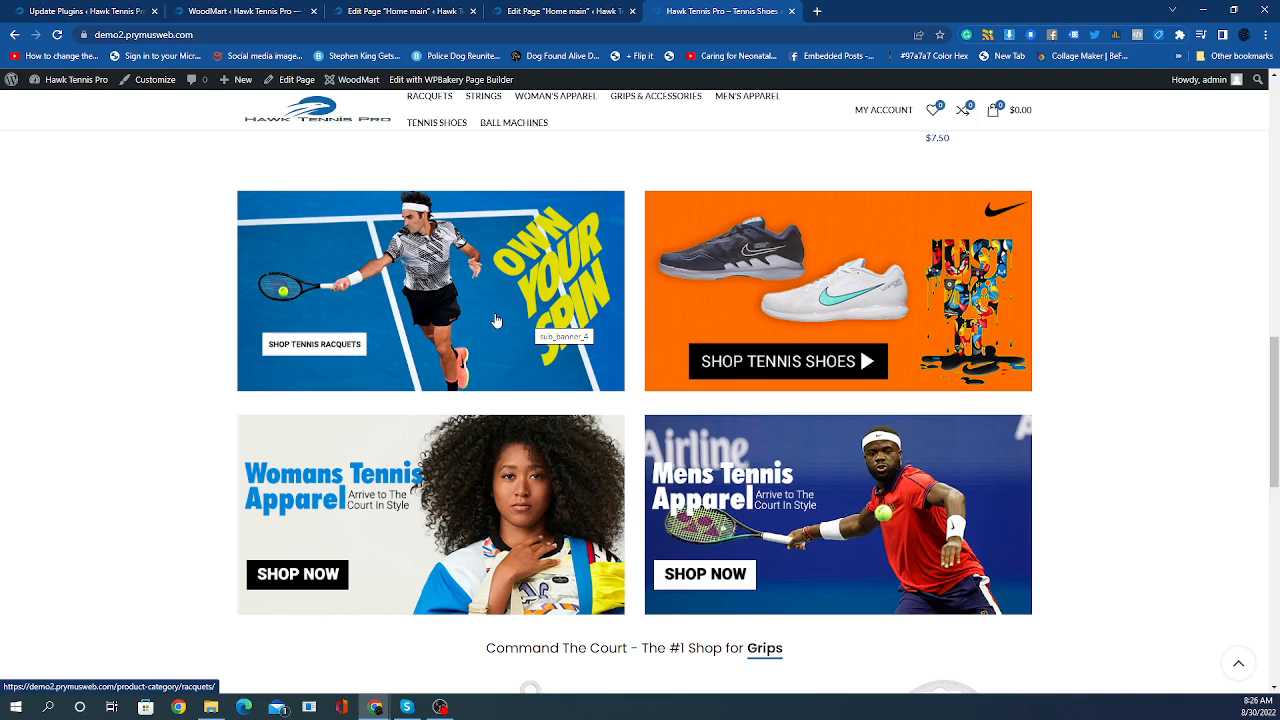
scroll(500, 328, "down", 4)
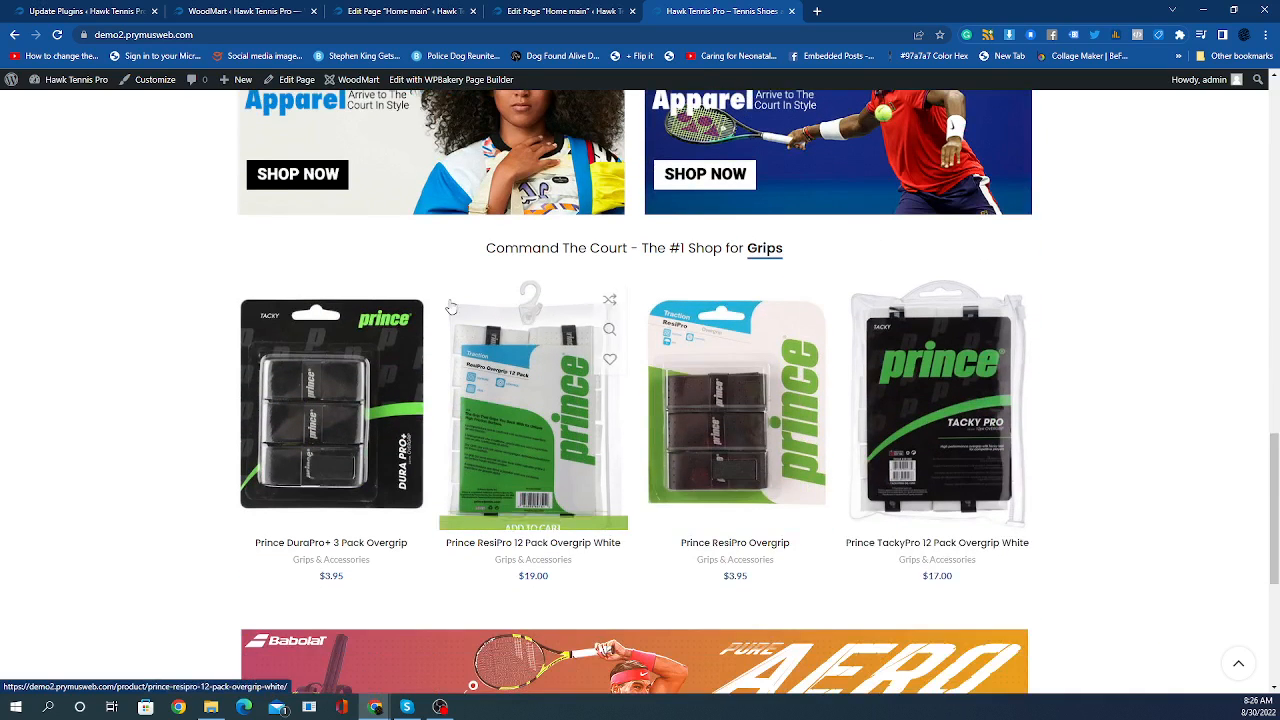
scroll(527, 352, "up", 5)
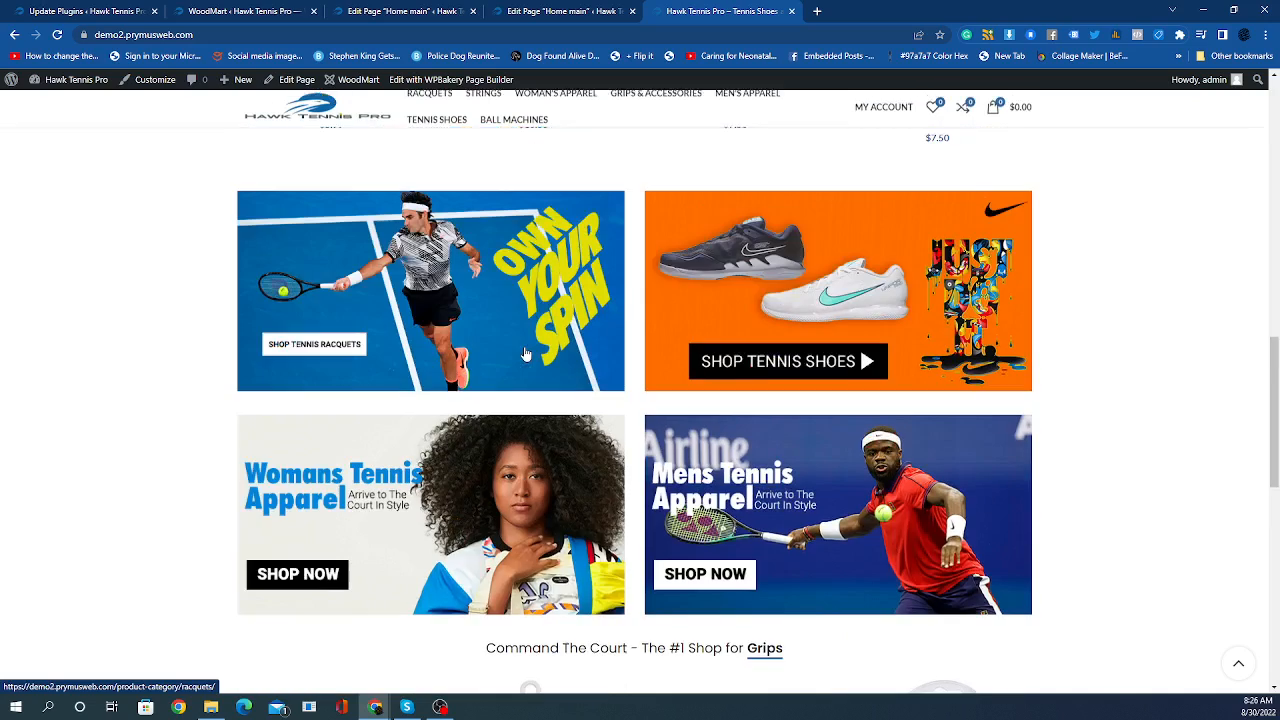
scroll(527, 352, "up", 4)
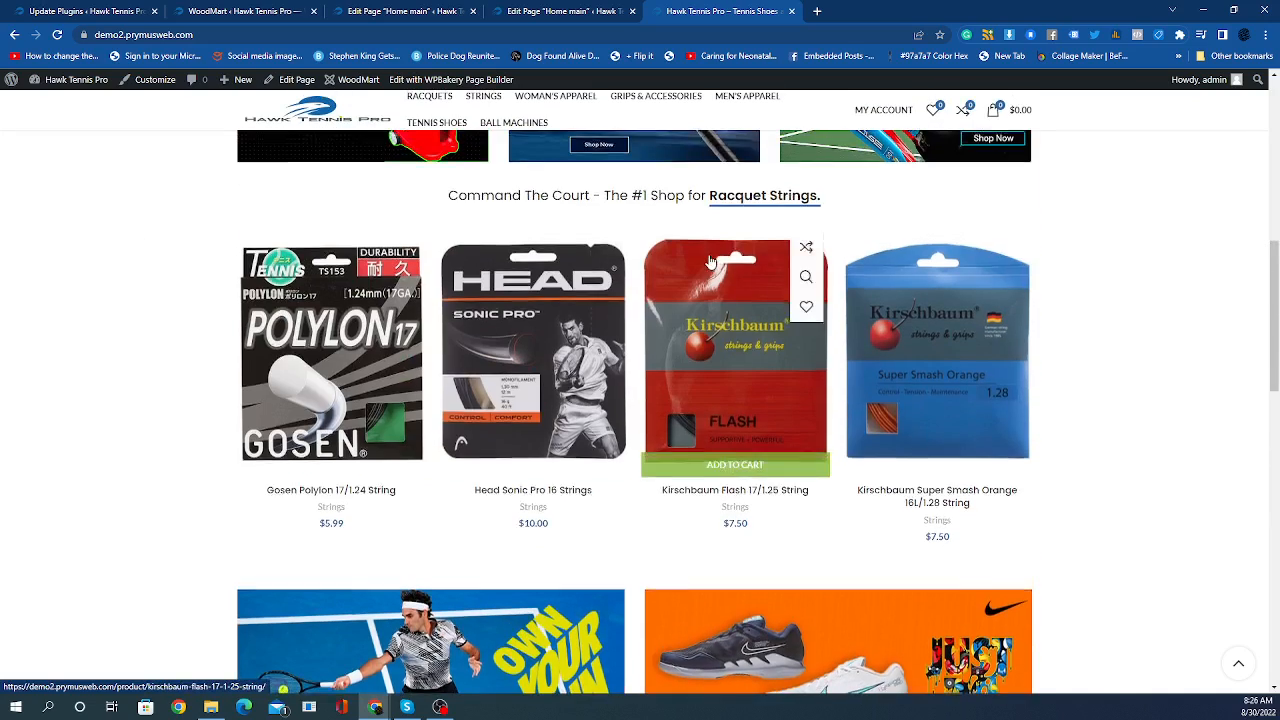
scroll(703, 267, "down", 5)
scroll(760, 440, "down", 2)
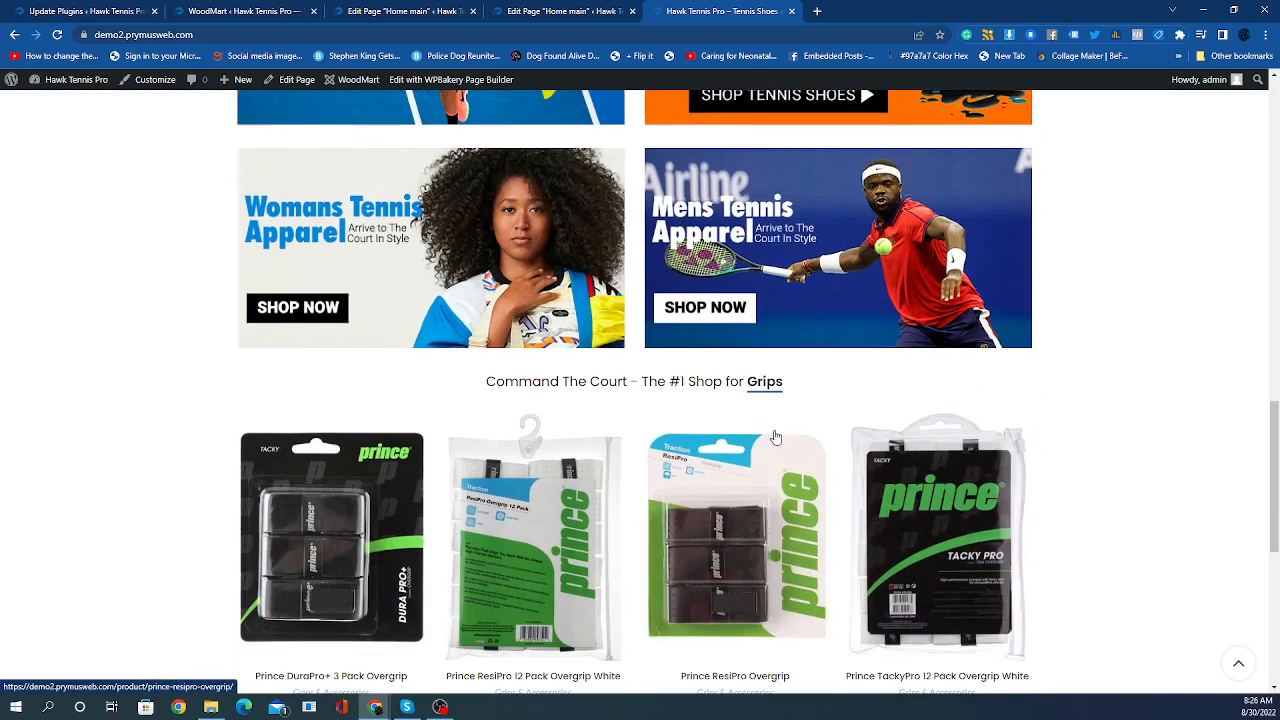
scroll(740, 497, "down", 2)
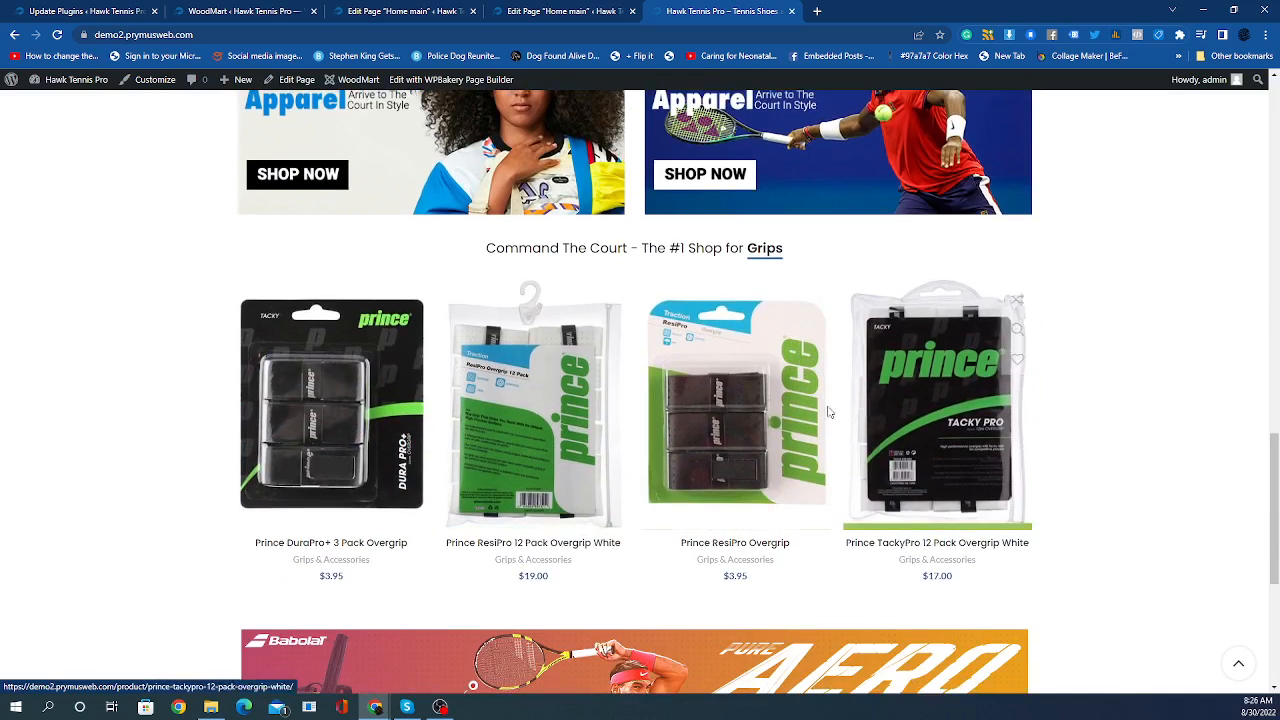
scroll(859, 412, "down", 3)
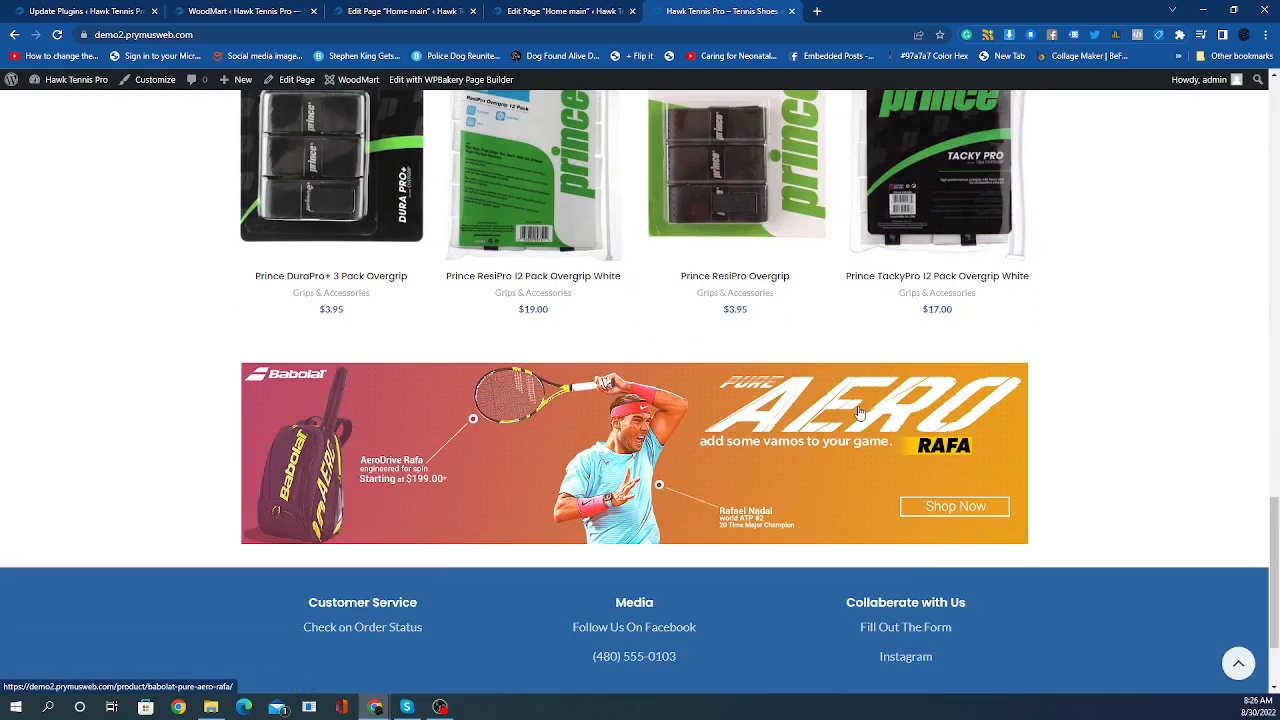
Open the Babolat Pure Aero Rafa product page from its banner and look over the product images and description.
left_click(843, 473)
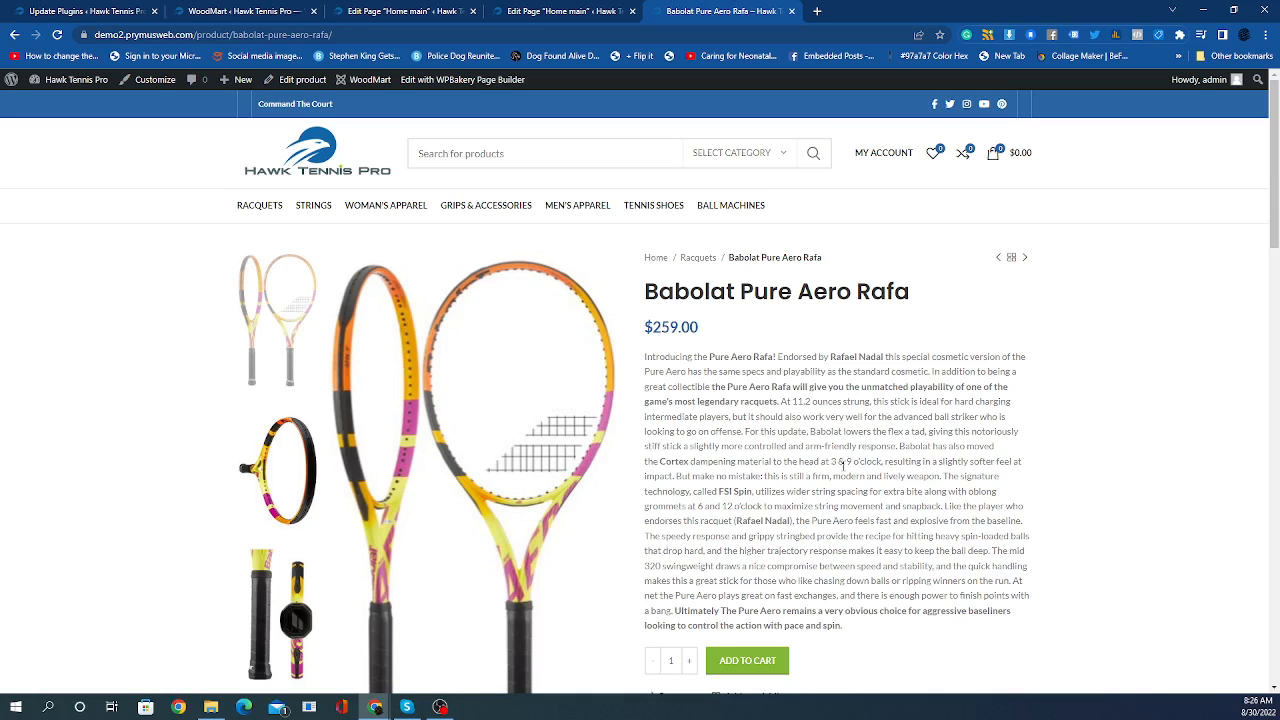
scroll(810, 467, "down", 5)
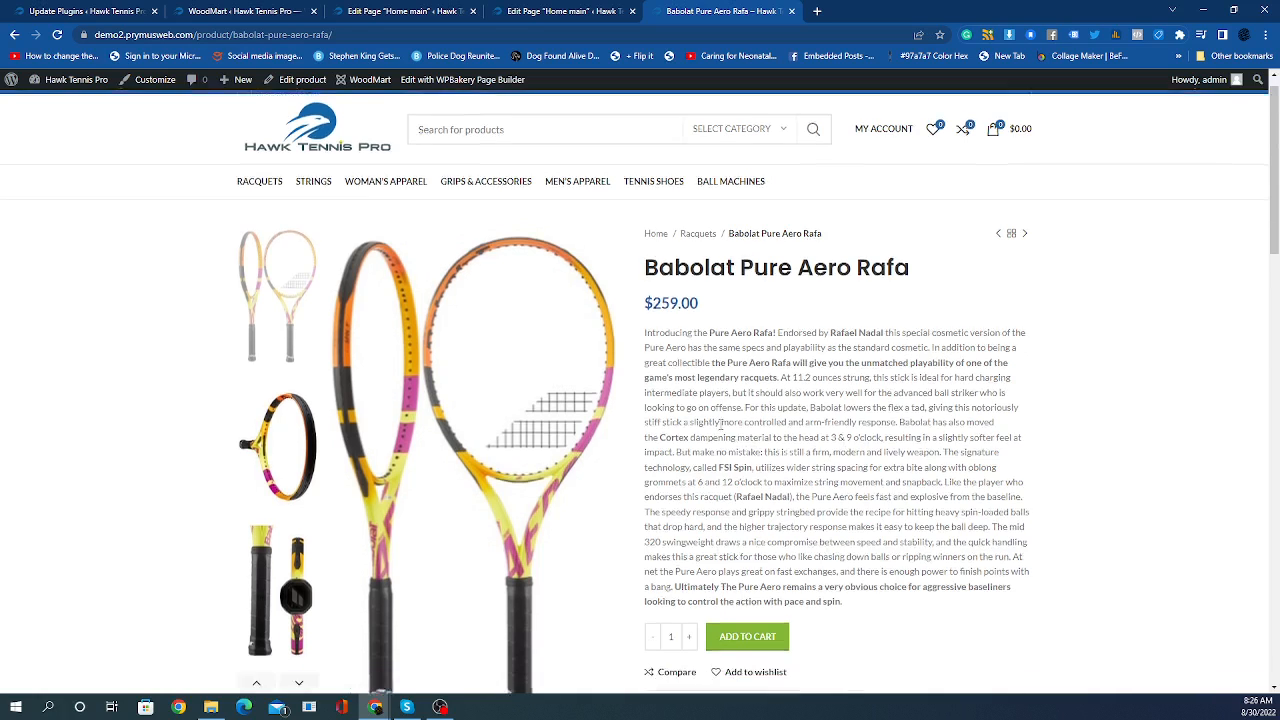
scroll(1273, 236, "up", 2)
scroll(1273, 236, "up", 4)
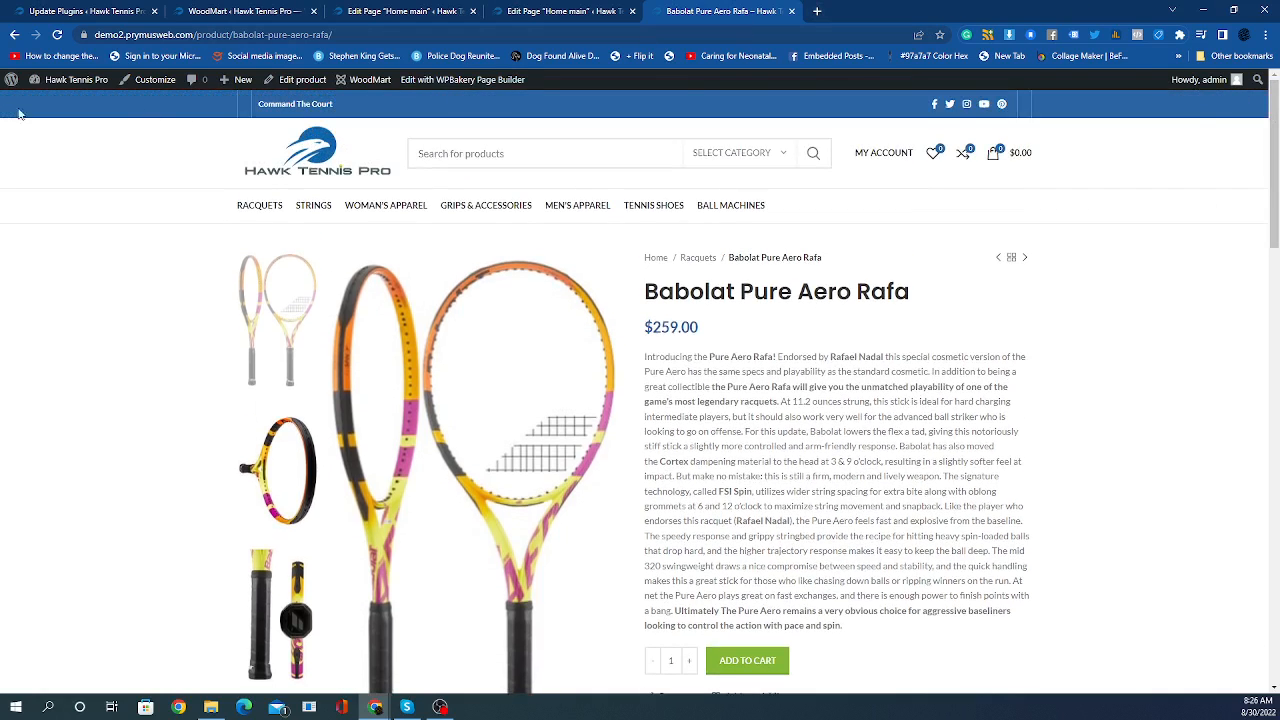
Return to the store's home page and review its hero banner, promotional banners, Racquet Strings products and category banners.
key("F5")
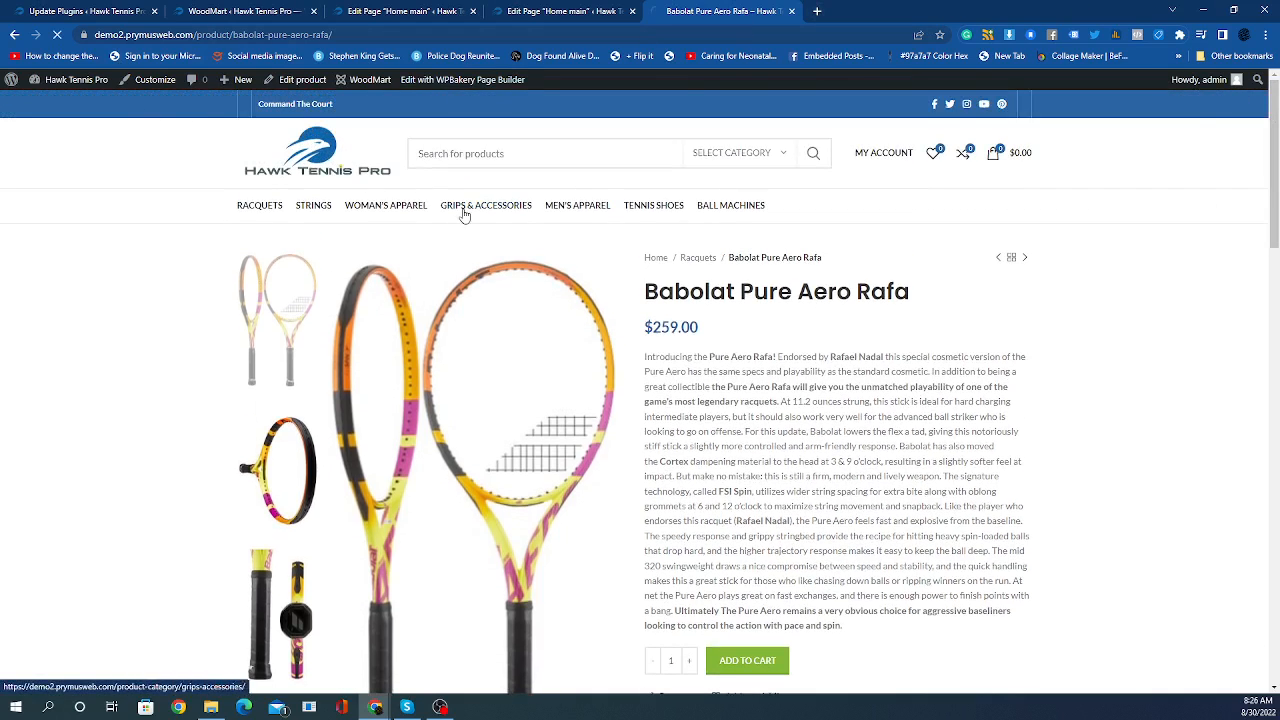
scroll(857, 462, "down", 2)
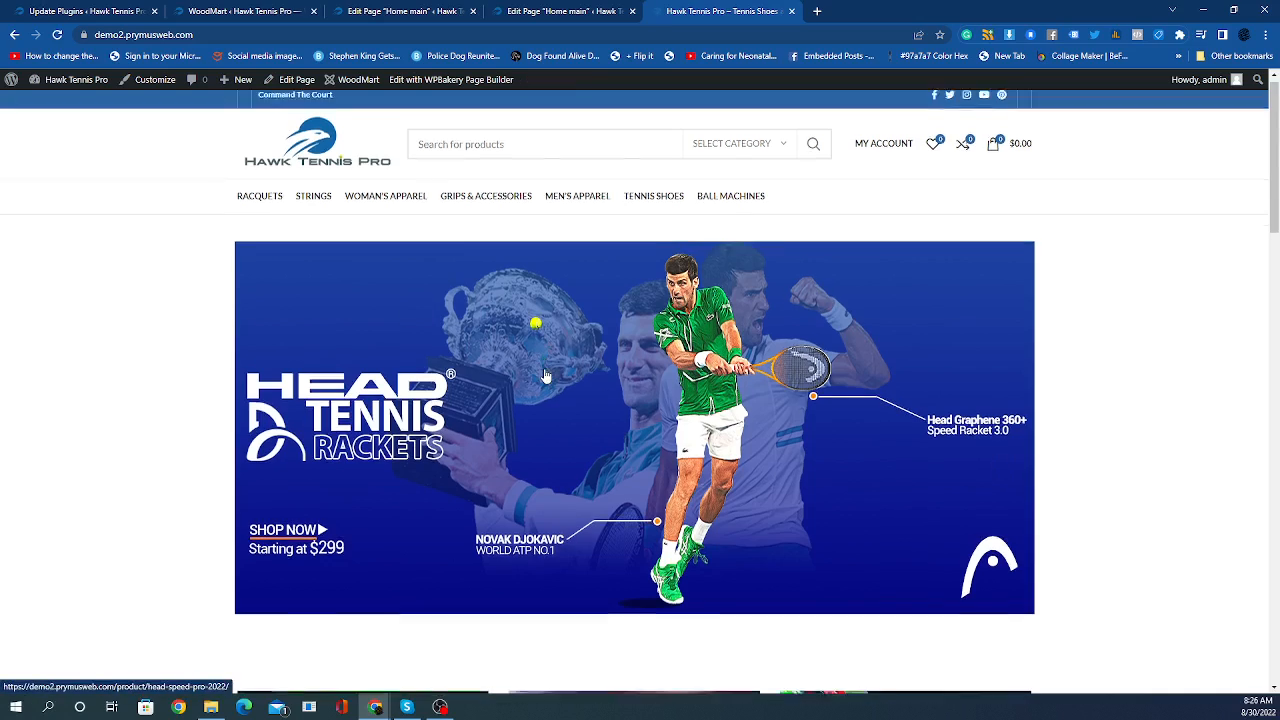
scroll(906, 418, "down", 6)
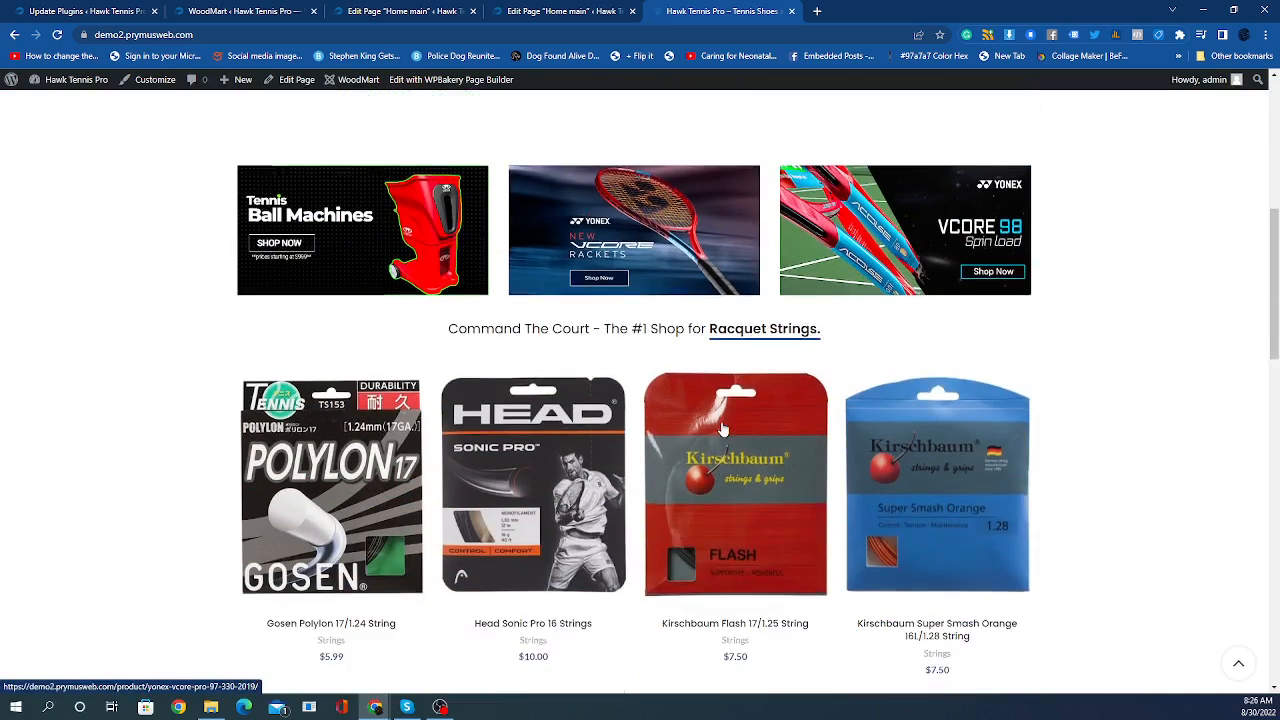
scroll(722, 430, "down", 3)
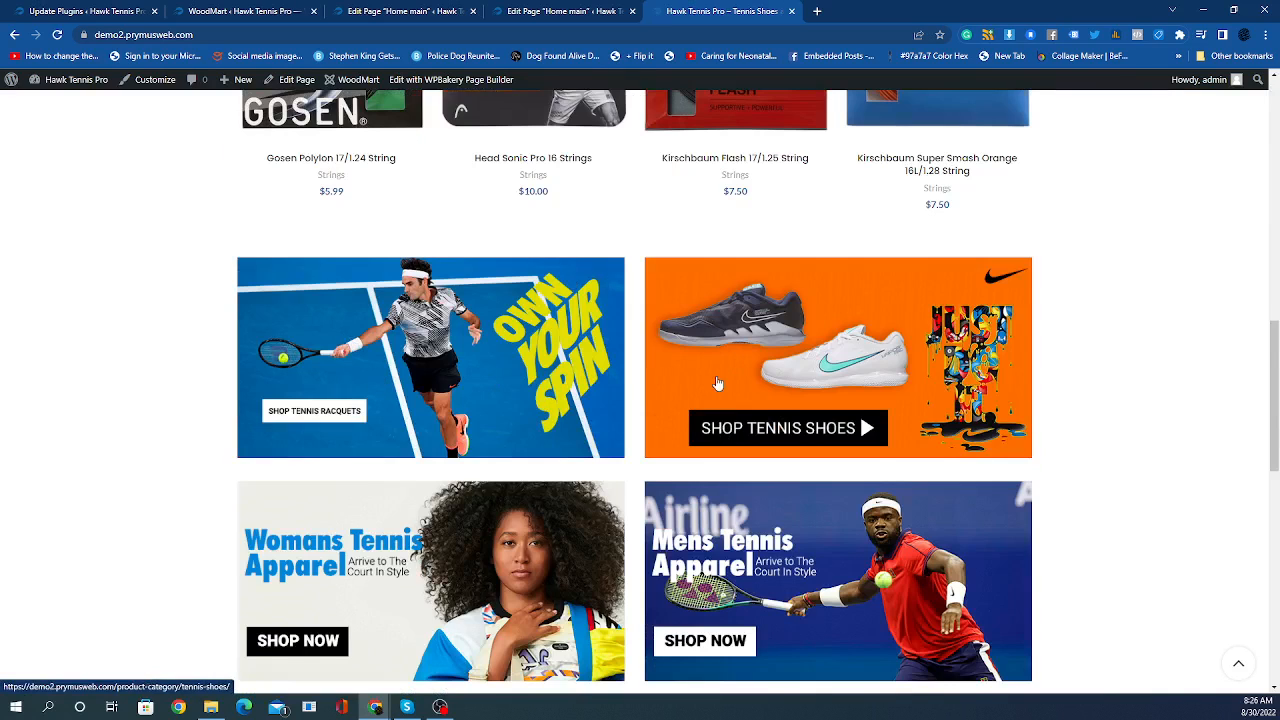
scroll(544, 425, "down", 1)
Open the Woman's Apparel category from its banner, browse its filters and products, and return to the home page.
scroll(544, 425, "down", 1)
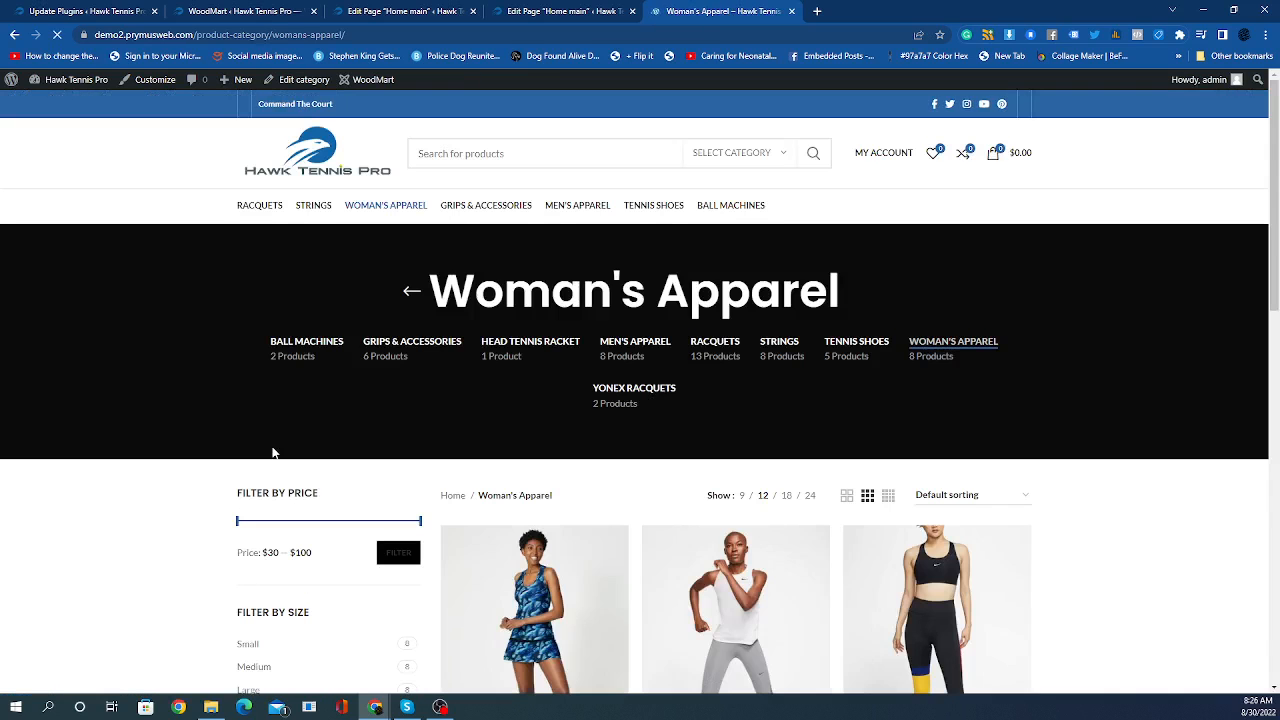
scroll(853, 380, "down", 2)
scroll(853, 389, "down", 2)
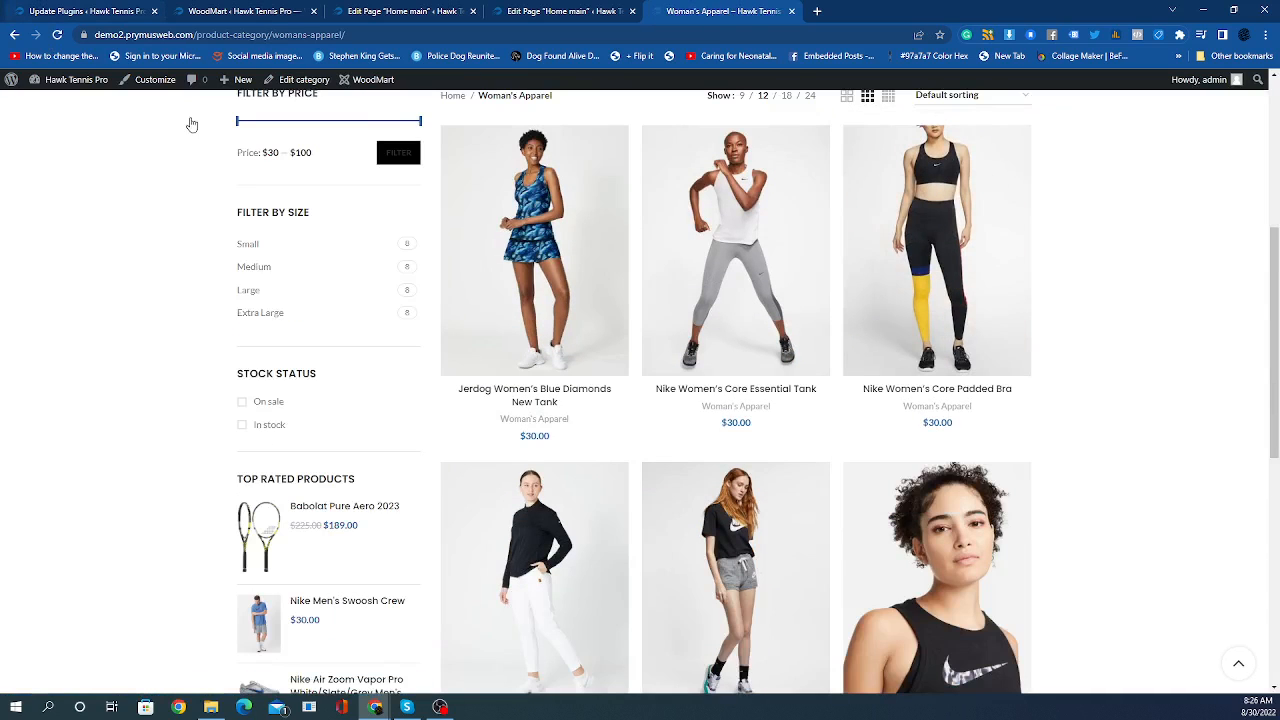
left_click(16, 36)
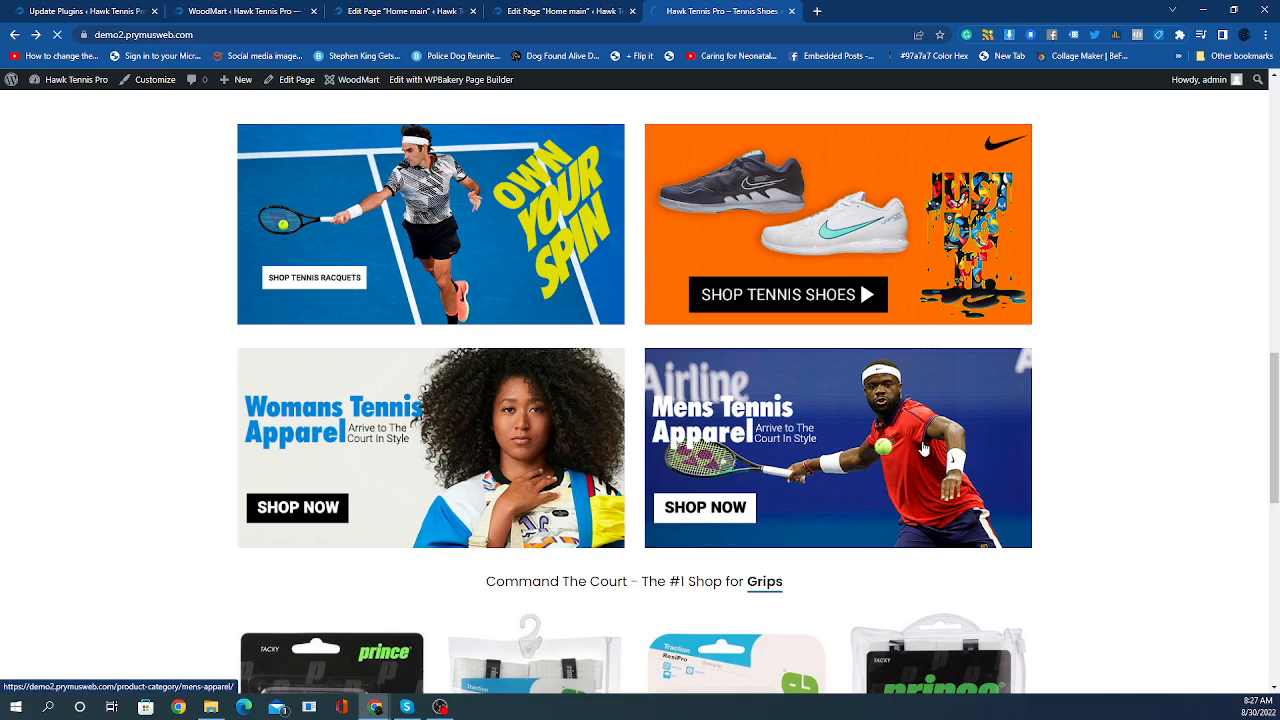
Open the Men's Apparel category from its banner, browse its products, and go back to the home page.
left_click(924, 450)
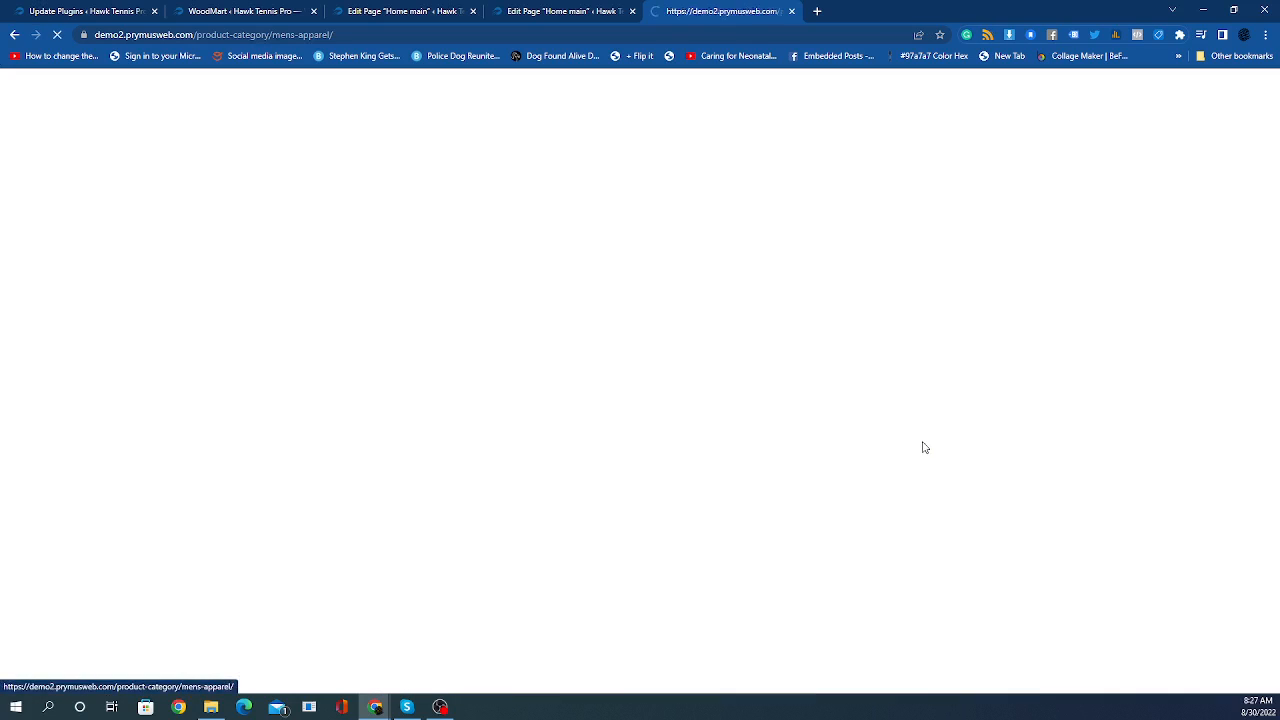
scroll(618, 596, "down", 5)
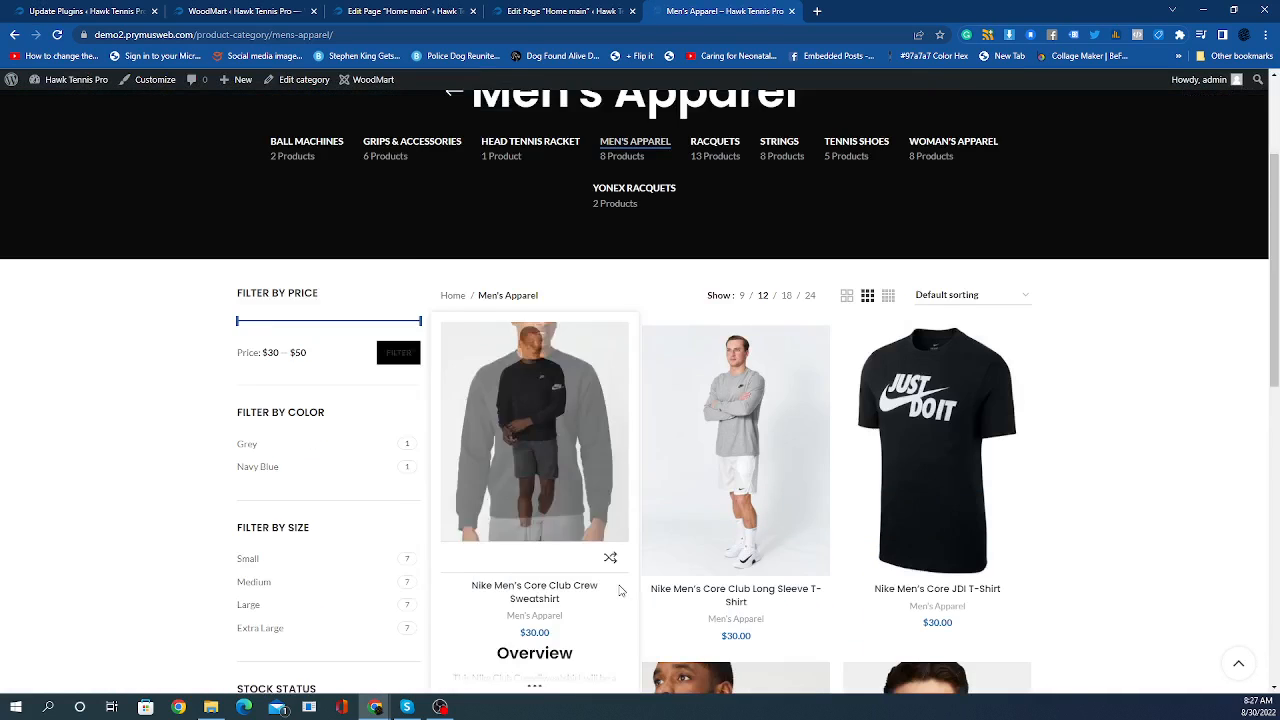
scroll(615, 598, "up", 4)
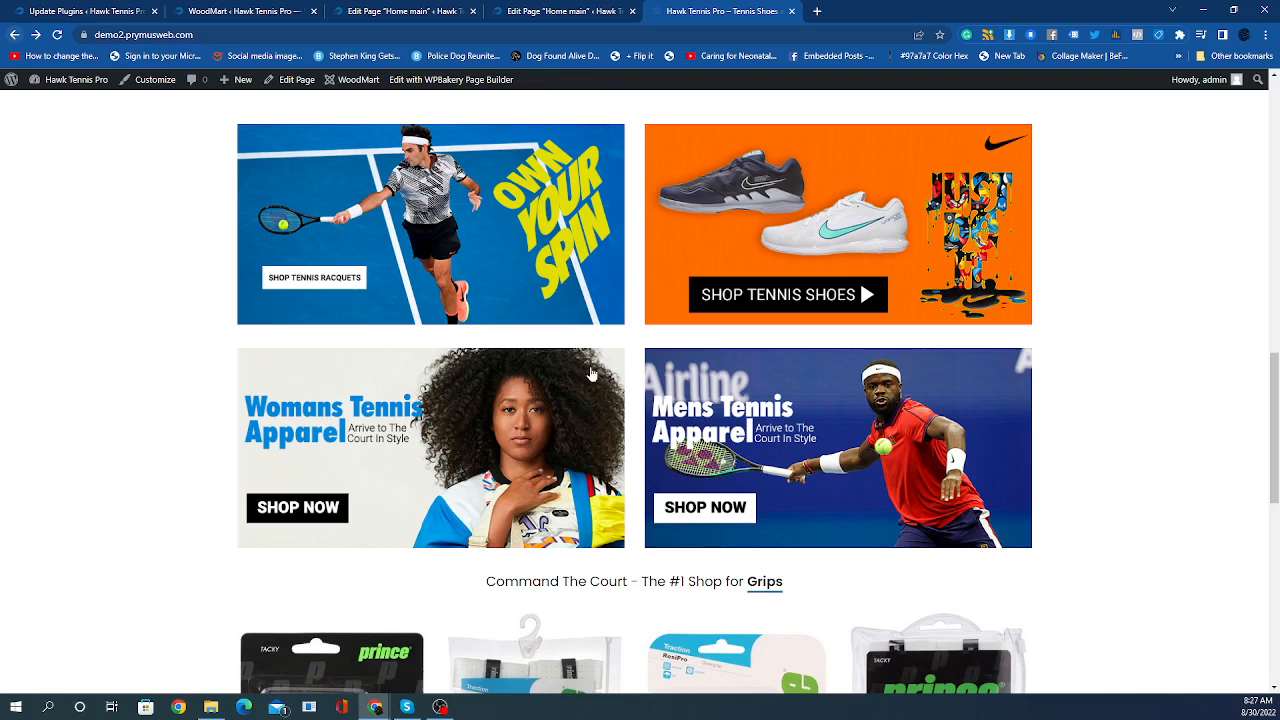
Review the home page's Grips products and Babolat banner, and return to the Racquet Strings section.
scroll(595, 378, "down", 4)
scroll(604, 392, "down", 2)
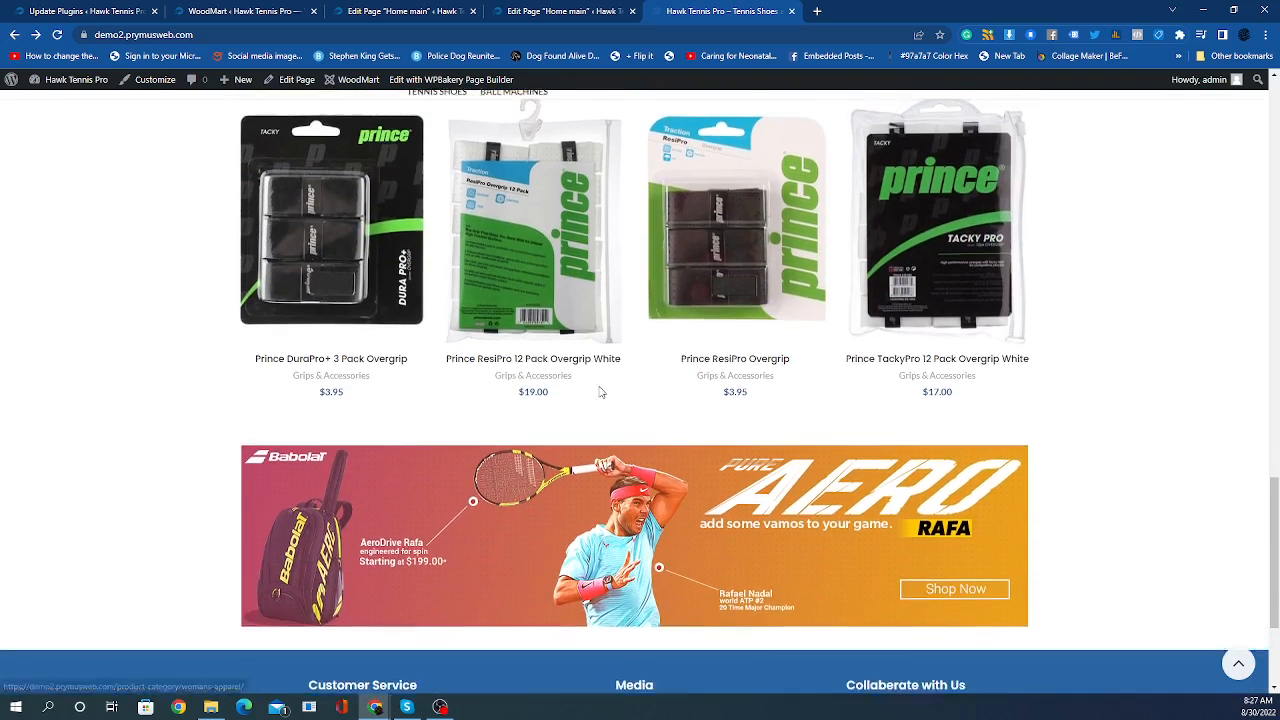
scroll(600, 394, "up", 6)
scroll(597, 395, "up", 7)
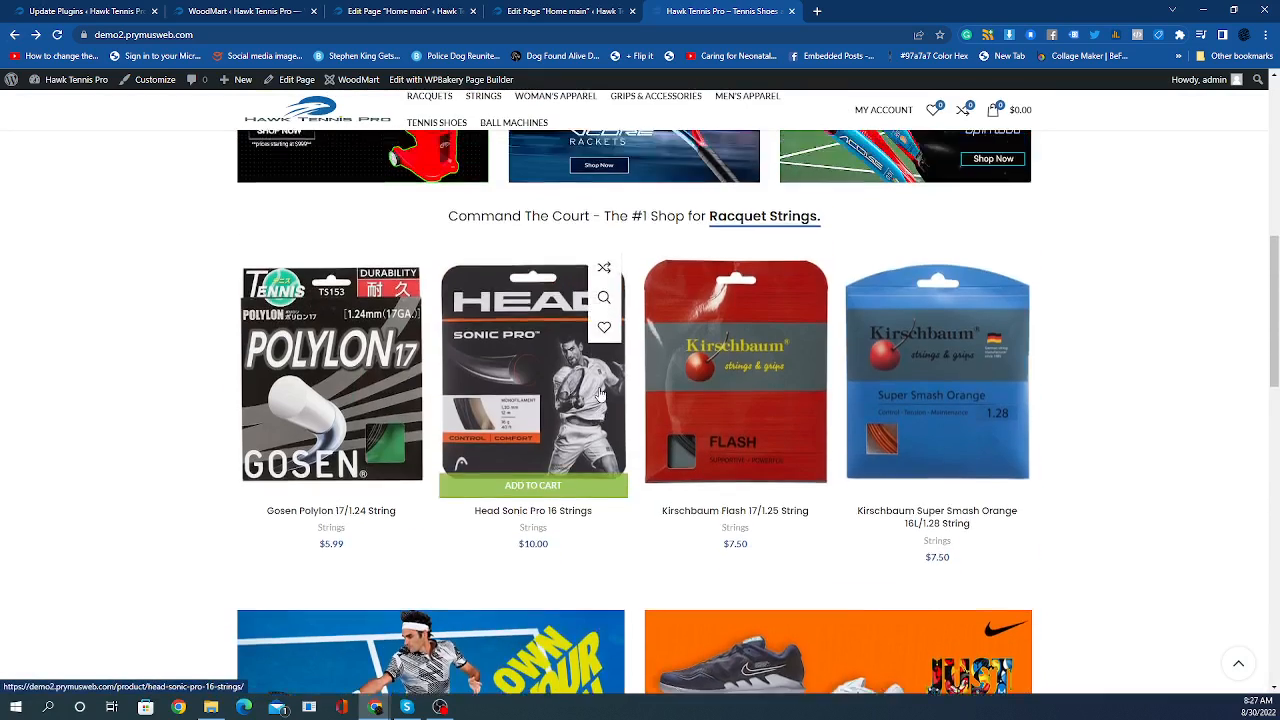
Review the home page from the Head hero banner through the promotional and category banners to the Grips products and Babolat banner.
scroll(600, 397, "up", 2)
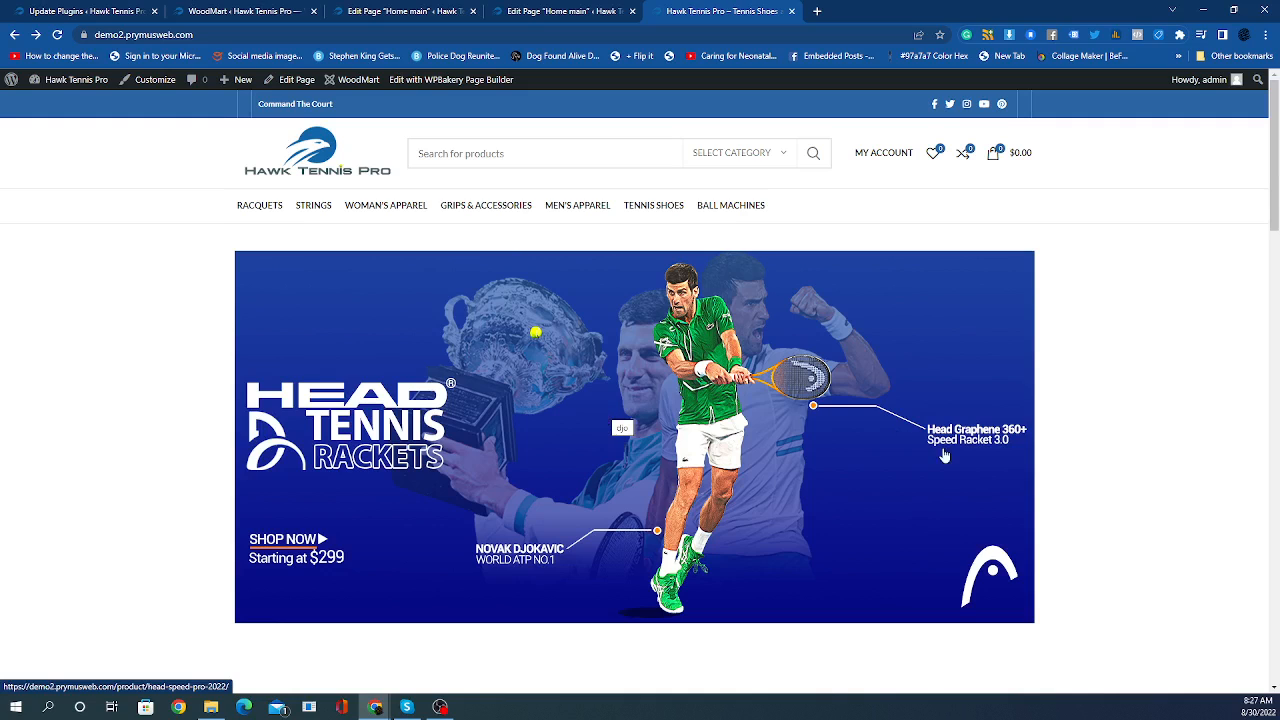
scroll(940, 463, "down", 1)
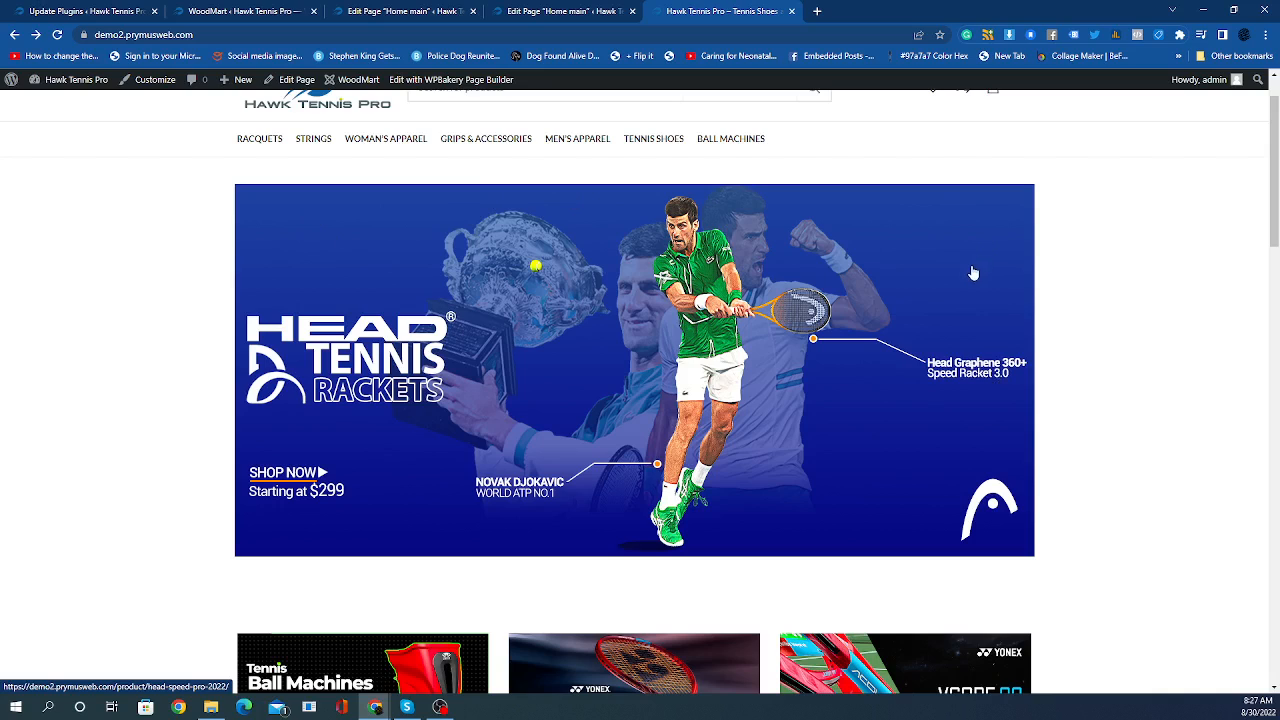
scroll(945, 336, "down", 2)
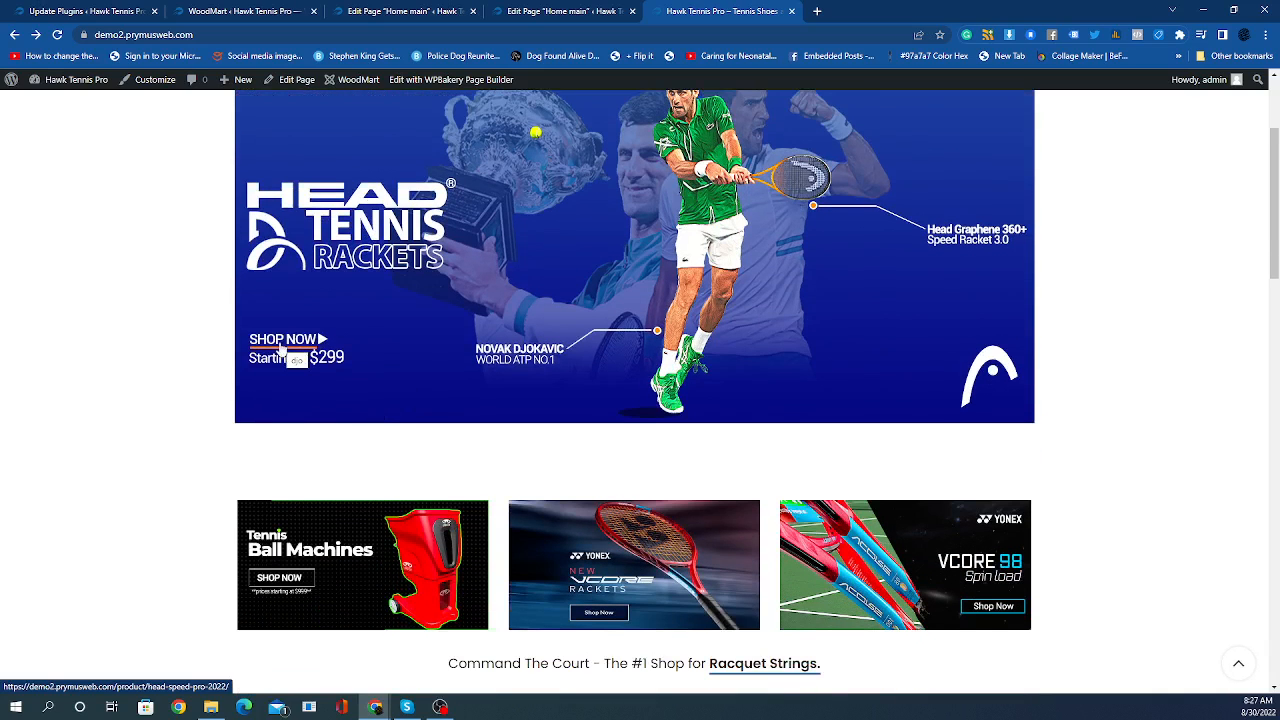
scroll(825, 348, "down", 3)
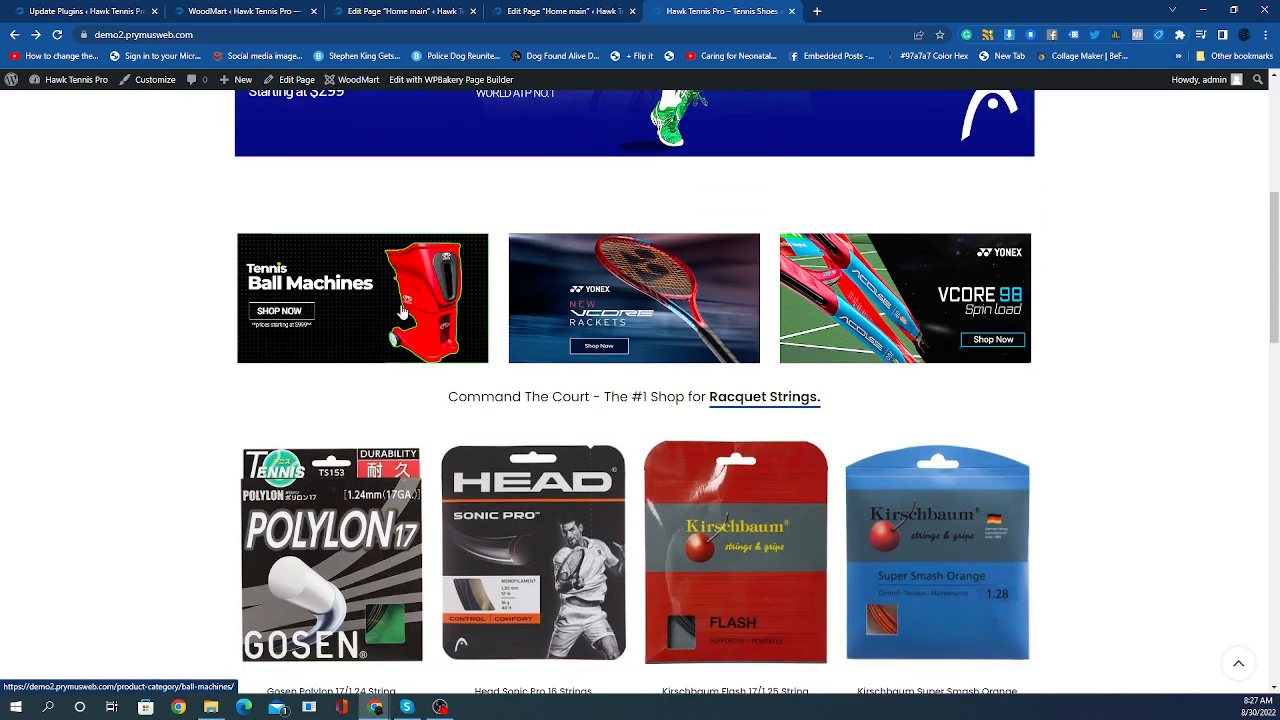
scroll(880, 334, "down", 4)
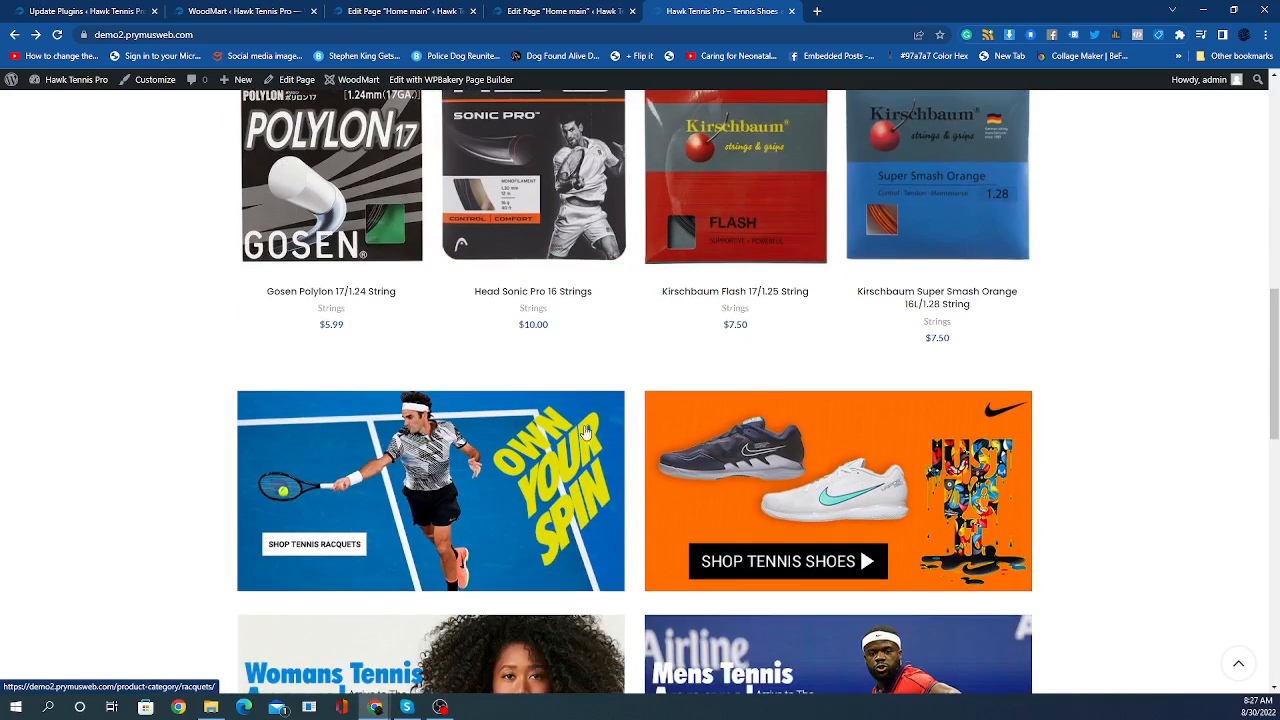
scroll(668, 530, "down", 1)
scroll(668, 530, "down", 3)
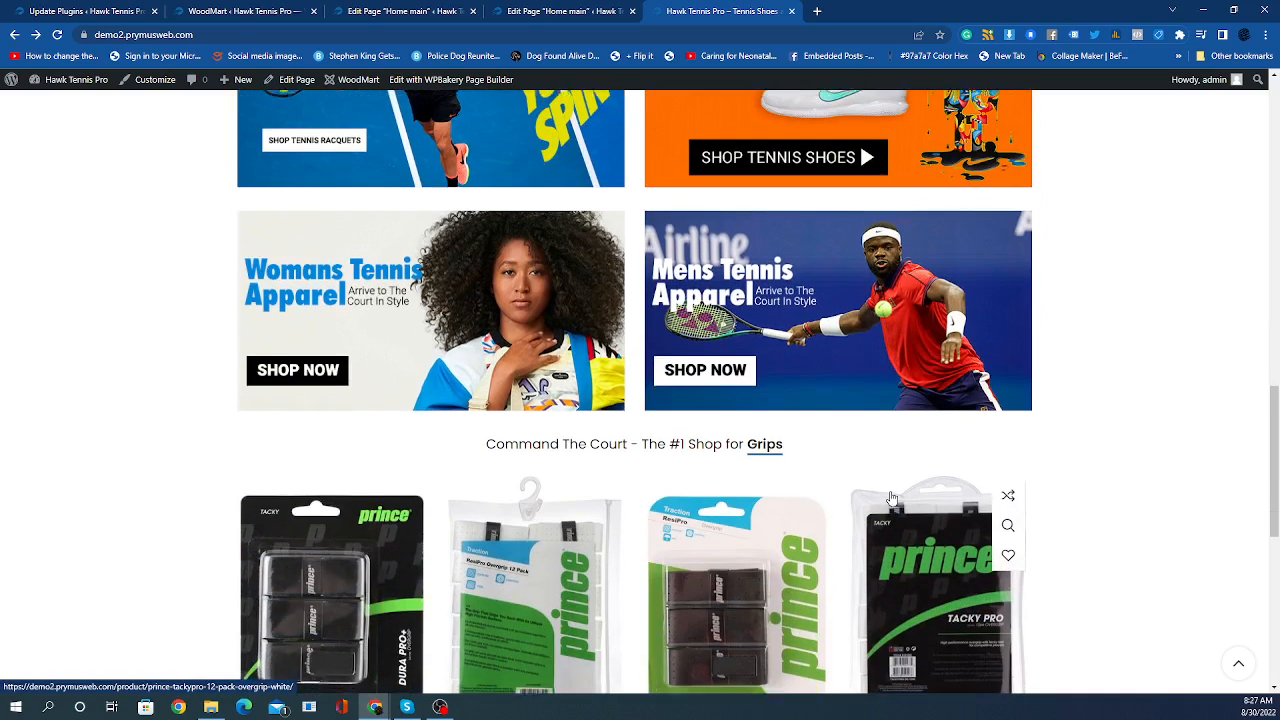
scroll(892, 505, "down", 3)
scroll(892, 498, "down", 1)
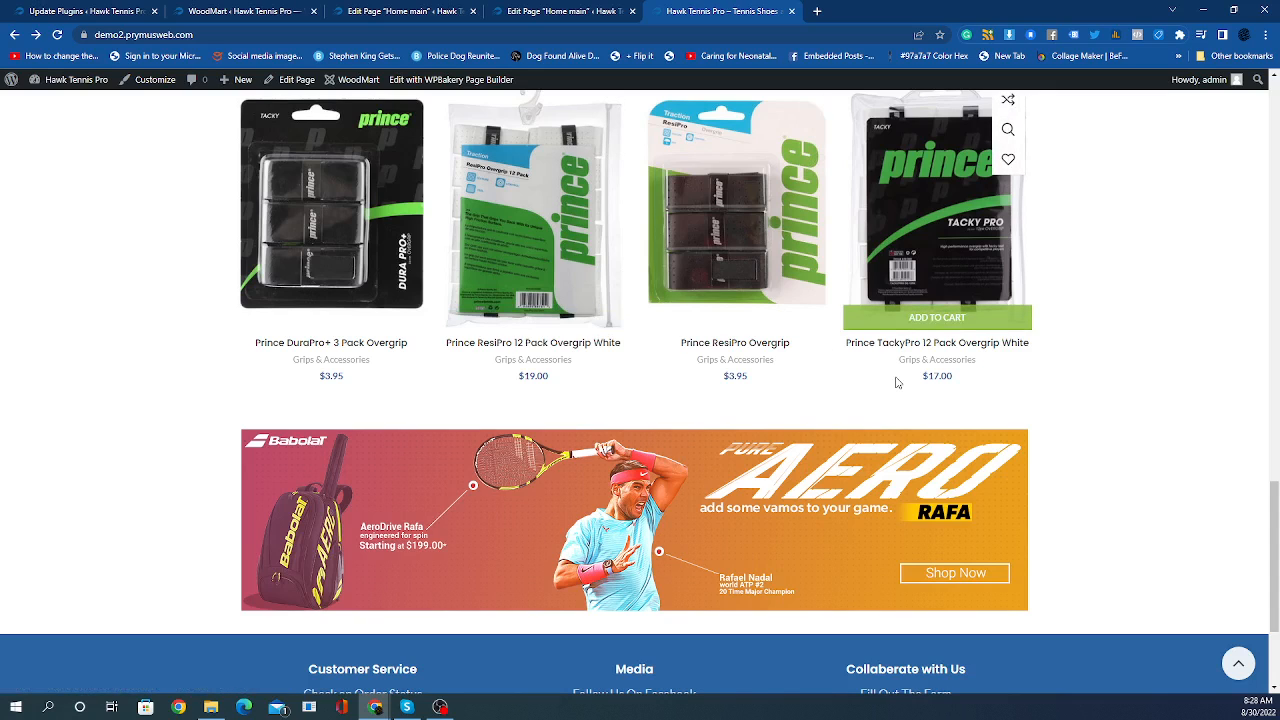
scroll(897, 382, "down", 1)
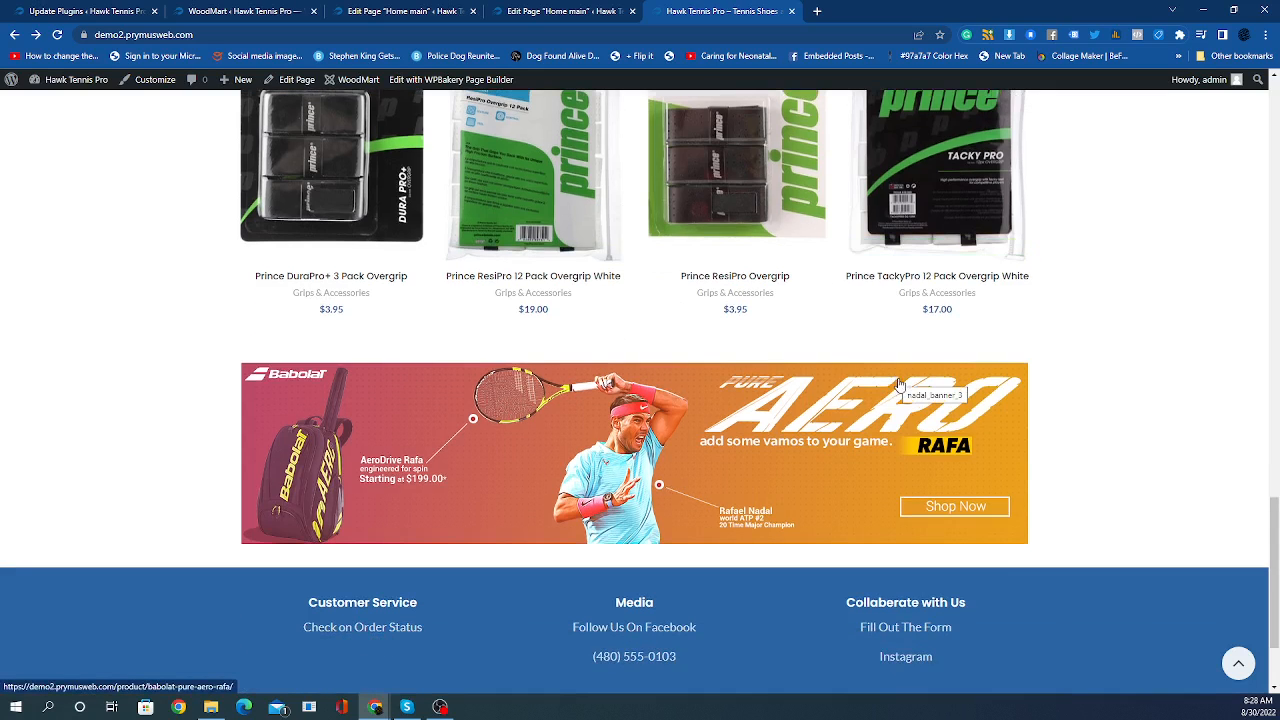
Look back over the category banners and Racquet Strings products, and compare the header navigation with the hero and promotional banners.
scroll(890, 376, "up", 2)
scroll(888, 374, "up", 3)
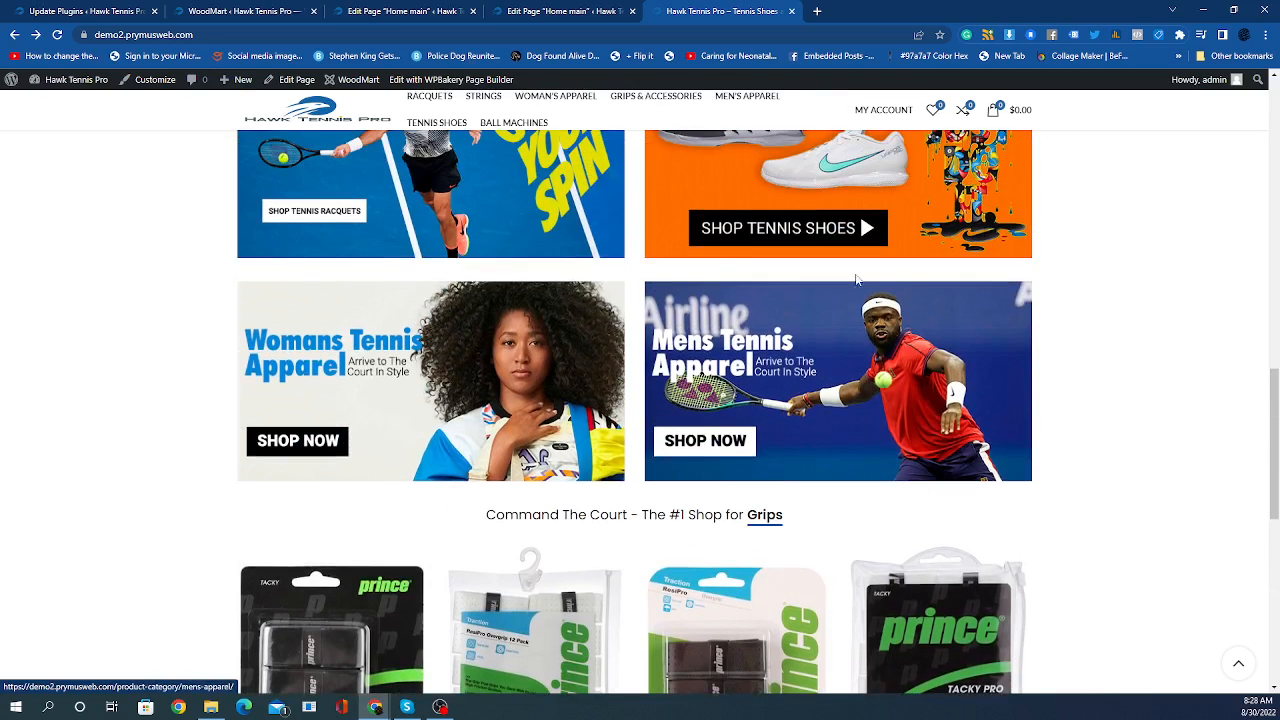
scroll(1117, 176, "up", 6)
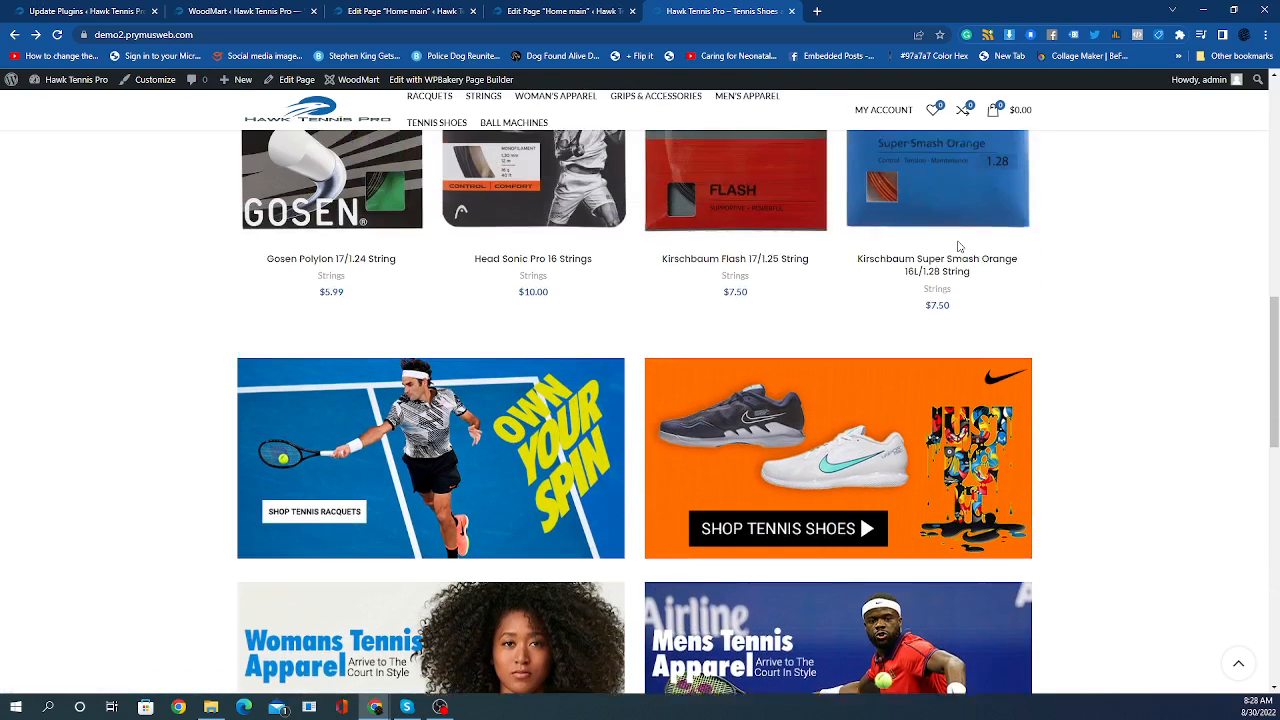
scroll(962, 248, "up", 6)
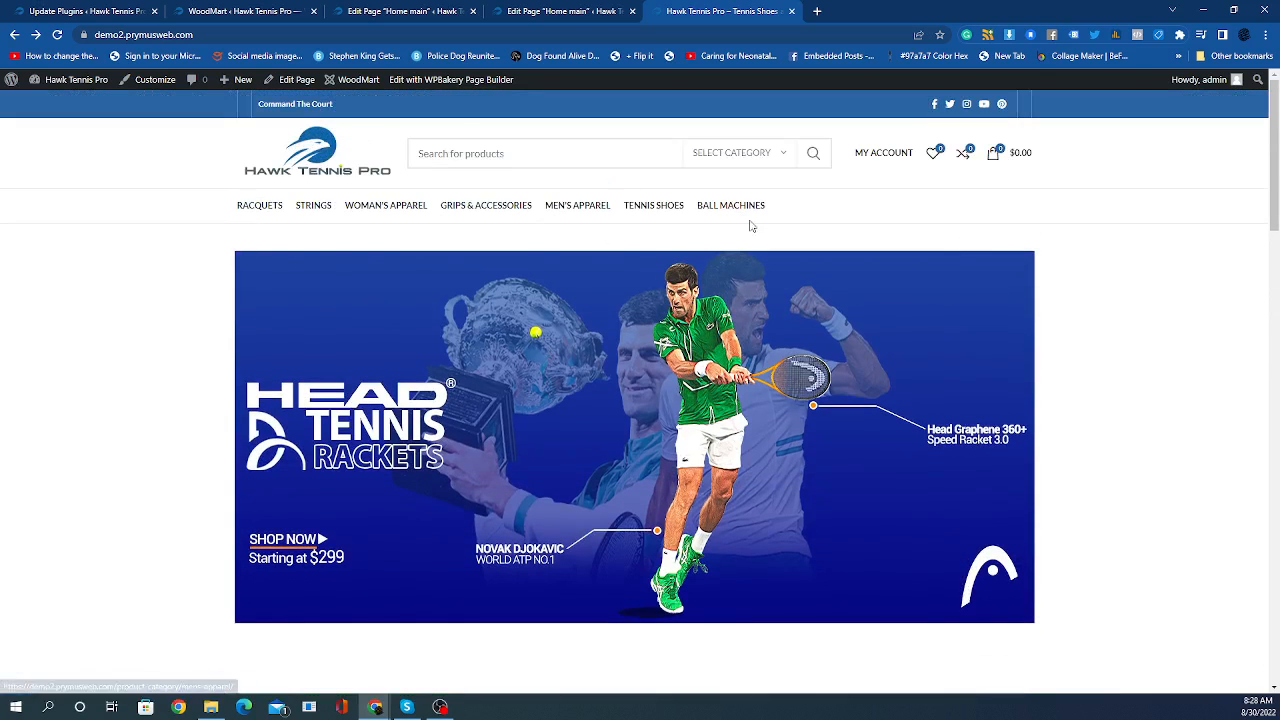
scroll(610, 240, "down", 7)
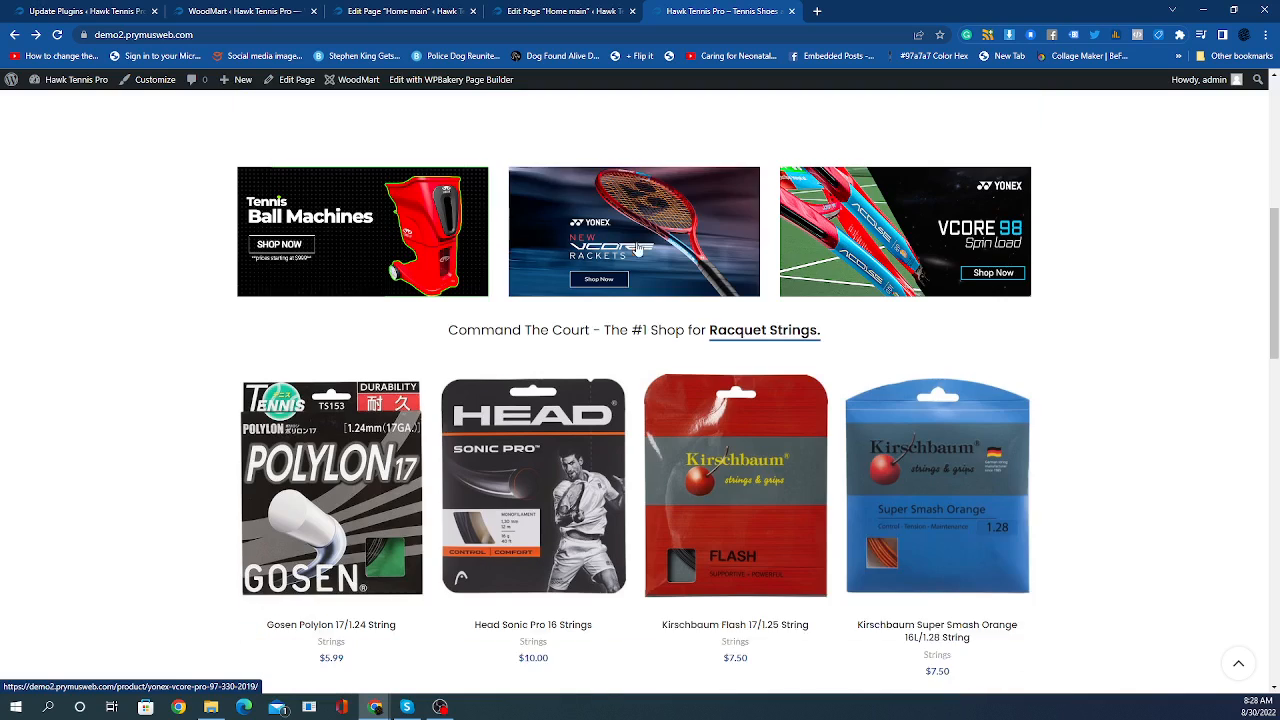
scroll(703, 298, "up", 4)
scroll(703, 298, "up", 2)
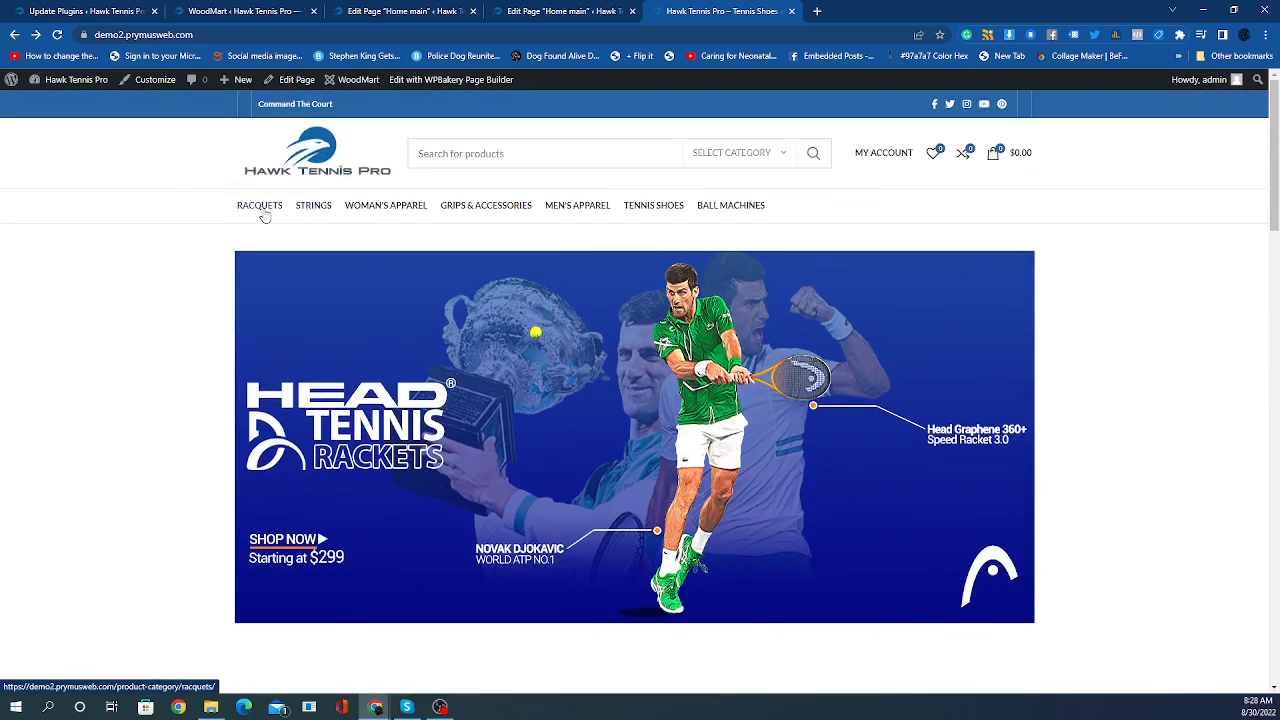
scroll(797, 229, "down", 5)
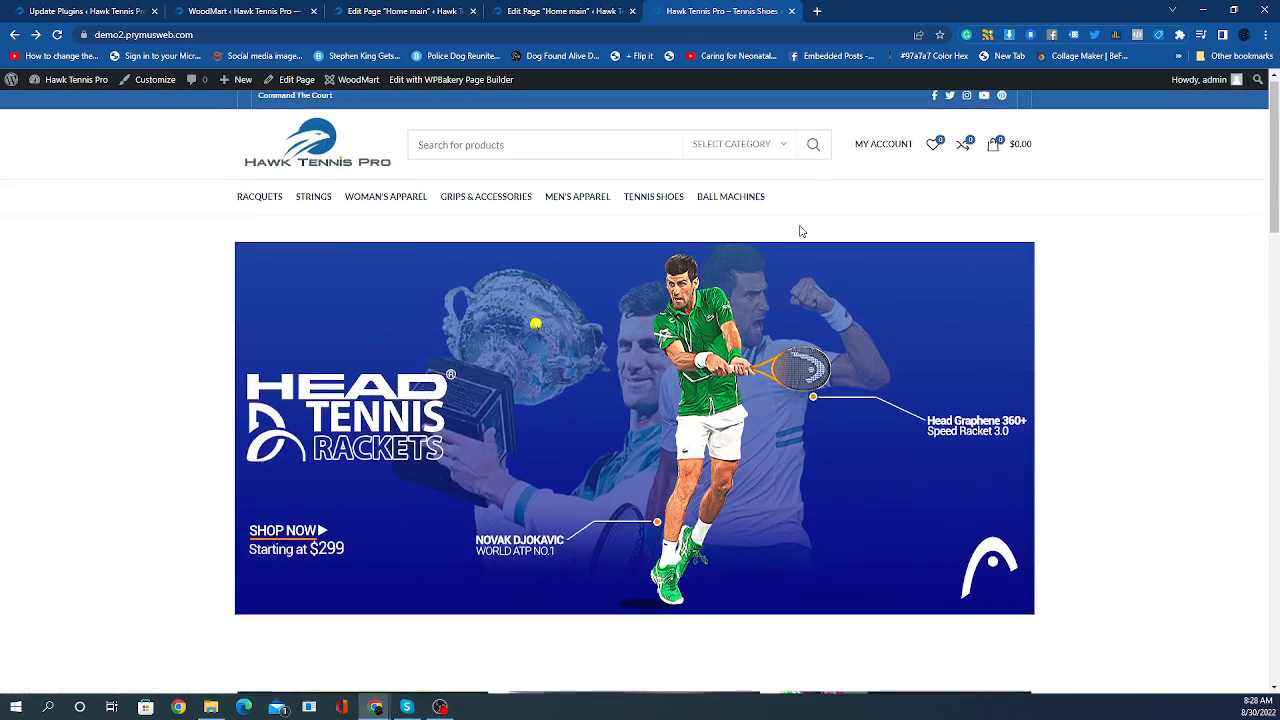
scroll(797, 234, "down", 5)
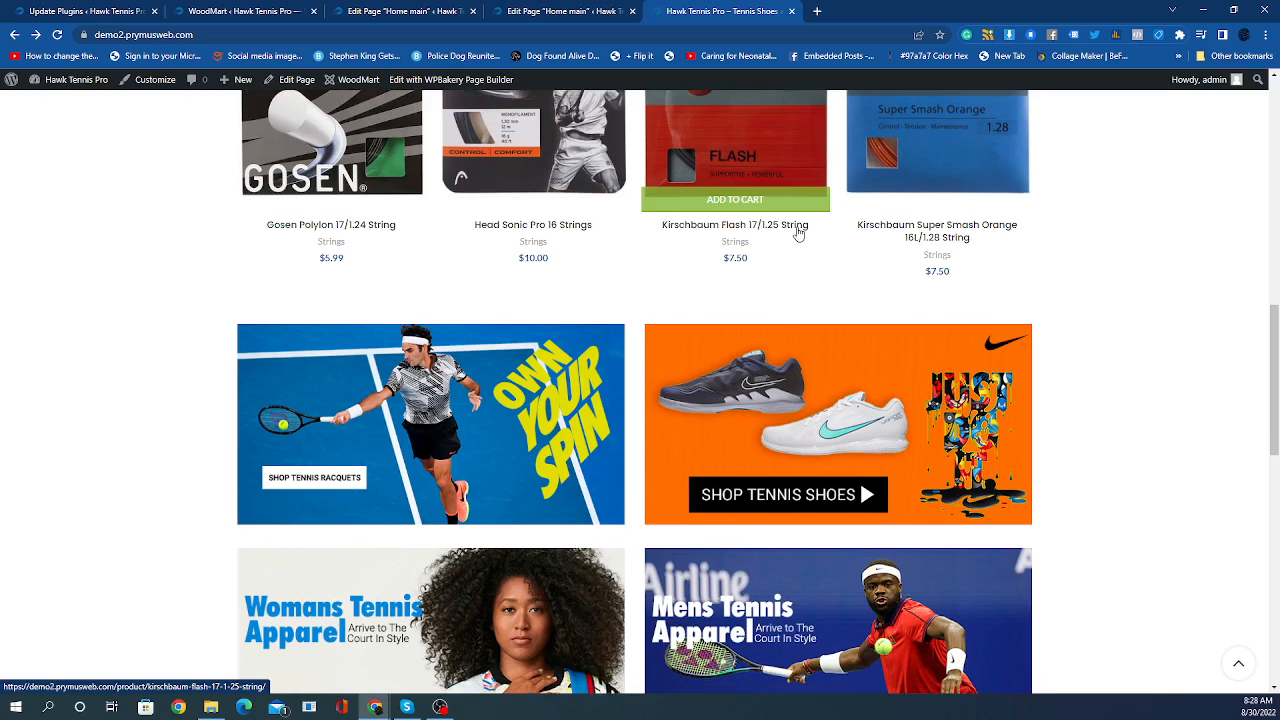
scroll(809, 246, "up", 5)
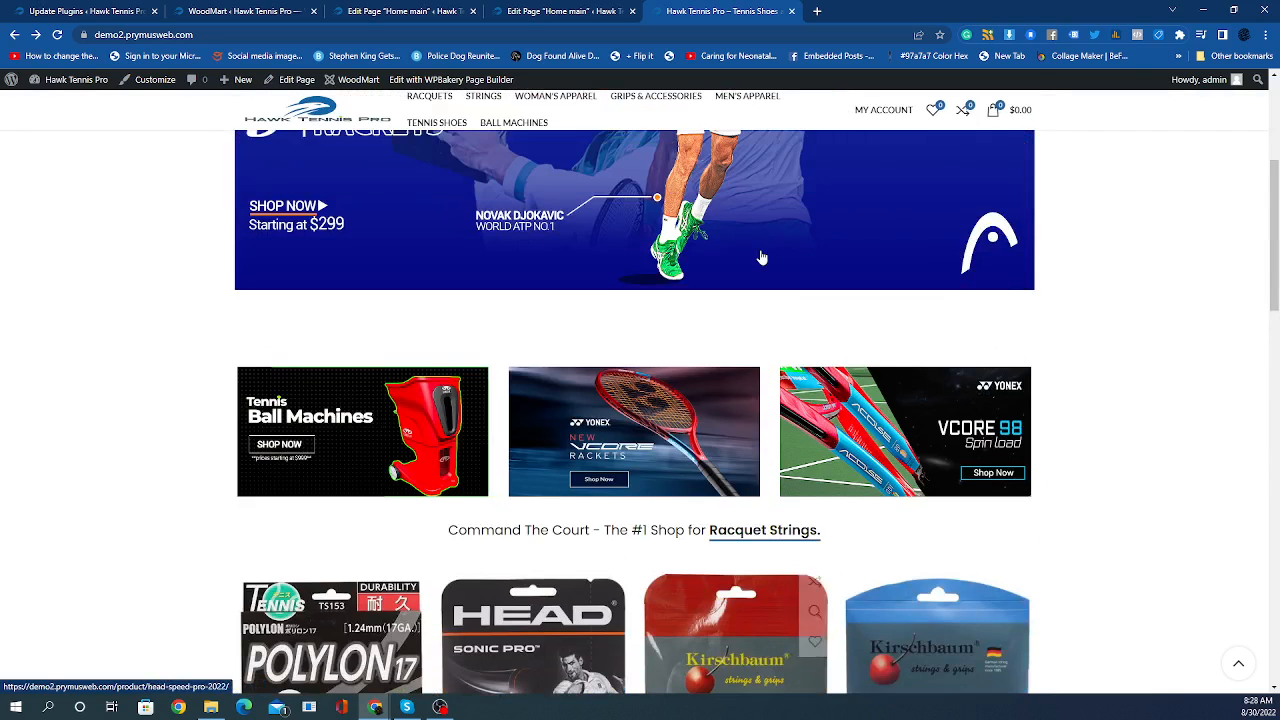
Open the Head Speed Pro 2022 product page from the hero banner, and return to the home page.
scroll(760, 257, "up", 3)
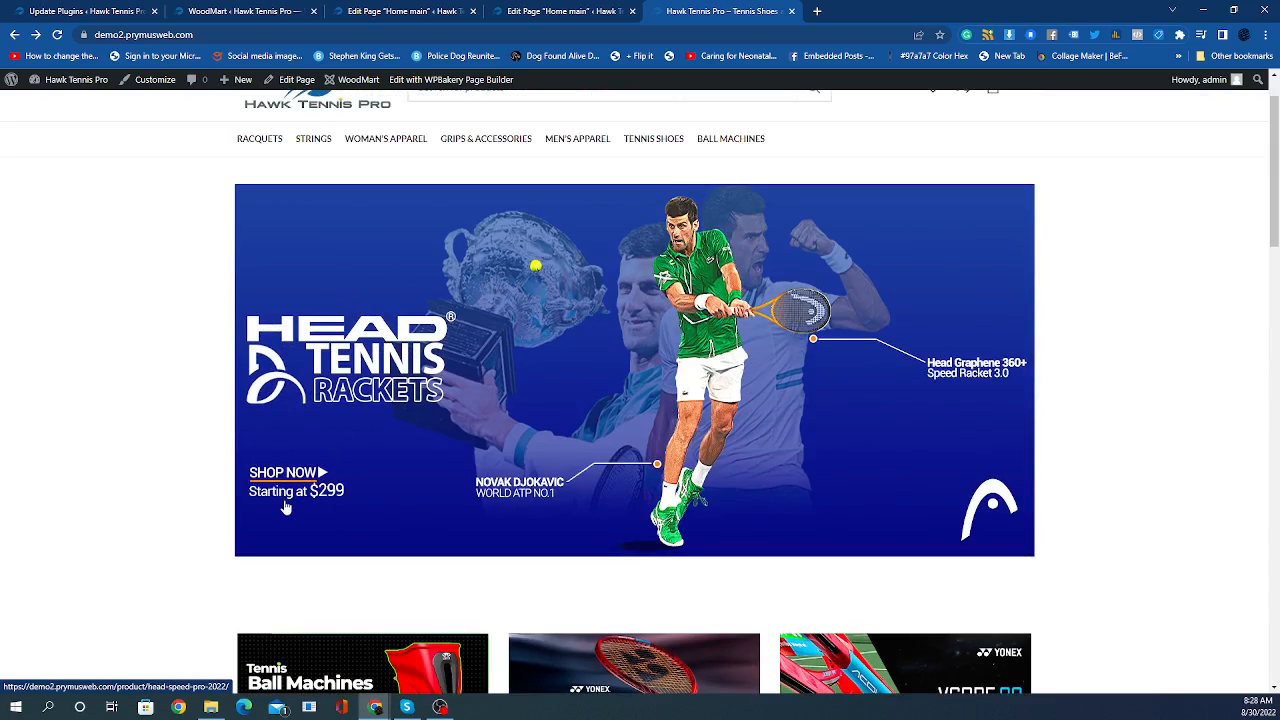
left_click(615, 461)
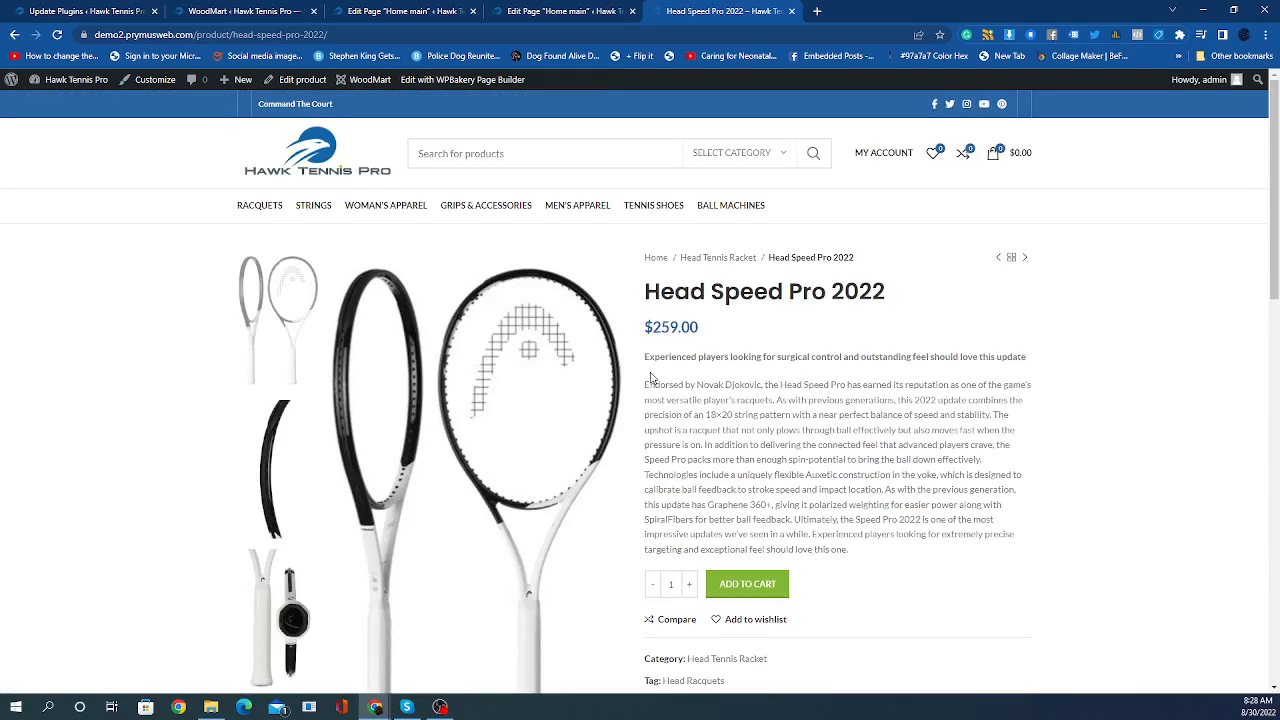
left_click(14, 36)
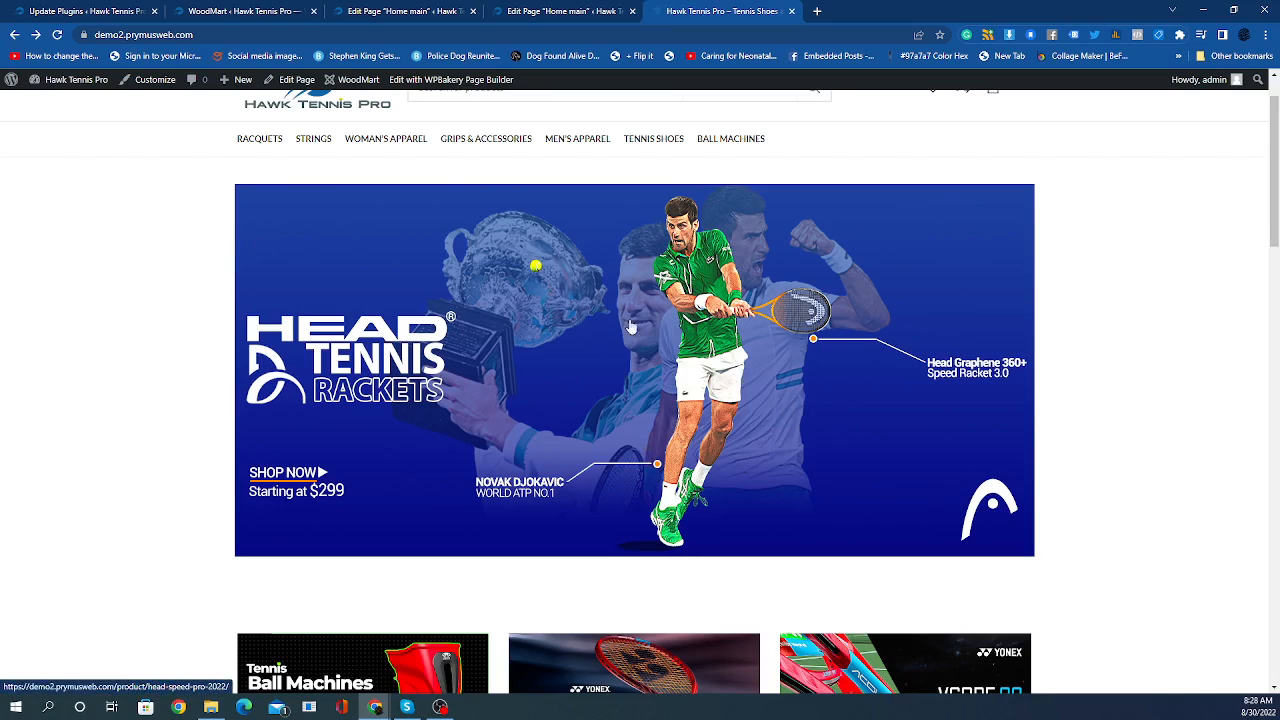
scroll(607, 333, "down", 2)
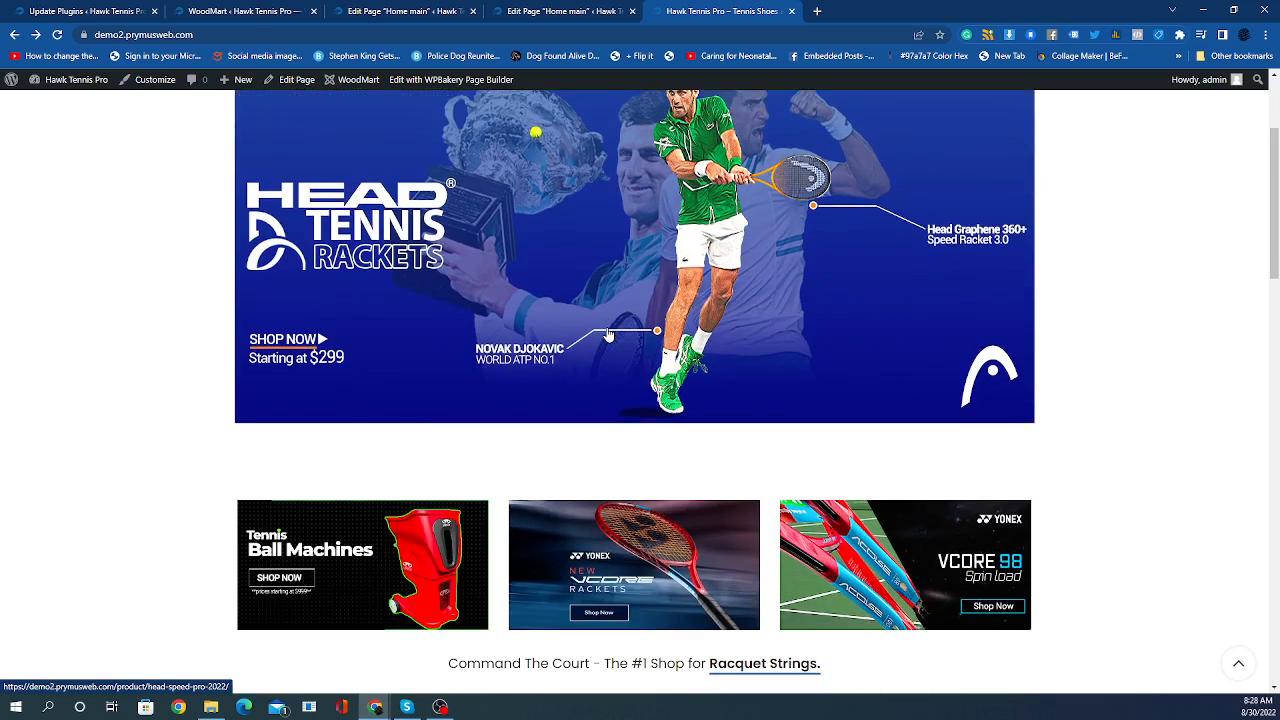
scroll(607, 333, "up", 1)
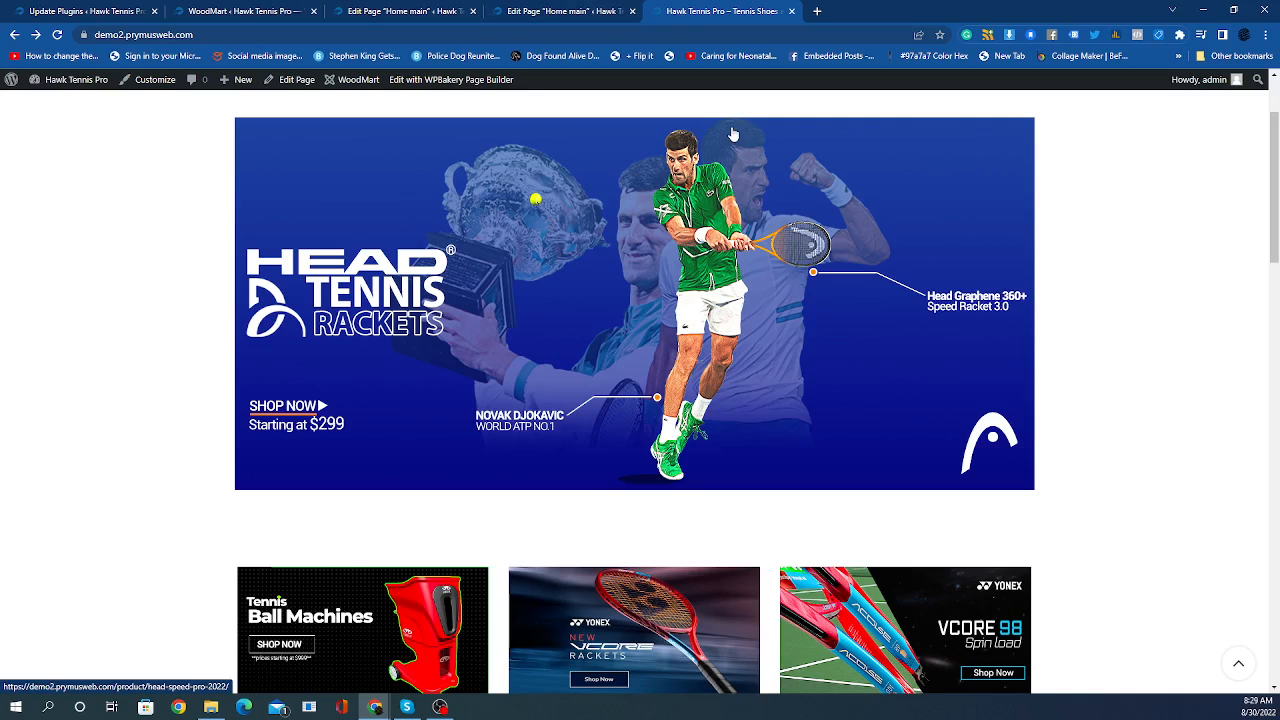
Open the Ball Machines category from its promotional banner, browse its products, and go back to the home page.
scroll(735, 140, "down", 3)
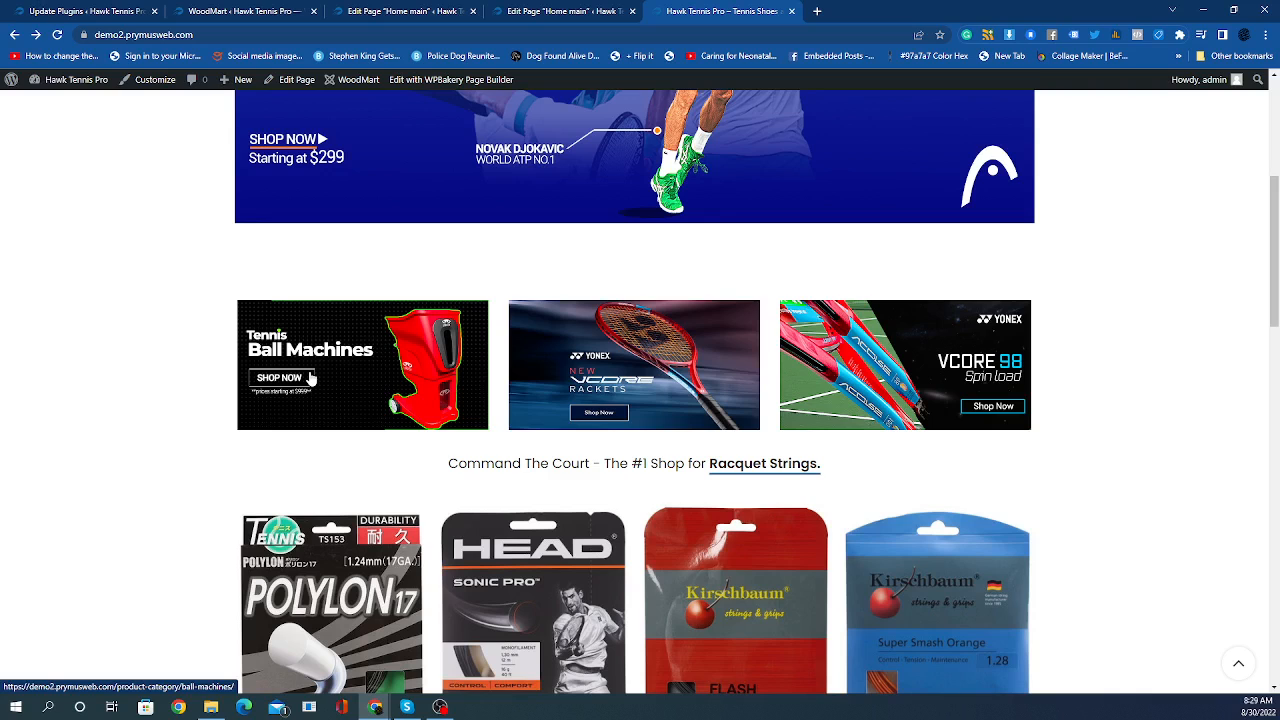
left_click(290, 425)
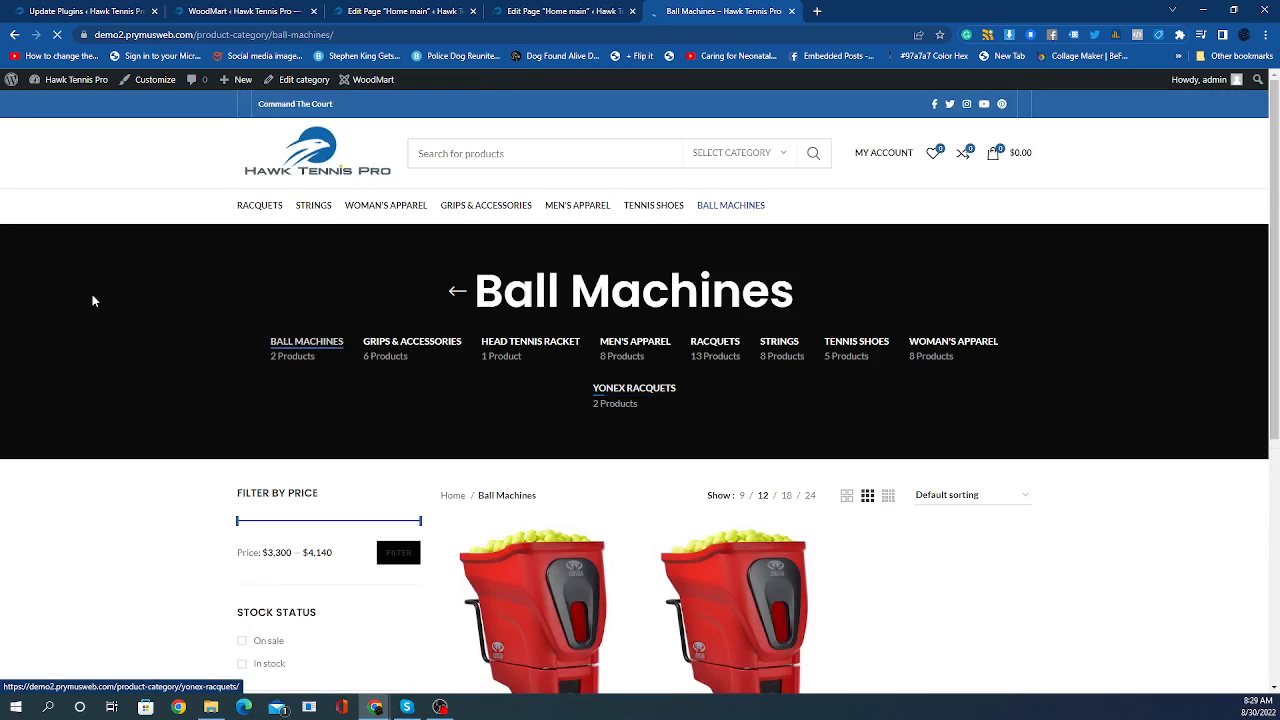
scroll(629, 508, "down", 4)
scroll(629, 501, "up", 4)
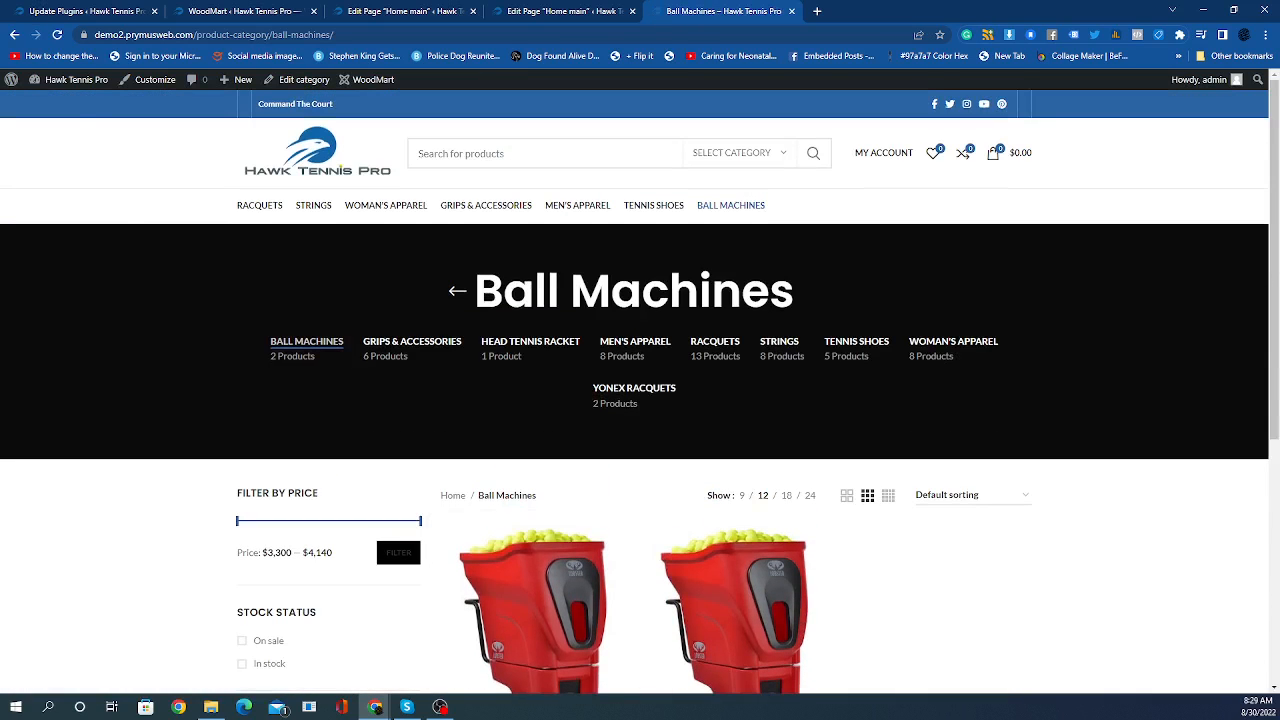
left_click(15, 34)
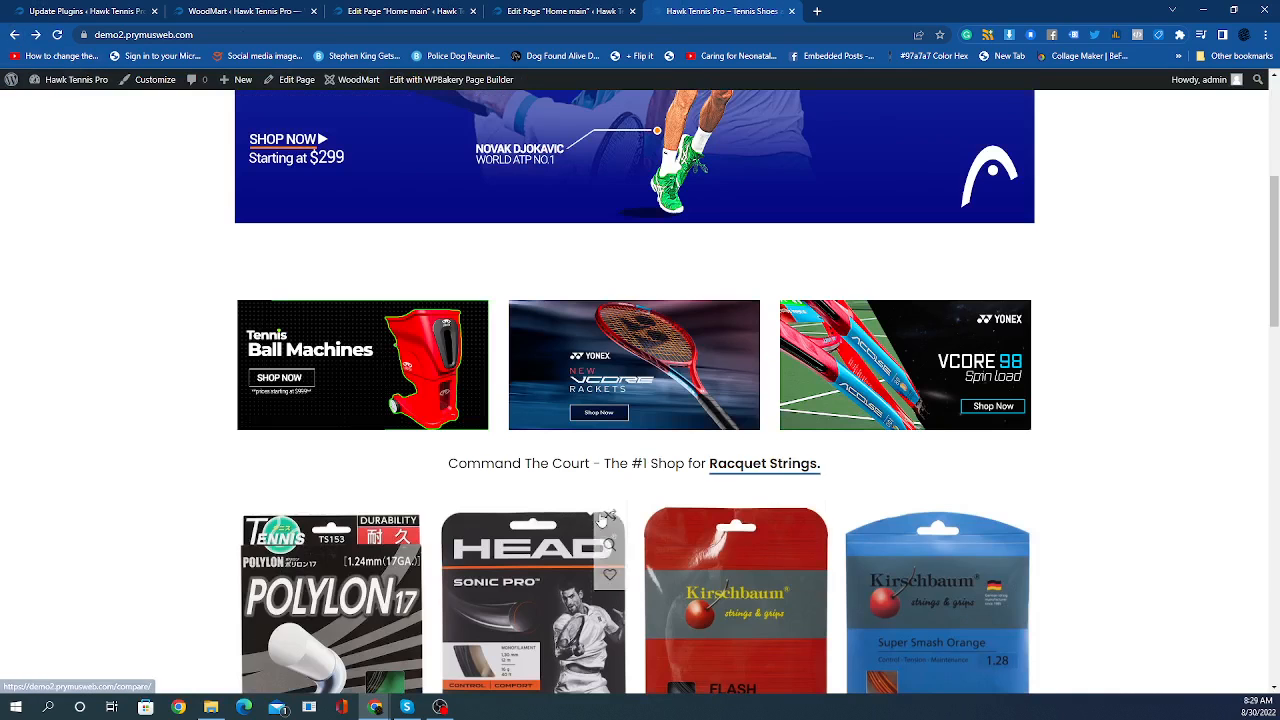
Examine the whole home page layout, from the header navigation and hero banner through the category banners and Grips products to the footer.
scroll(410, 285, "up", 3)
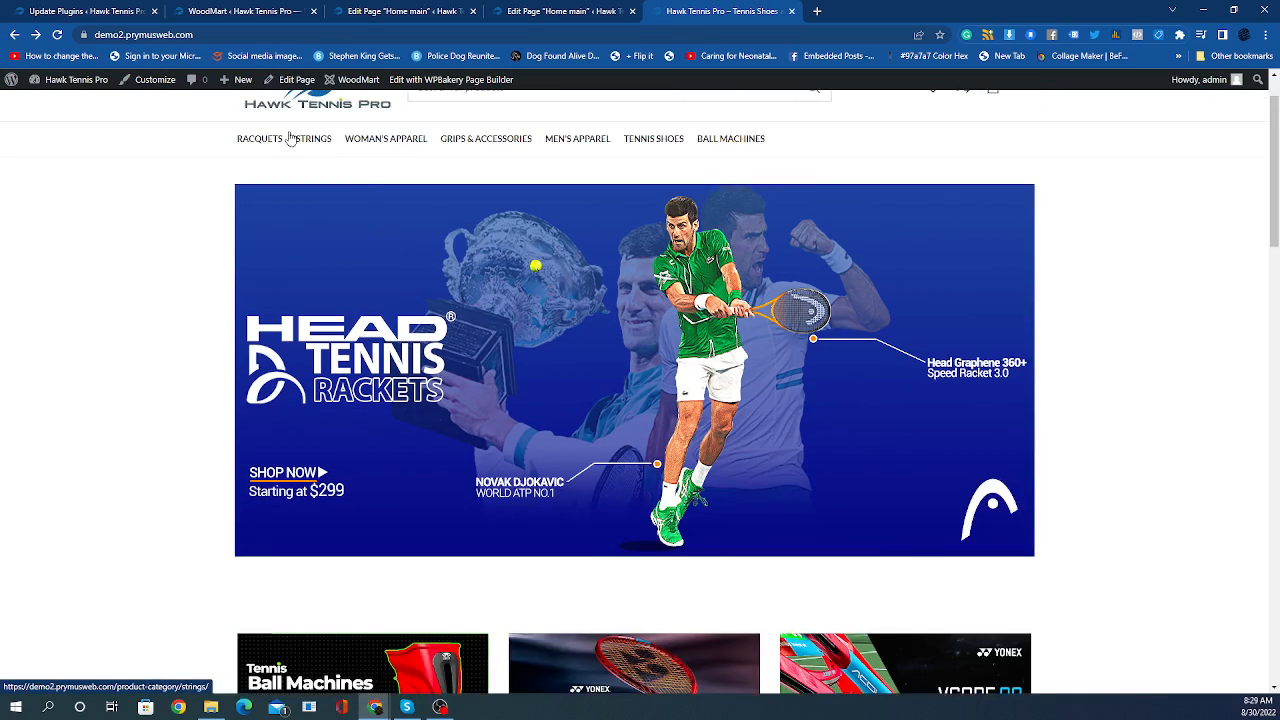
scroll(860, 270, "down", 5)
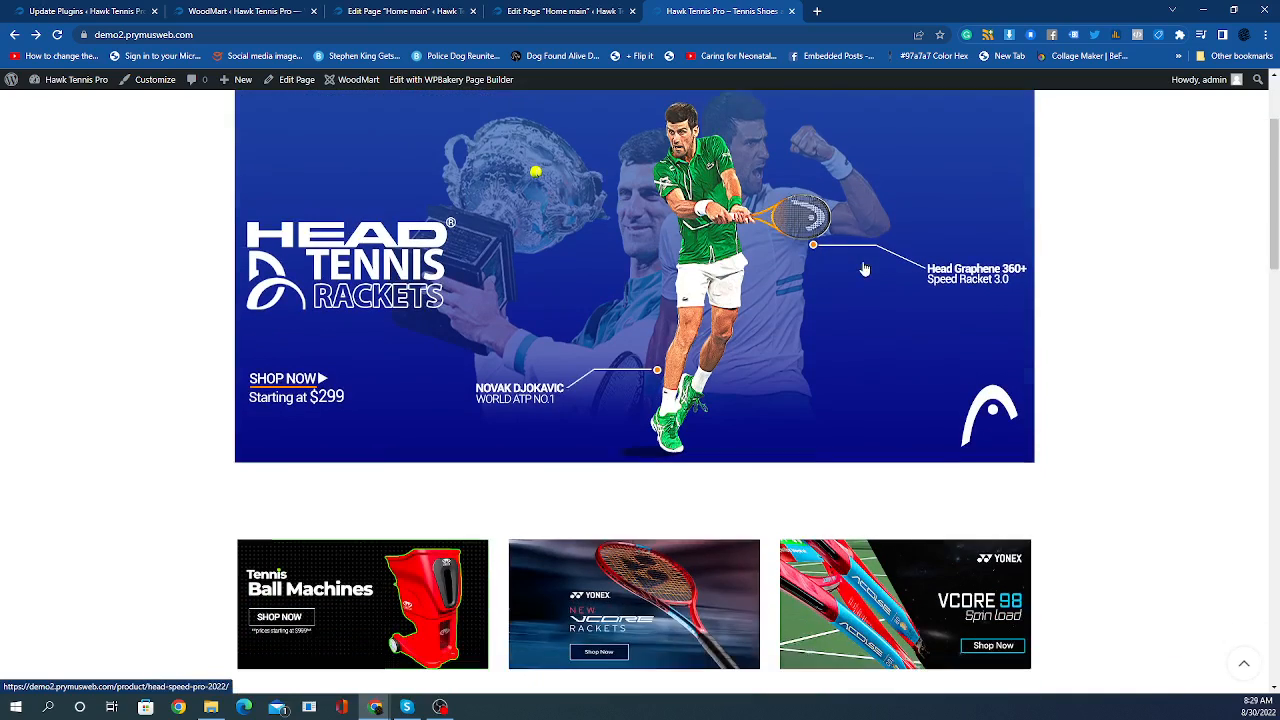
scroll(856, 274, "down", 4)
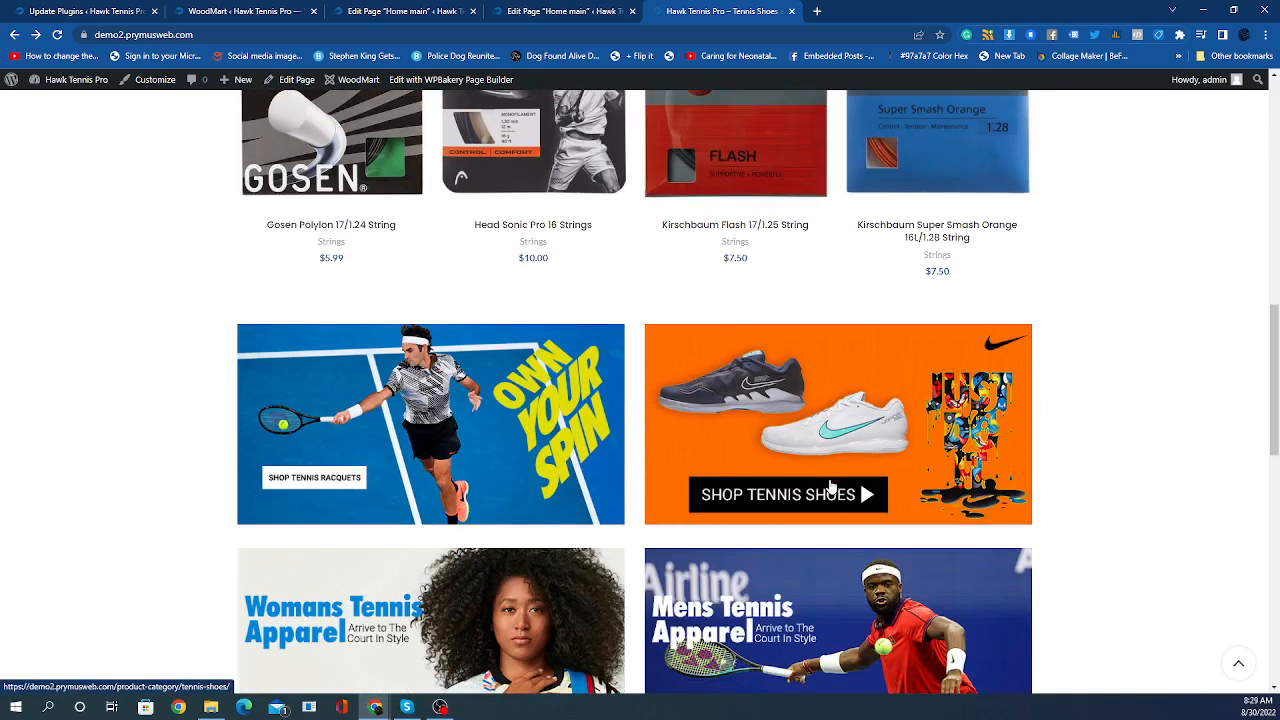
scroll(829, 491, "down", 1)
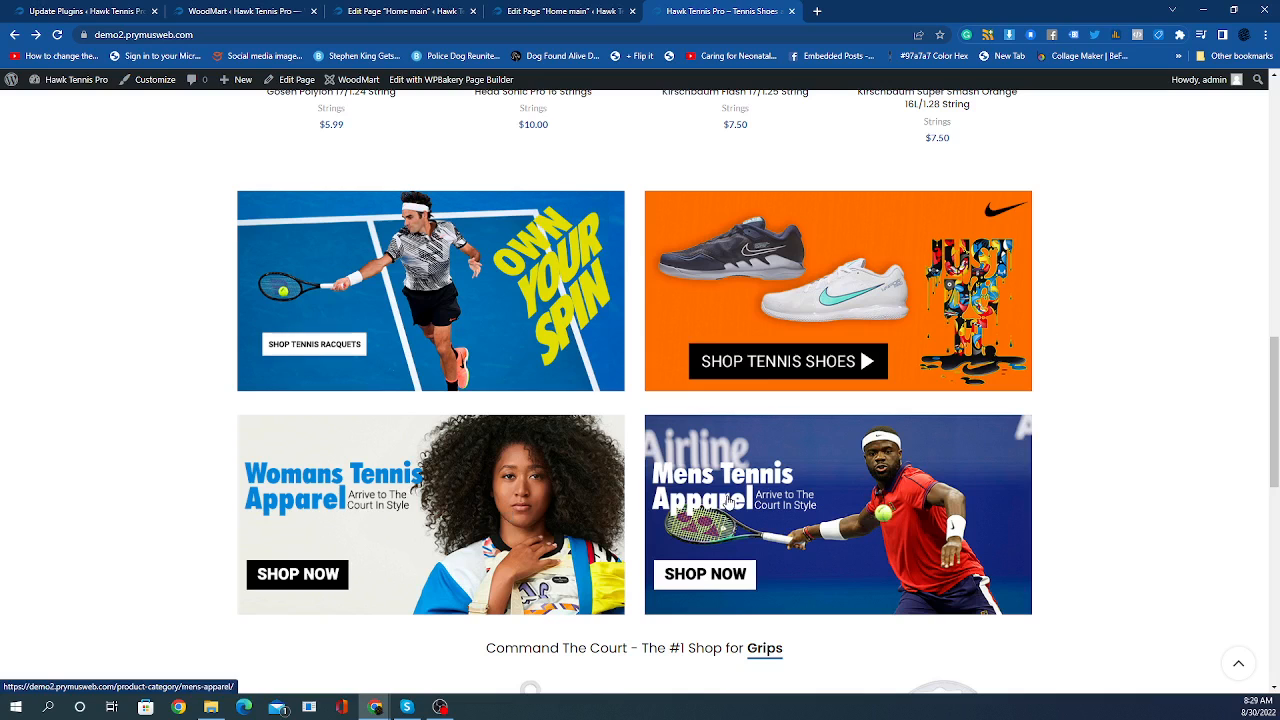
scroll(727, 503, "down", 2)
scroll(729, 502, "down", 2)
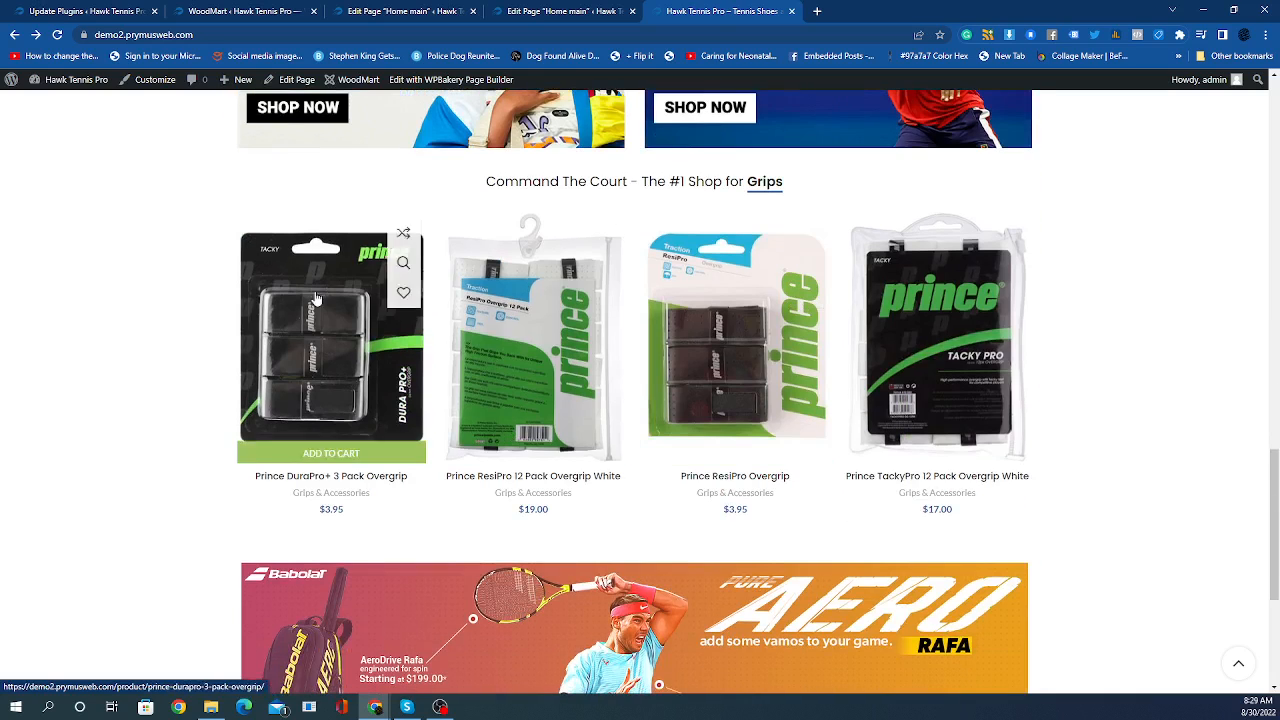
scroll(636, 350, "down", 2)
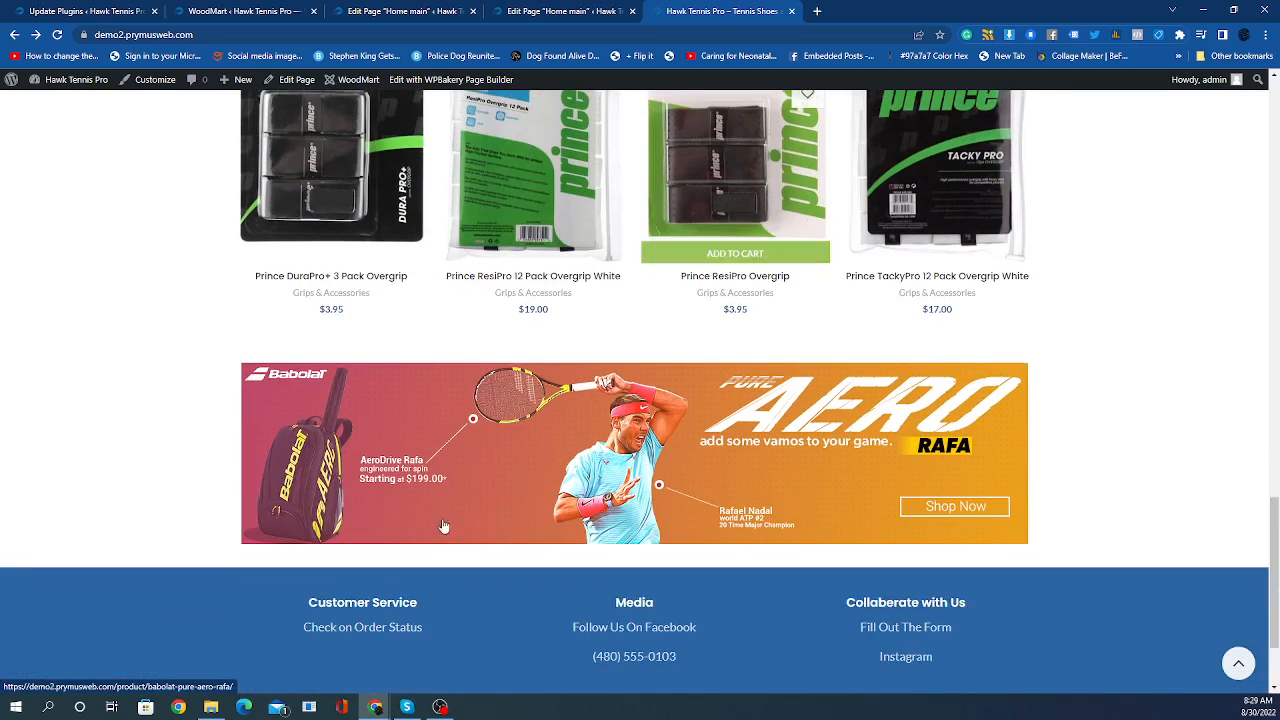
scroll(890, 441, "up", 15)
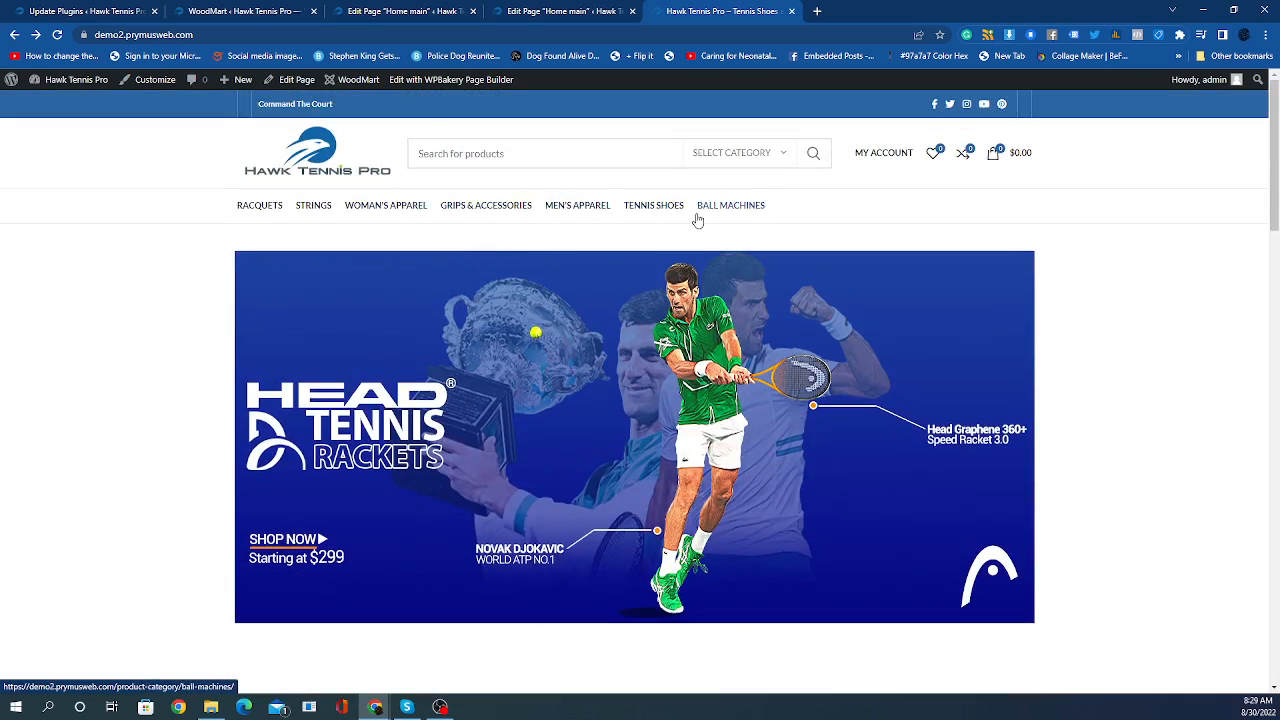
scroll(686, 278, "down", 12)
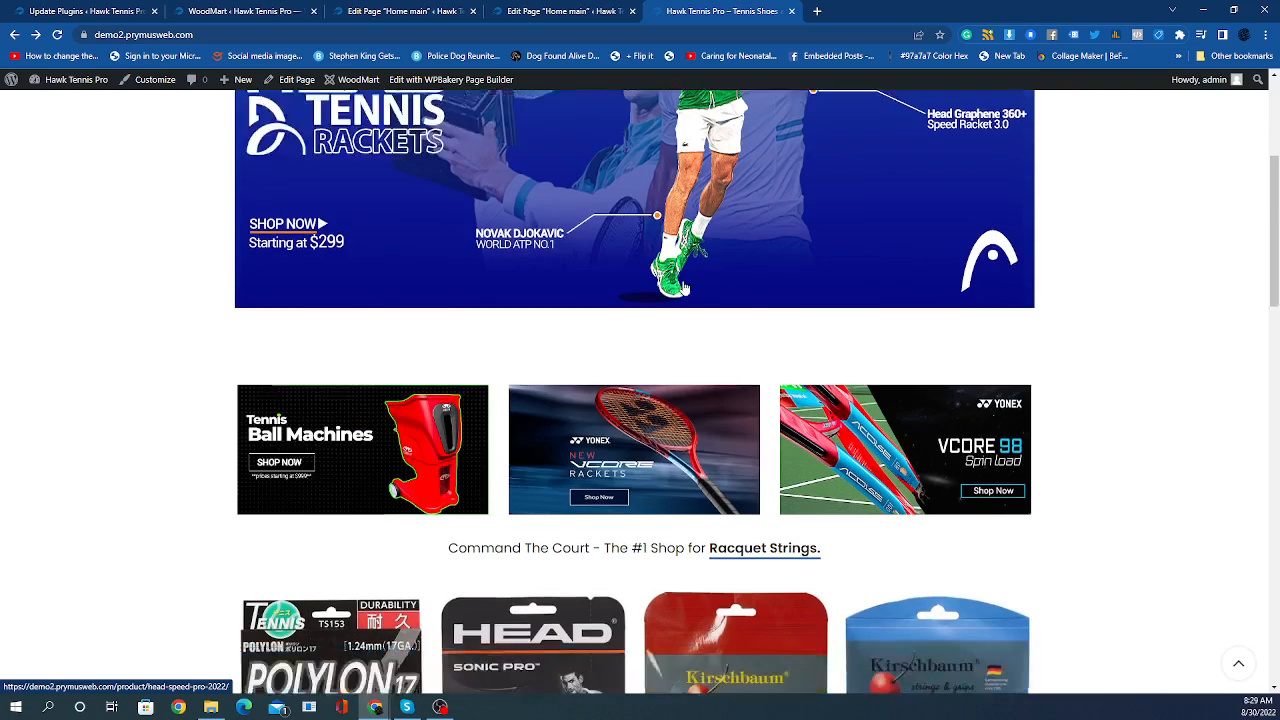
scroll(684, 288, "down", 5)
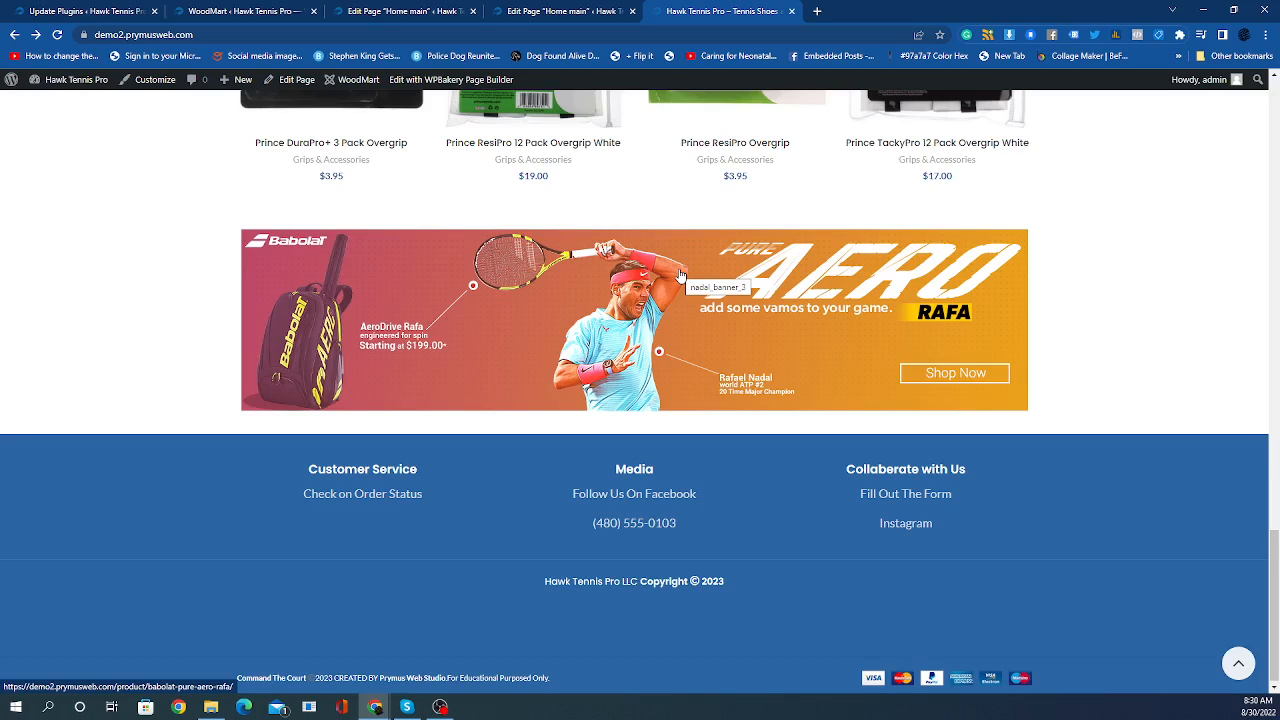
scroll(757, 300, "up", 10)
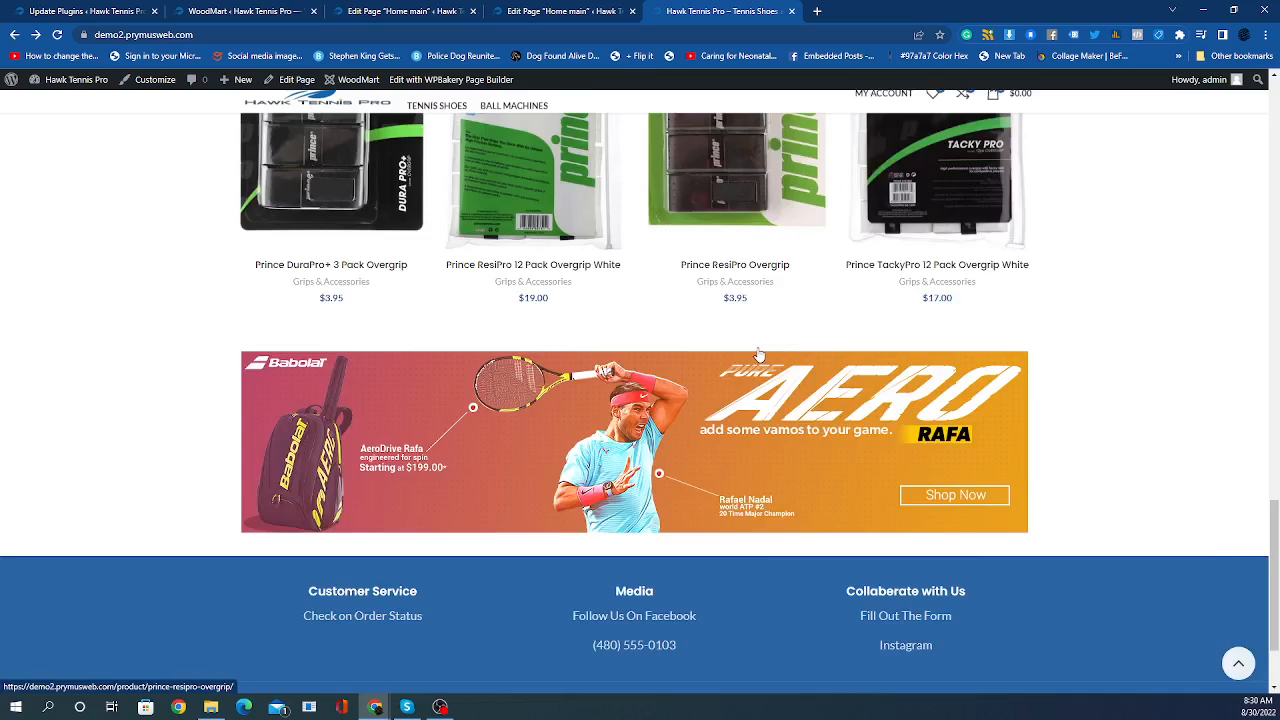
Review the home page's hero banner, category banners, Racquet Strings and Grips products, and the Babolat Pure Aero banner.
scroll(757, 370, "up", 6)
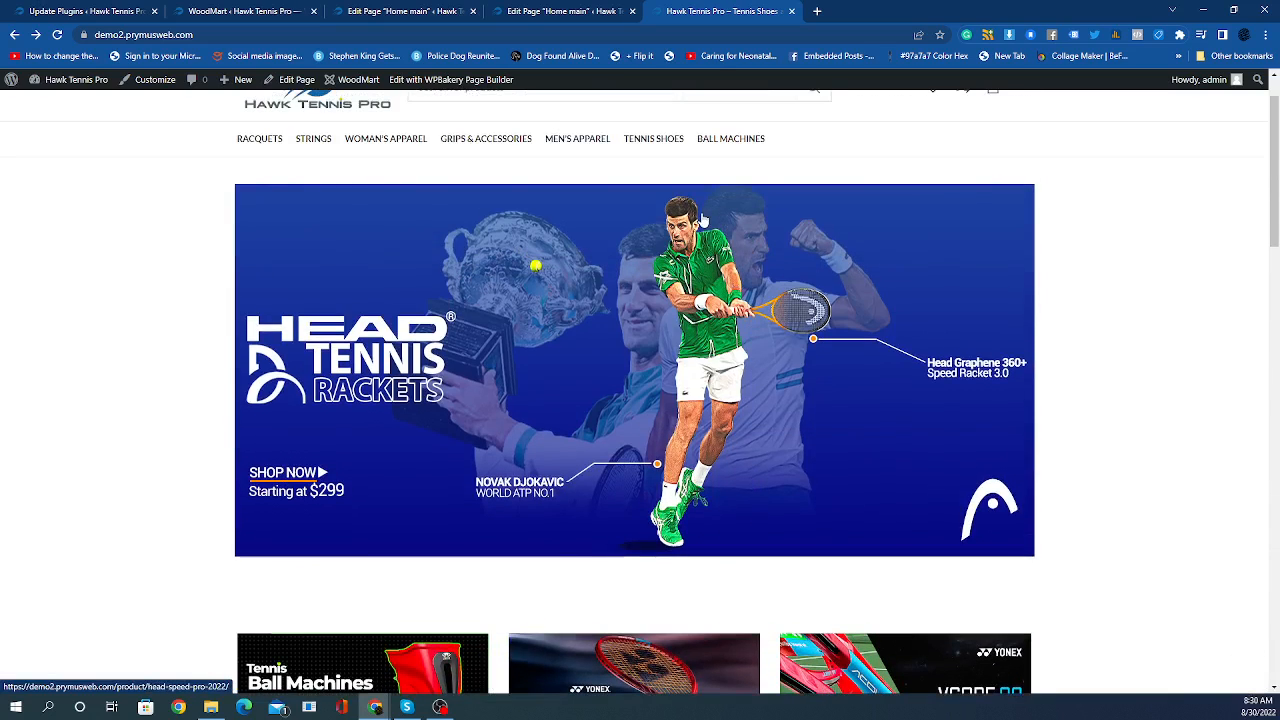
scroll(703, 220, "down", 8)
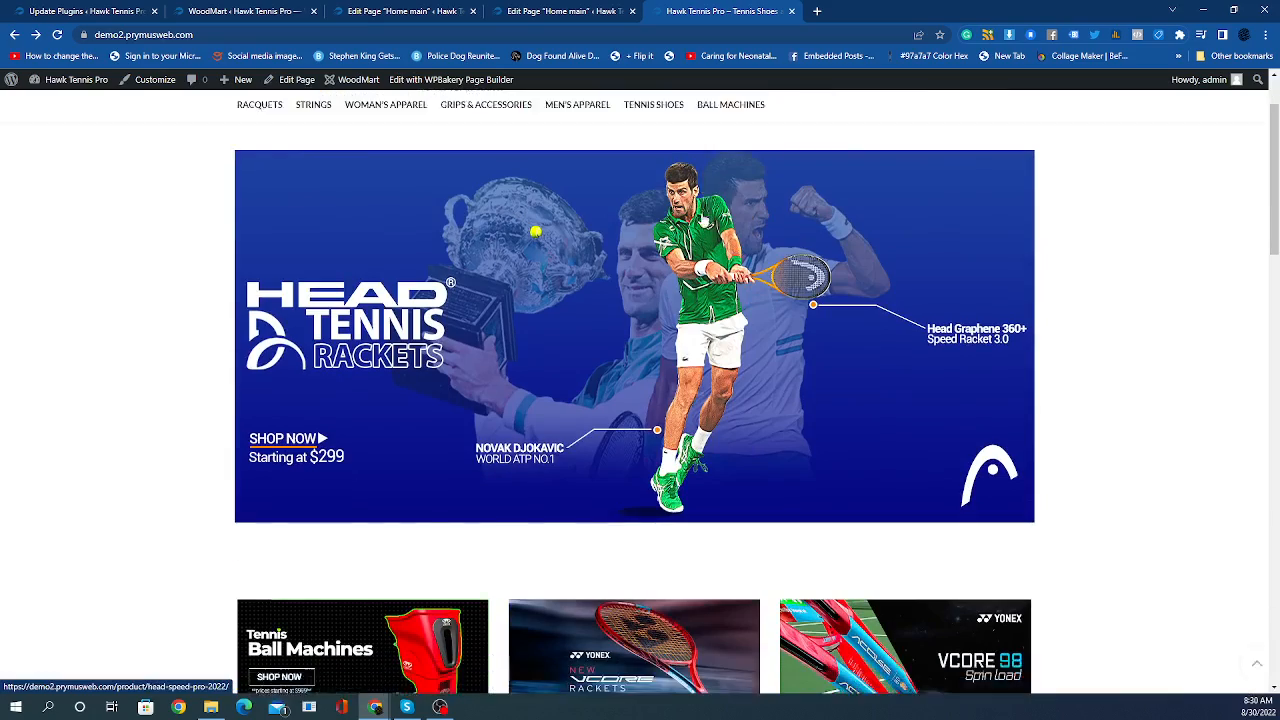
scroll(703, 220, "down", 6)
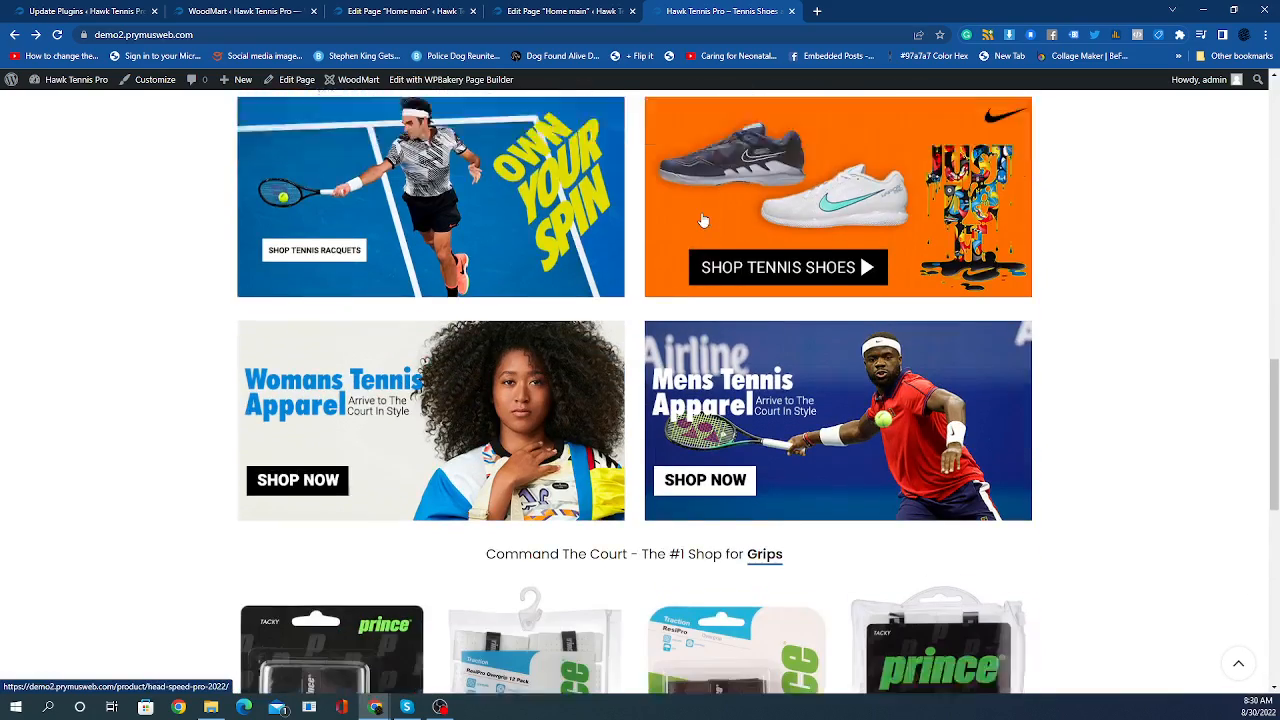
scroll(683, 346, "up", 5)
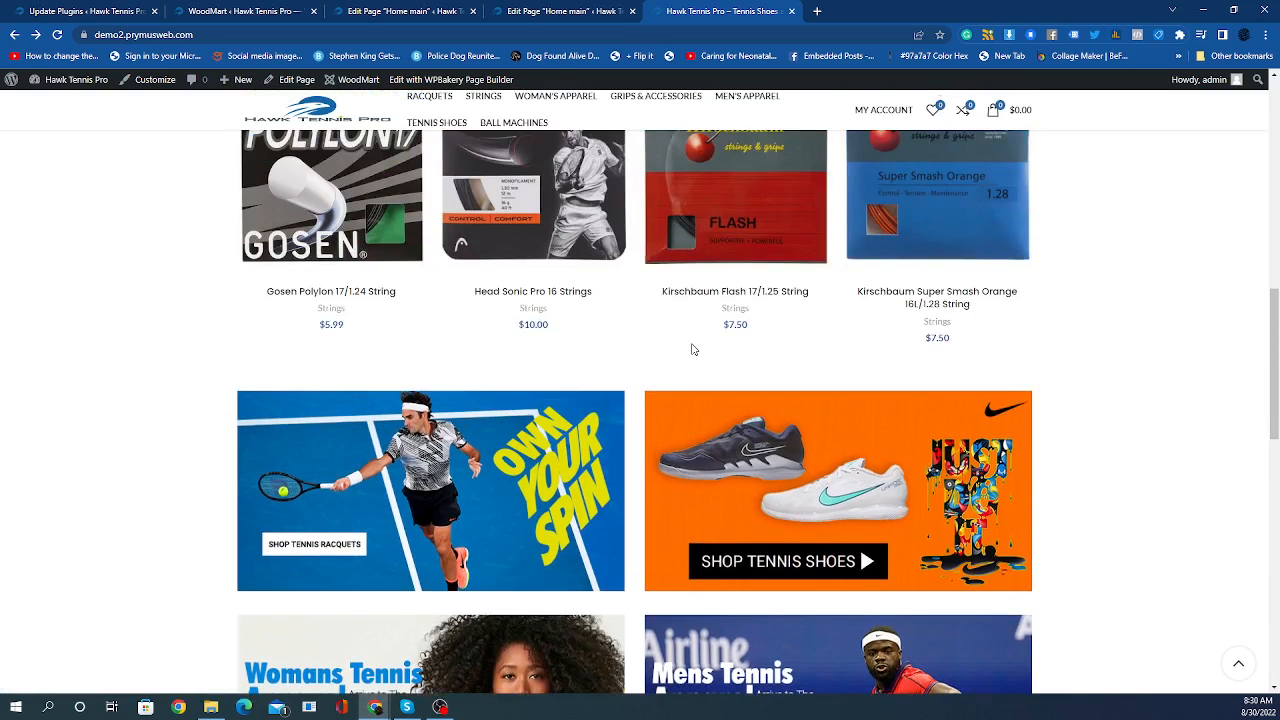
scroll(693, 349, "down", 6)
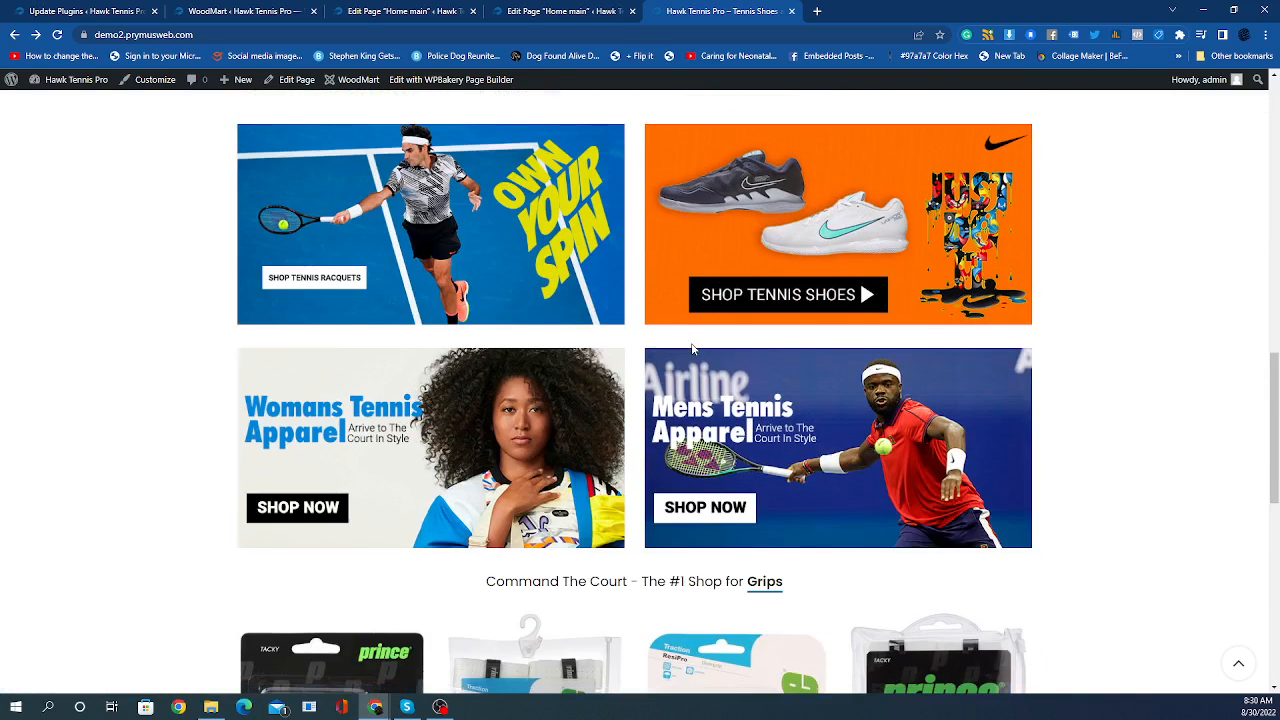
scroll(693, 349, "down", 3)
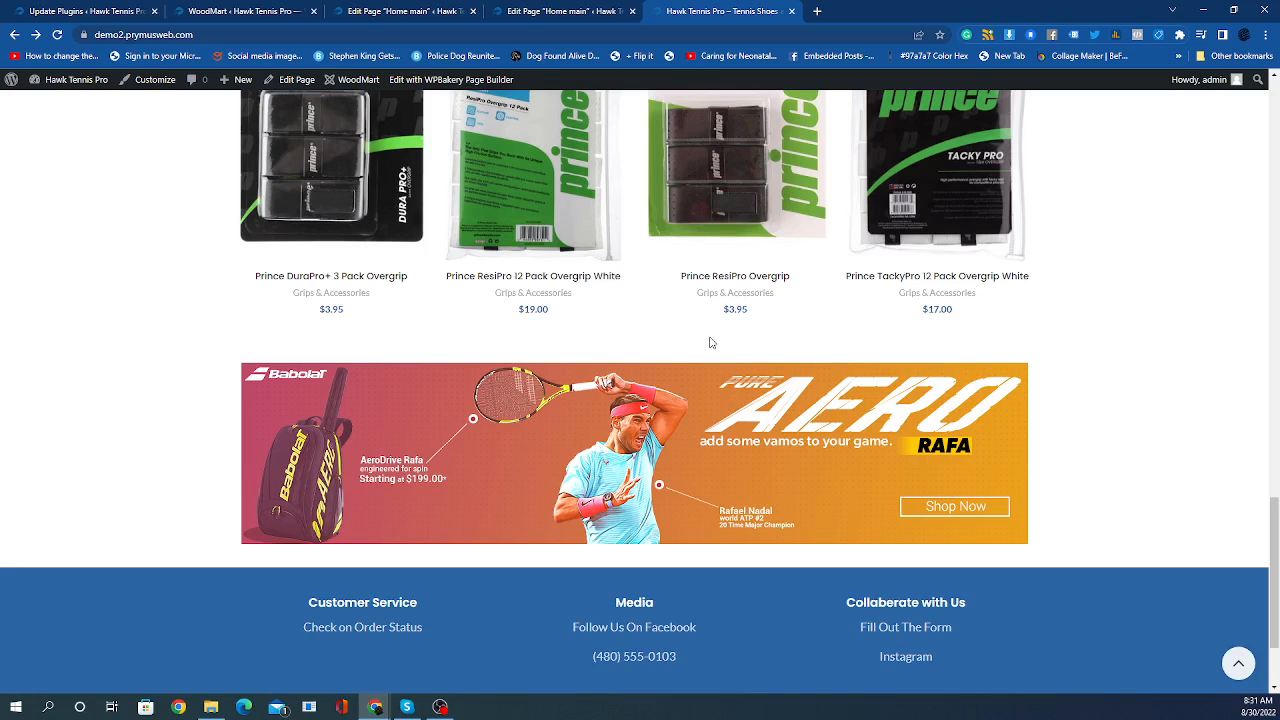
scroll(735, 345, "up", 15)
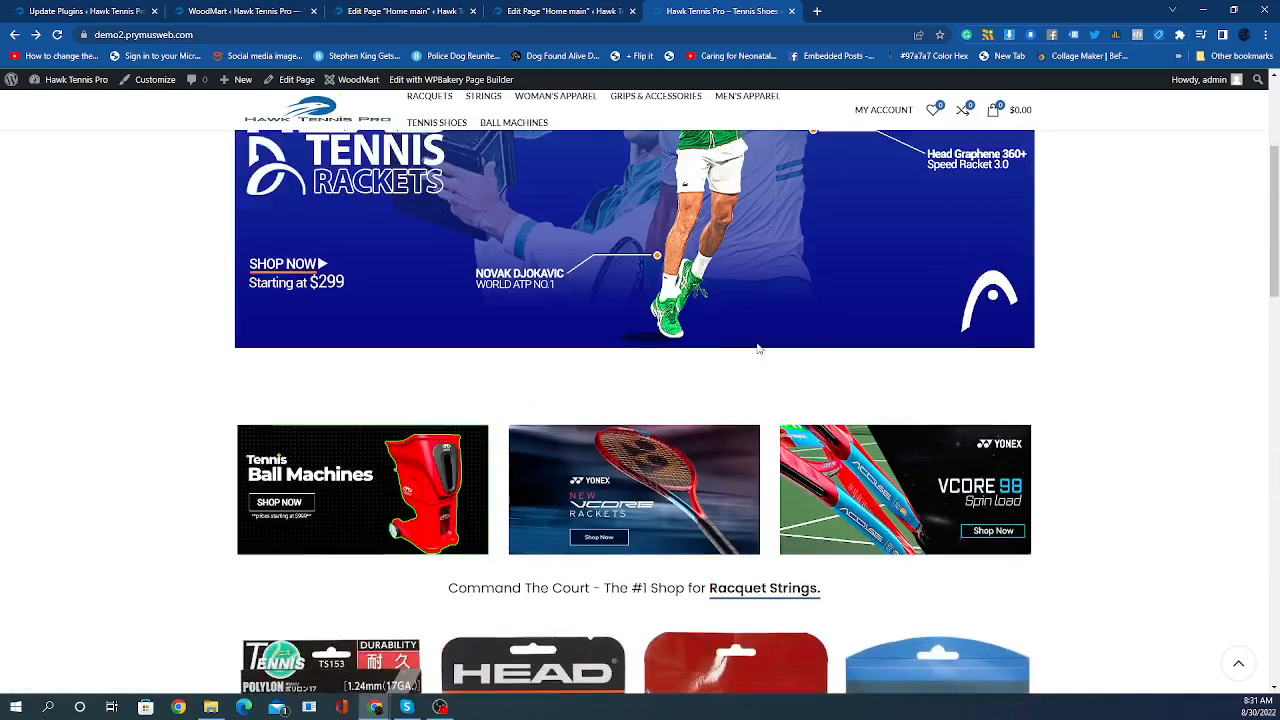
scroll(758, 349, "up", 5)
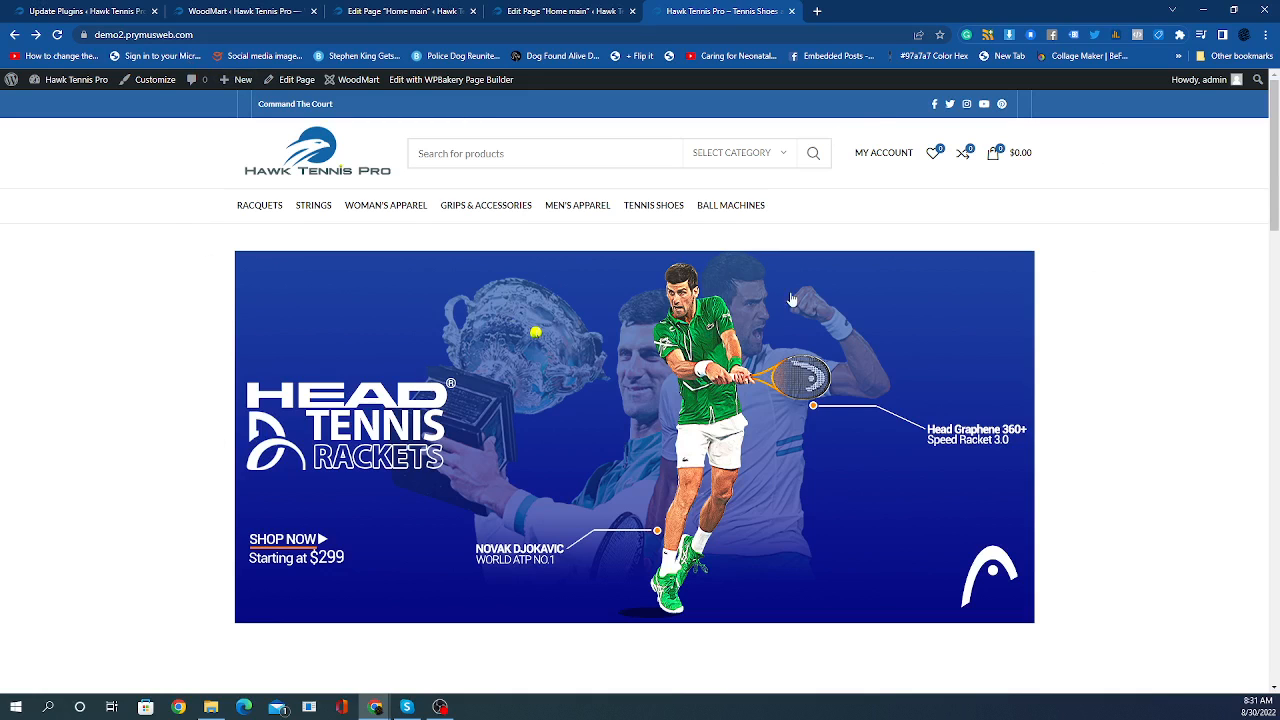
Examine the home page's section order from the hero banner down to the three-column footer and copyright line.
scroll(1114, 431, "down", 2)
scroll(1118, 433, "down", 7)
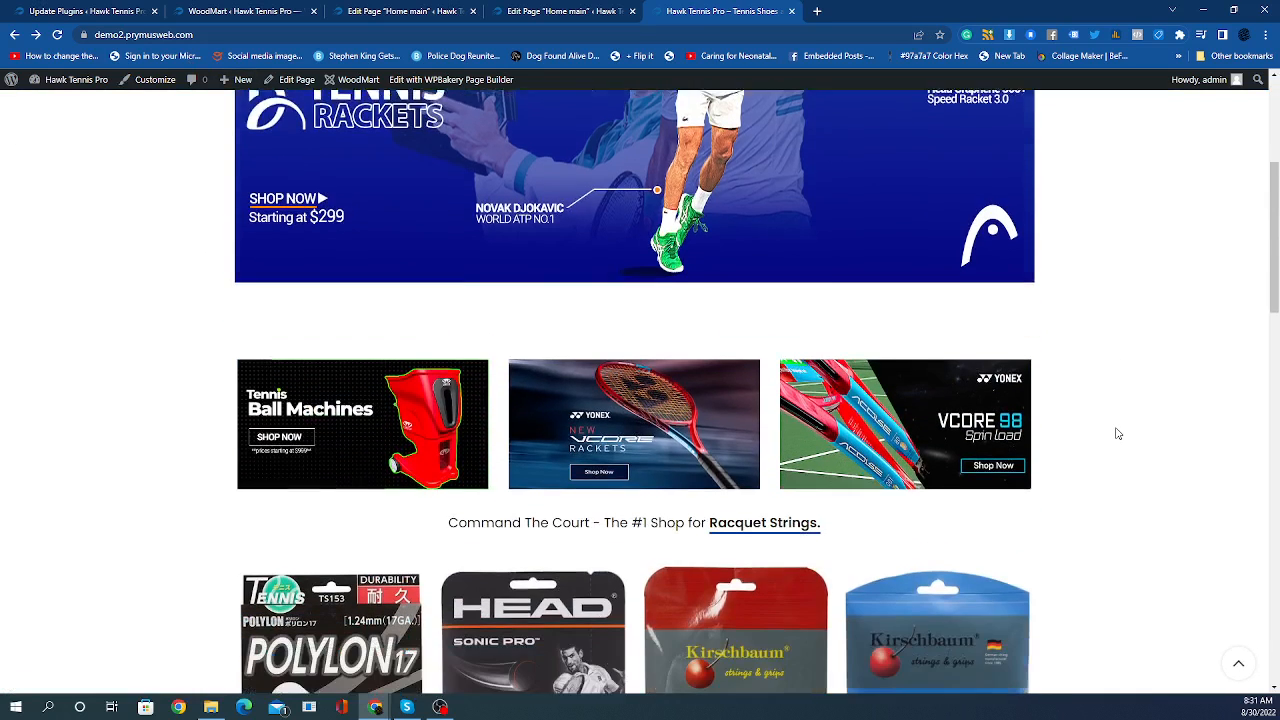
scroll(1118, 433, "down", 5)
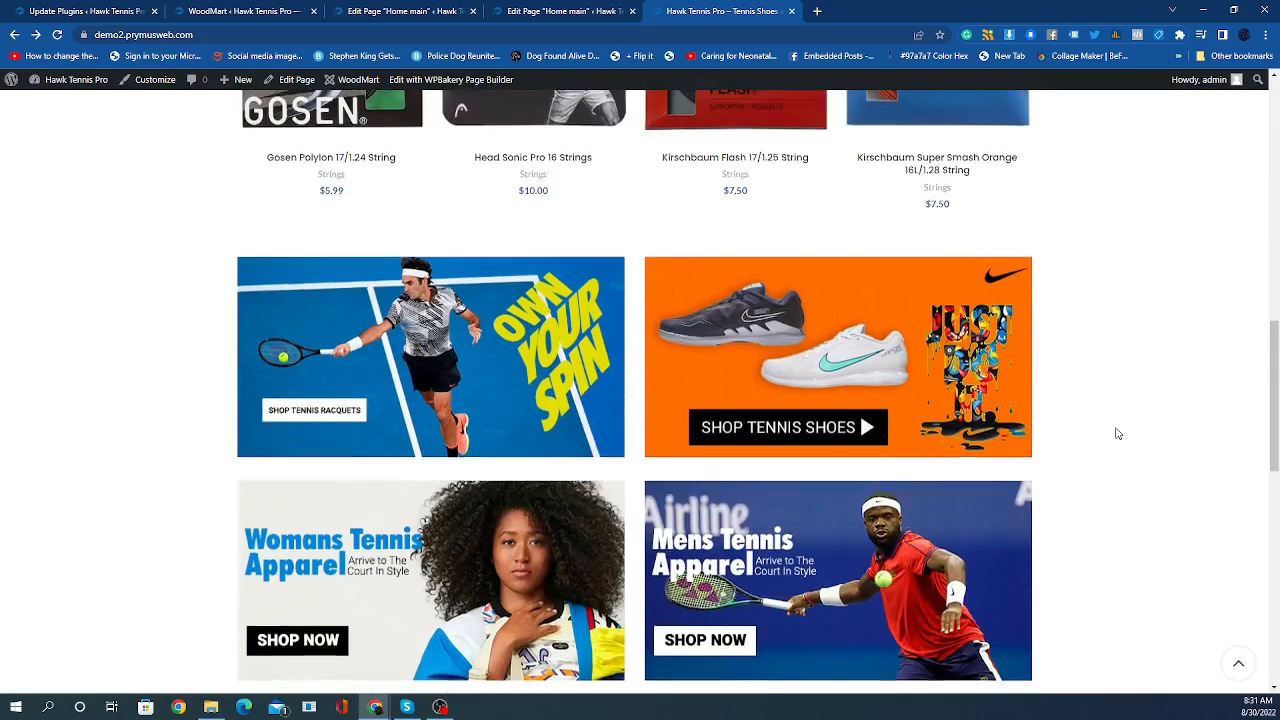
scroll(1118, 433, "down", 5)
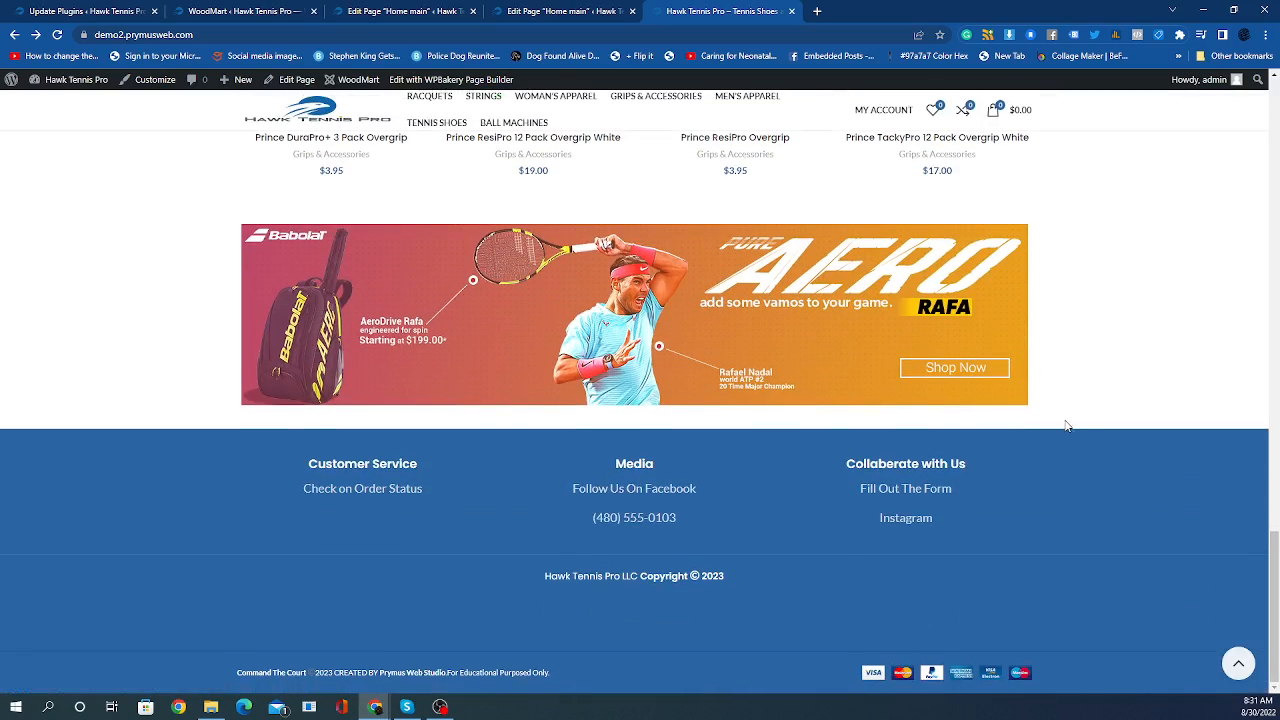
scroll(1060, 450, "up", 5)
scroll(1065, 453, "up", 6)
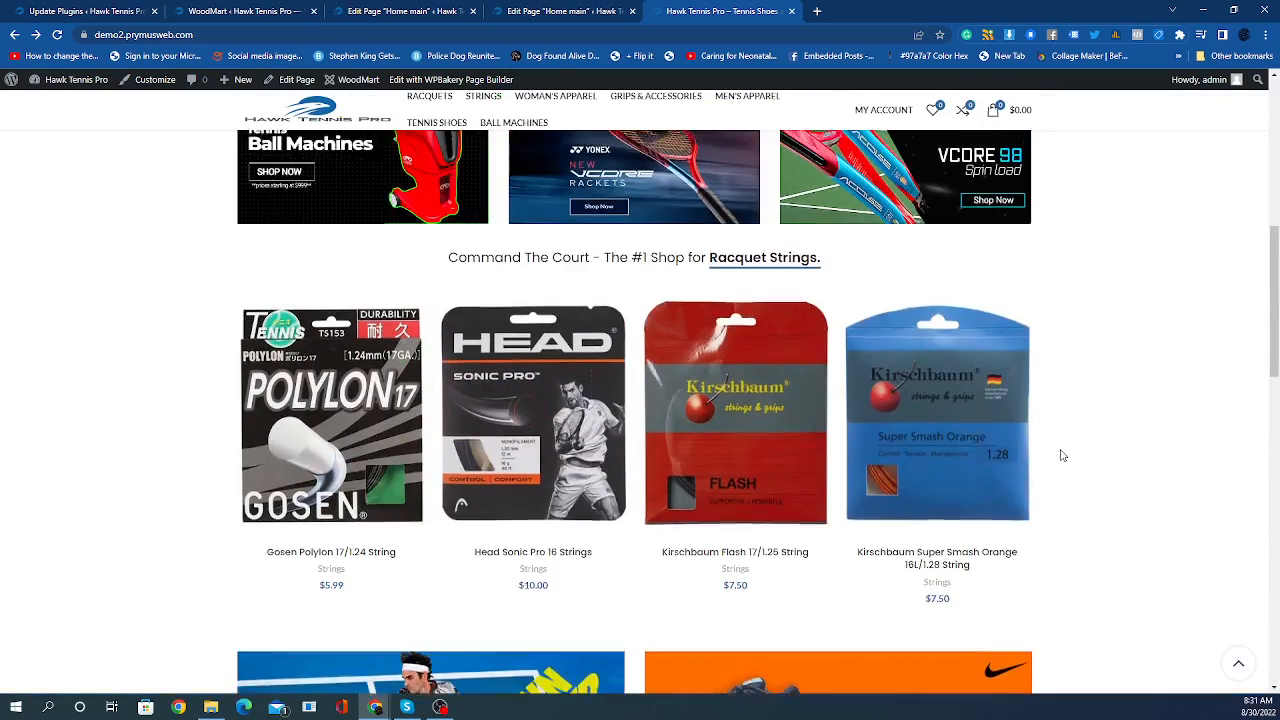
scroll(1063, 455, "up", 2)
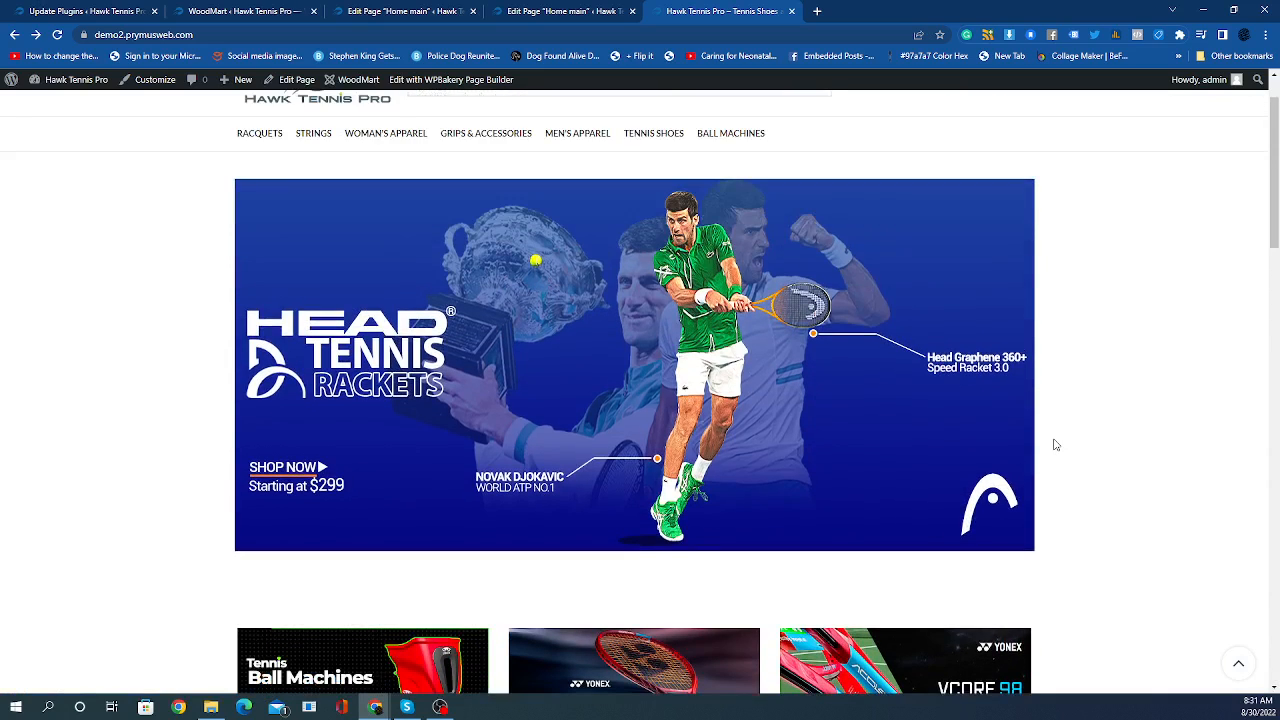
scroll(1049, 447, "down", 10)
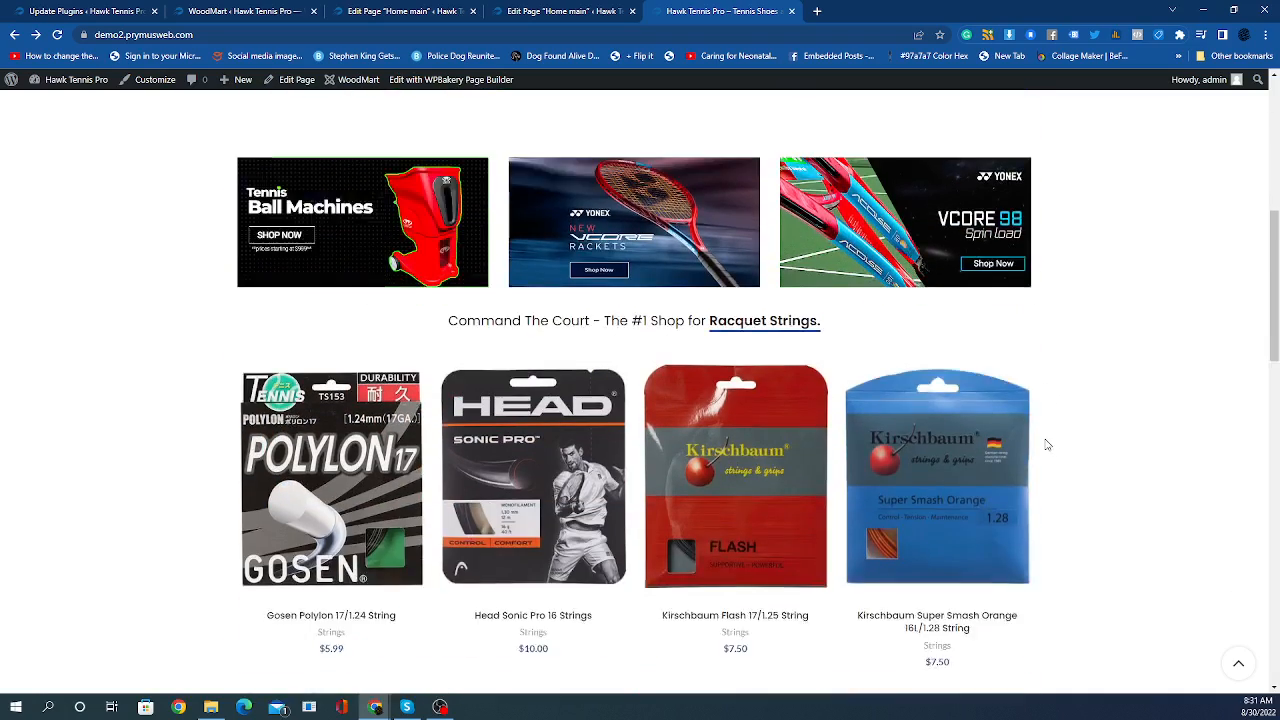
scroll(1047, 444, "down", 8)
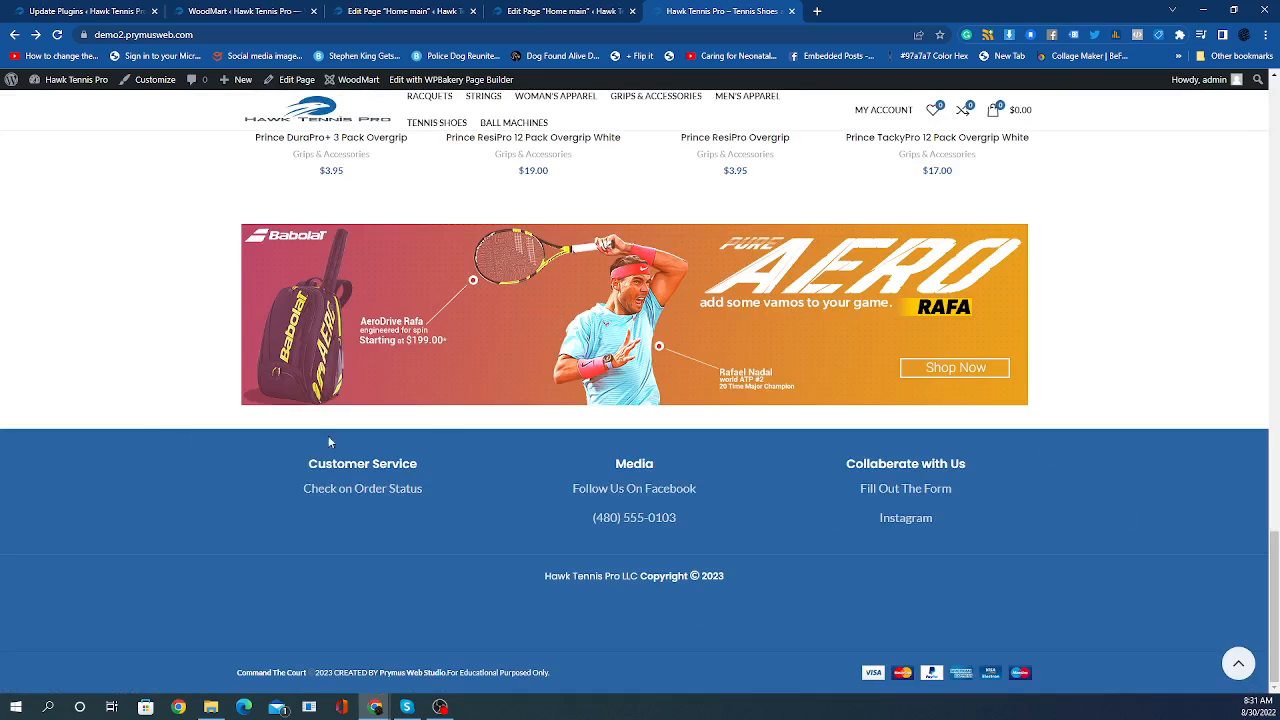
Open the Home main page for editing, inspect its footer rows in WPBakery Page Builder, and check the available elements.
mouse_move(360, 81)
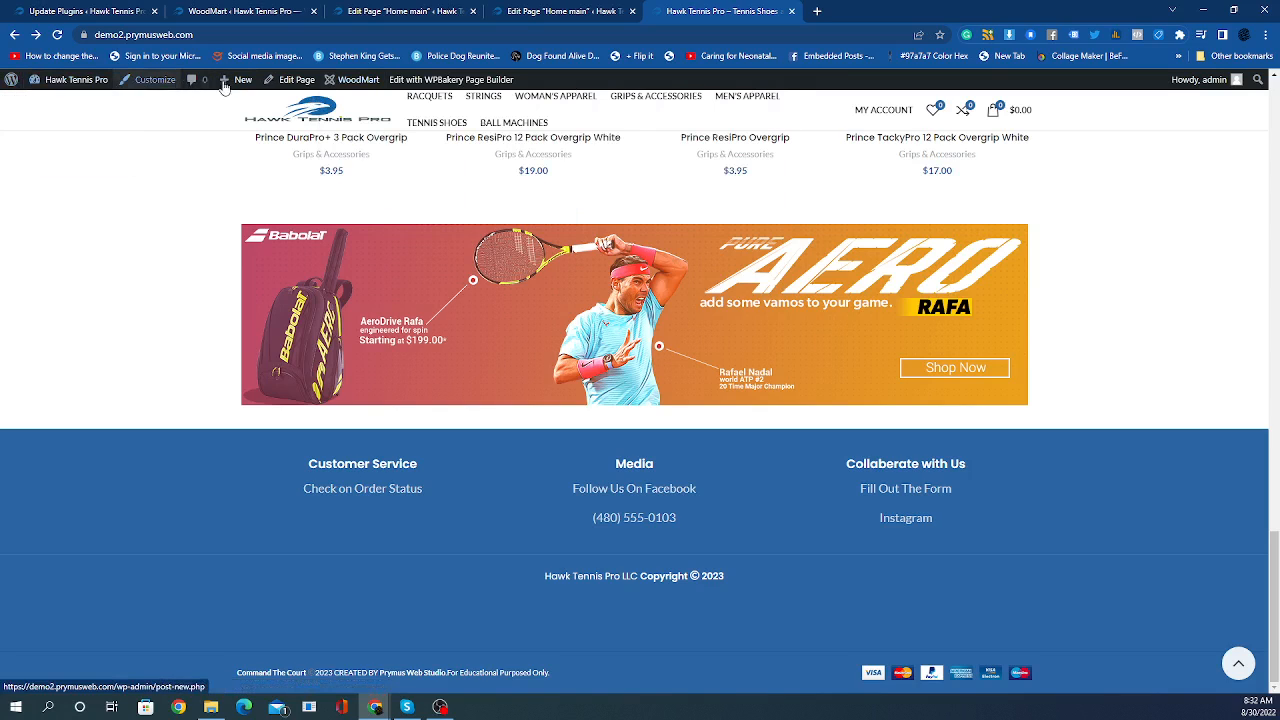
left_click(305, 87)
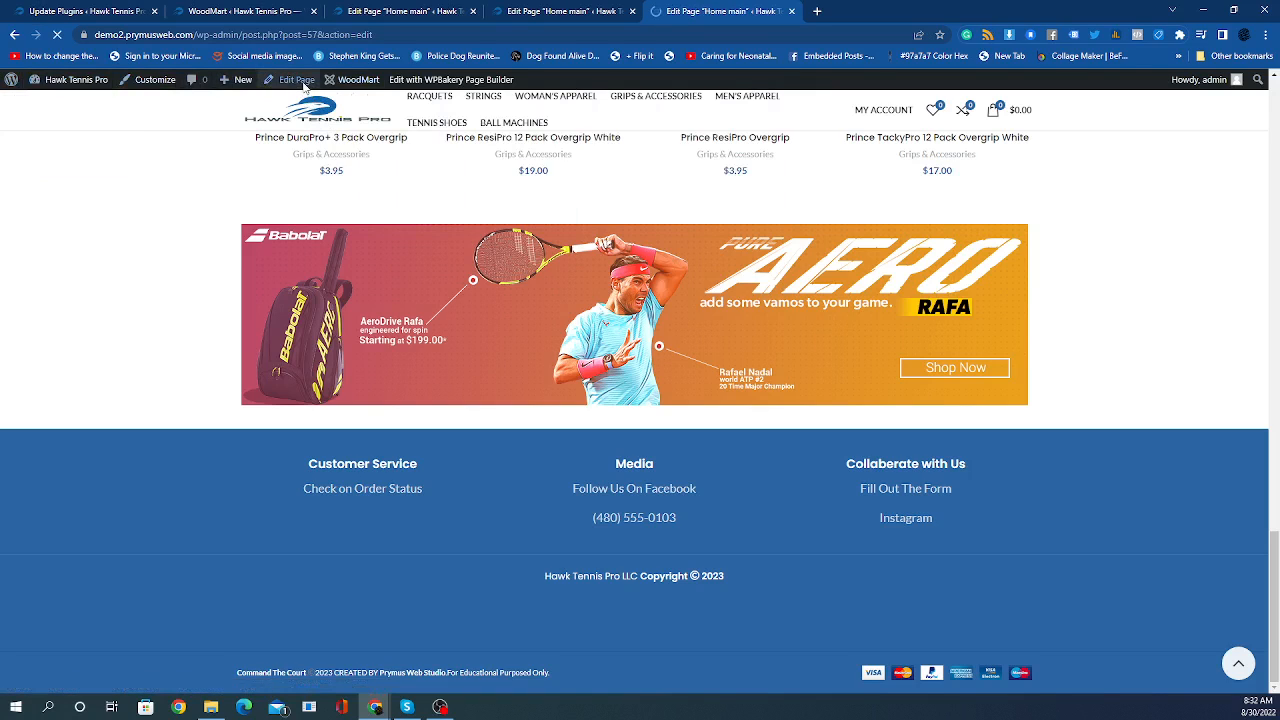
mouse_move(303, 87)
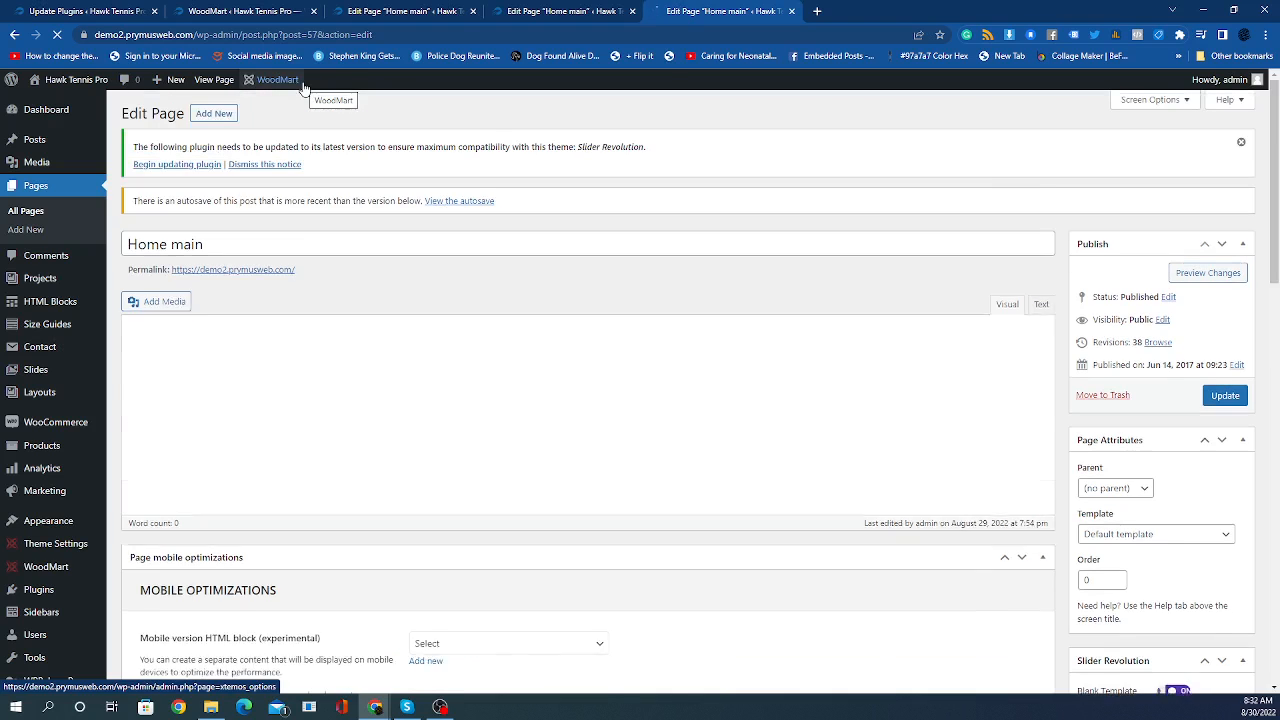
scroll(305, 93, "down", 15)
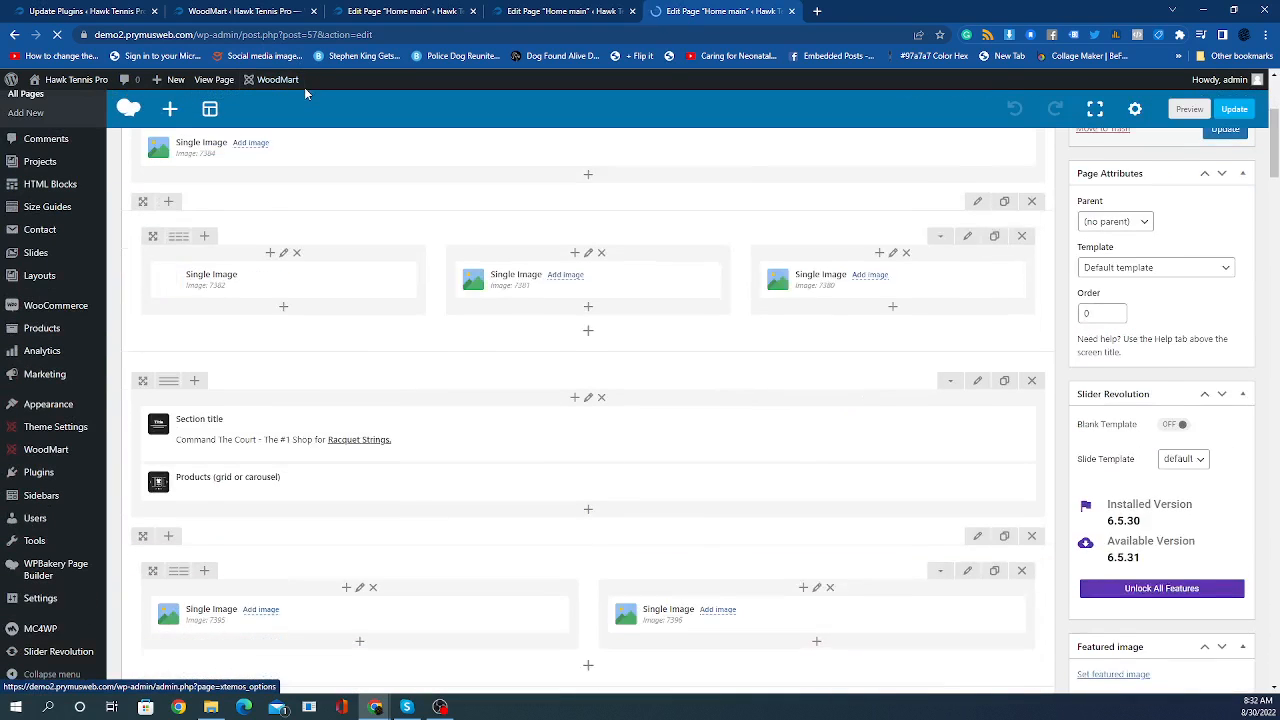
scroll(340, 300, "down", 3)
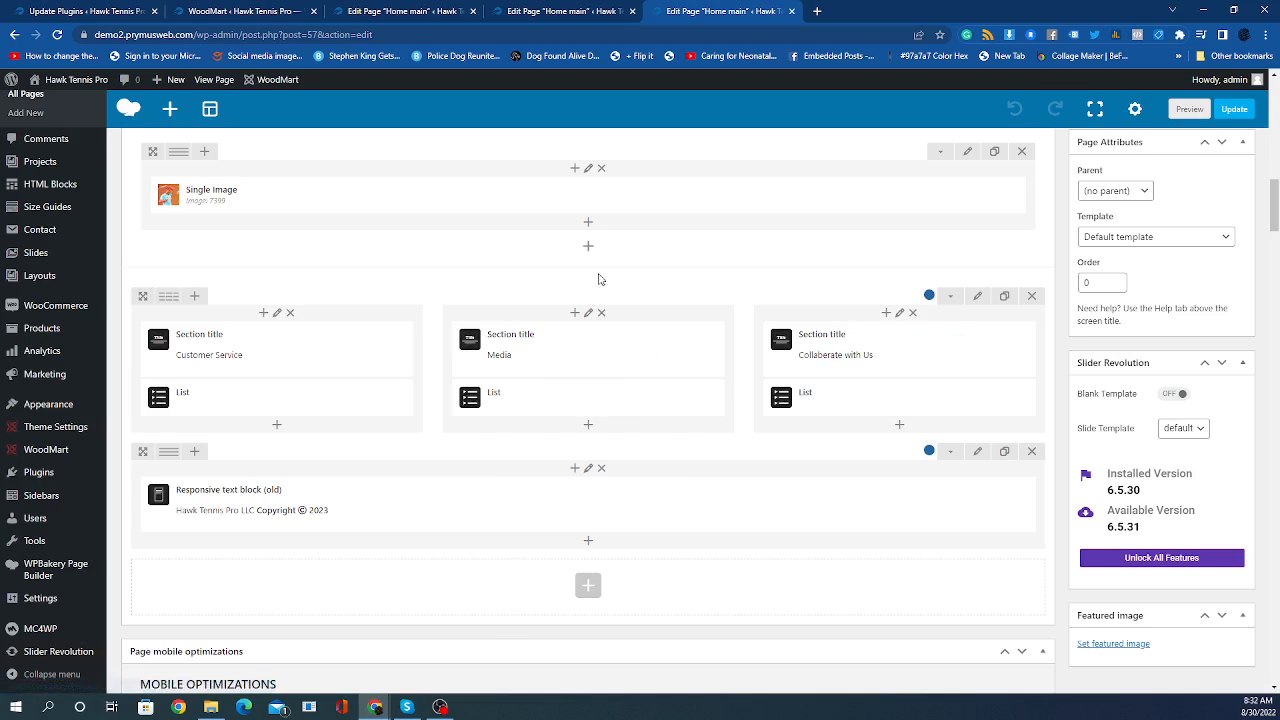
left_click(588, 588)
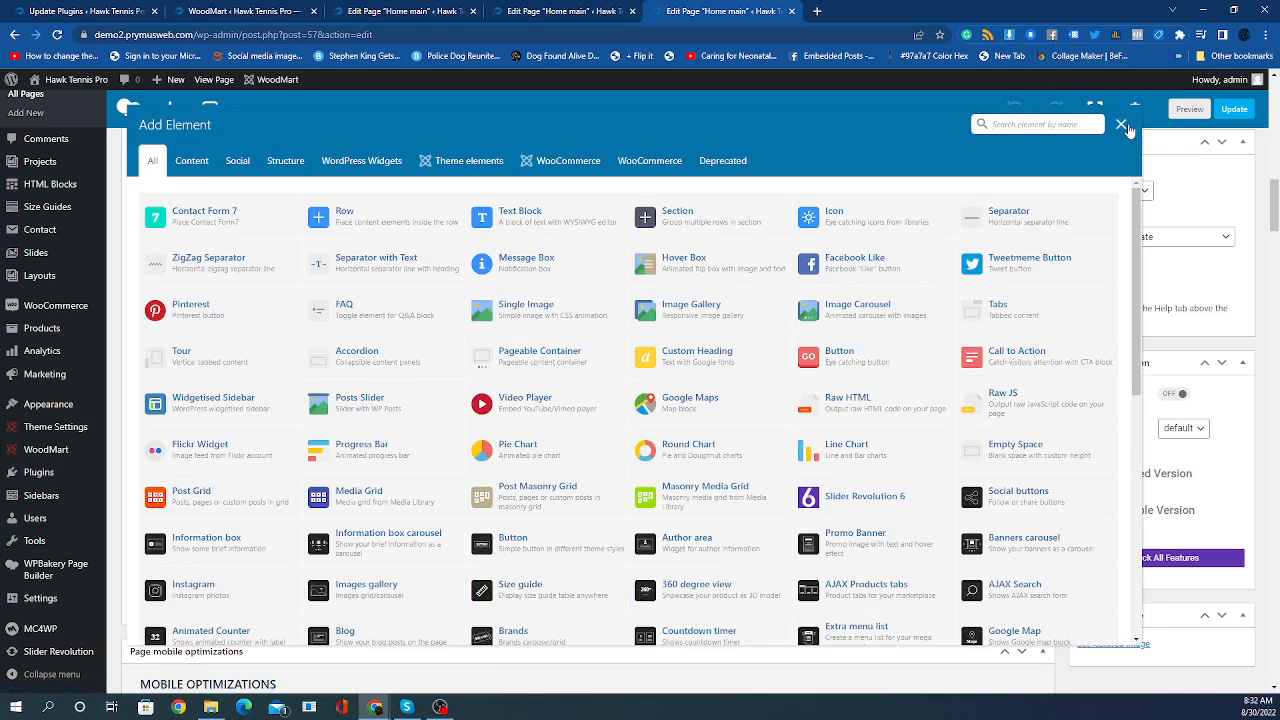
left_click(1121, 125)
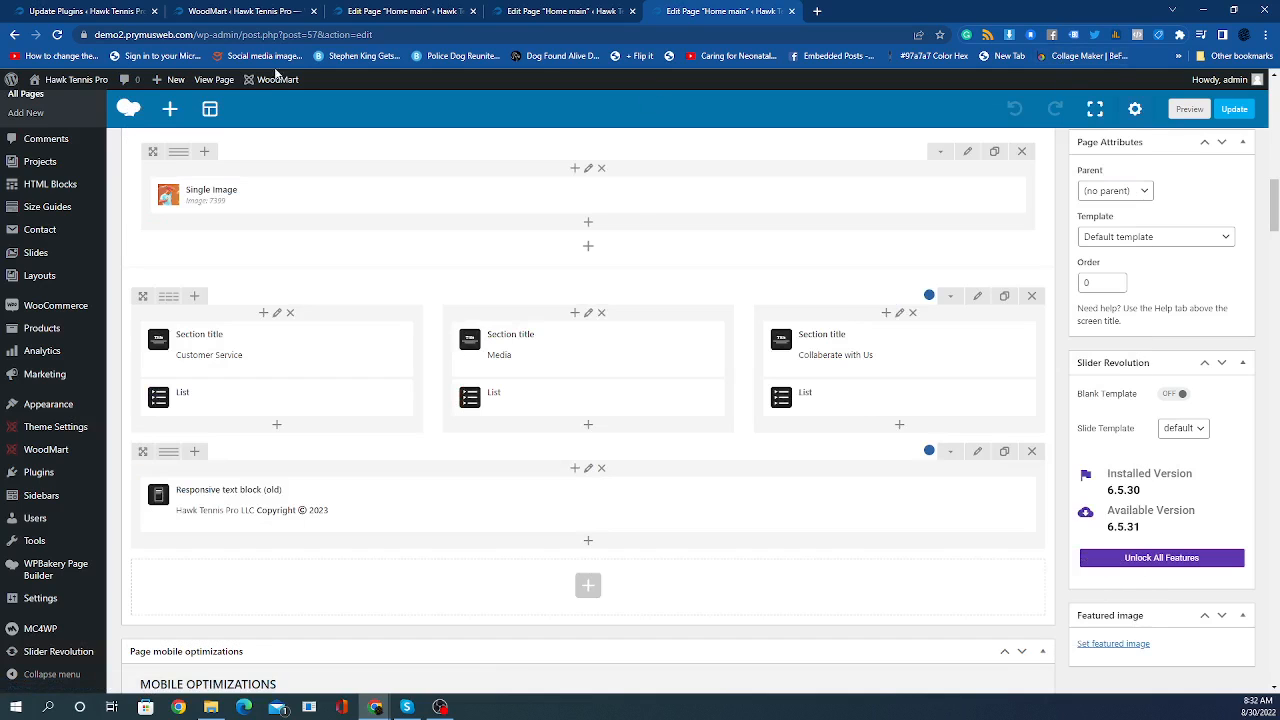
Show the Footers category of the WoodMart templates library, preview the Real estate footer template, and return to the library.
left_click(210, 111)
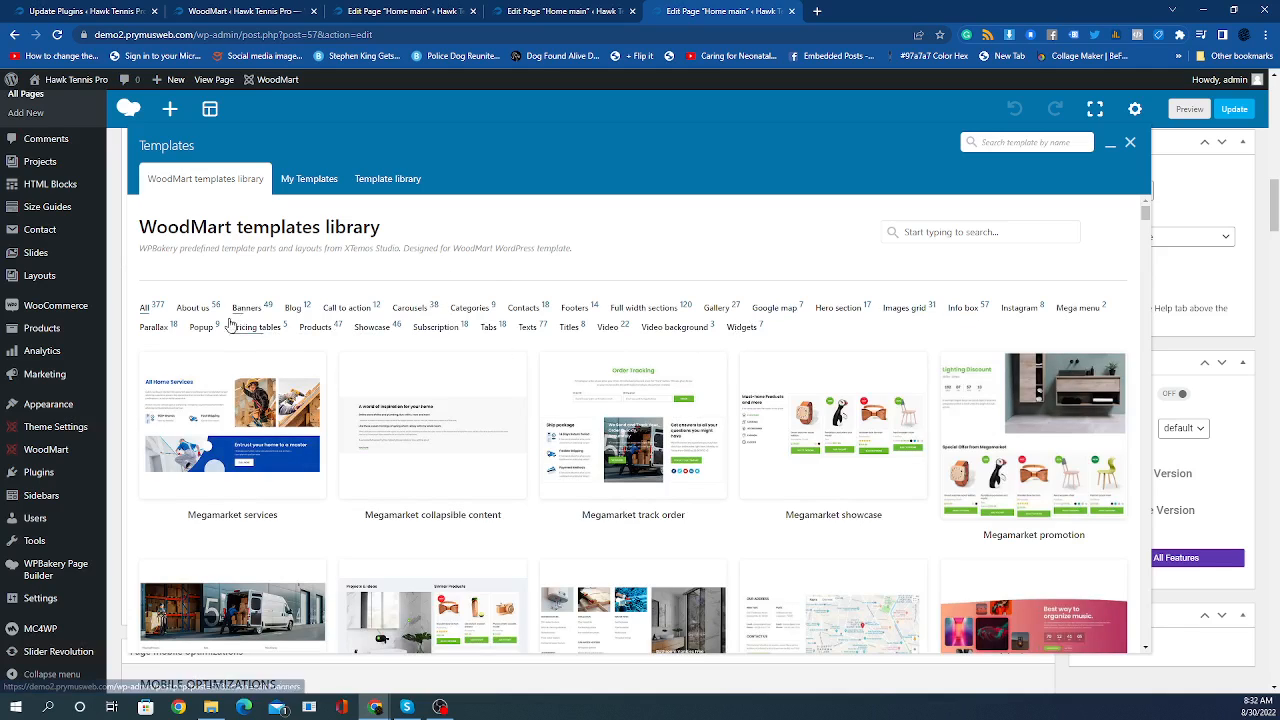
left_click(577, 308)
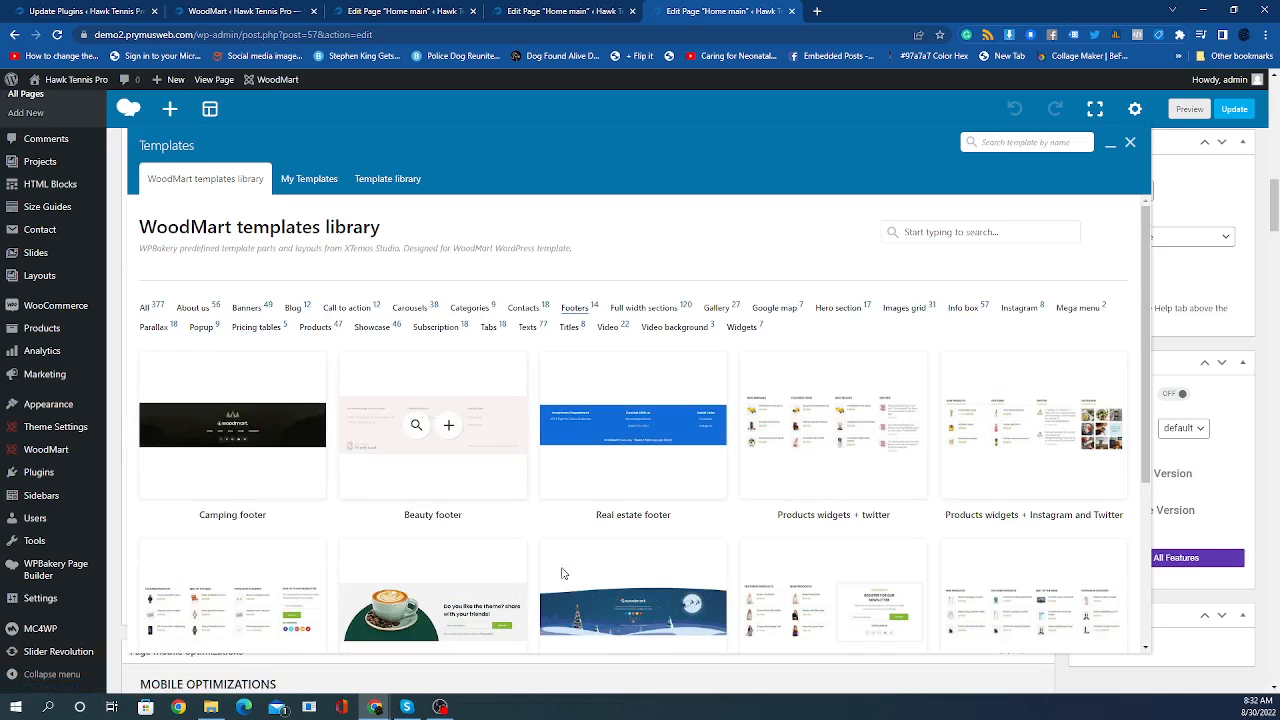
left_click(617, 428)
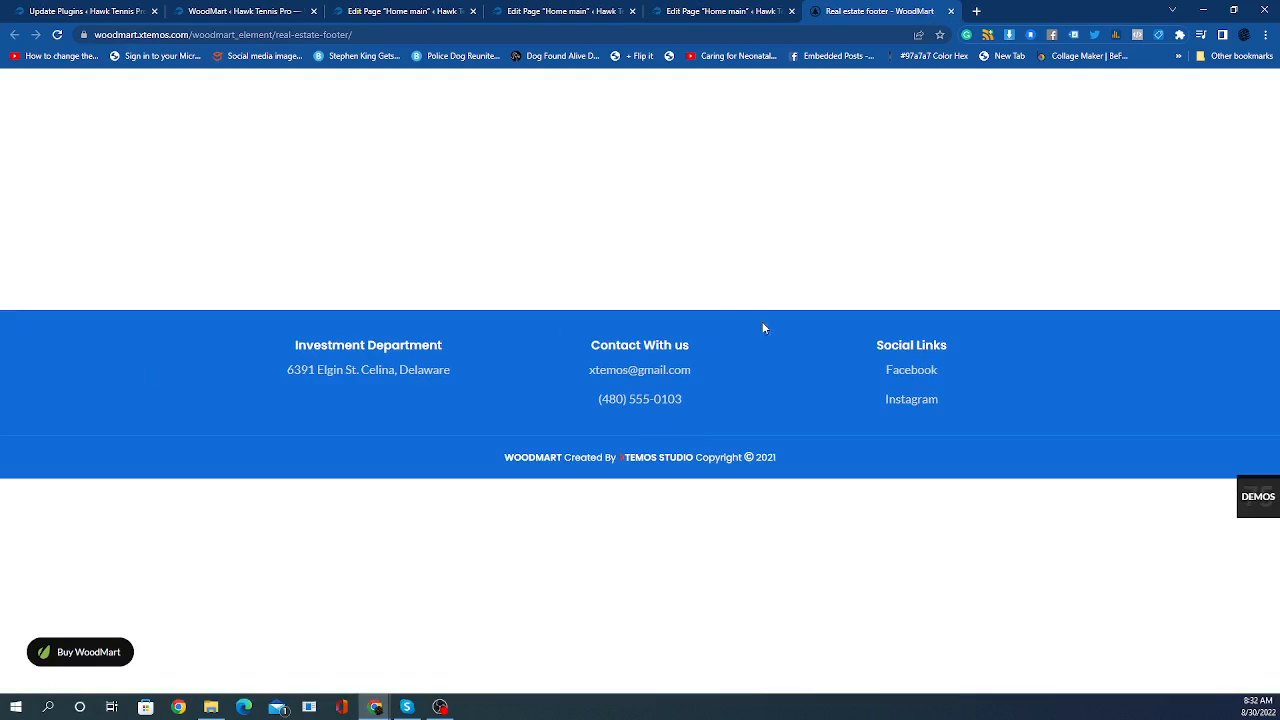
left_click(751, 10)
scroll(601, 415, "down", 1)
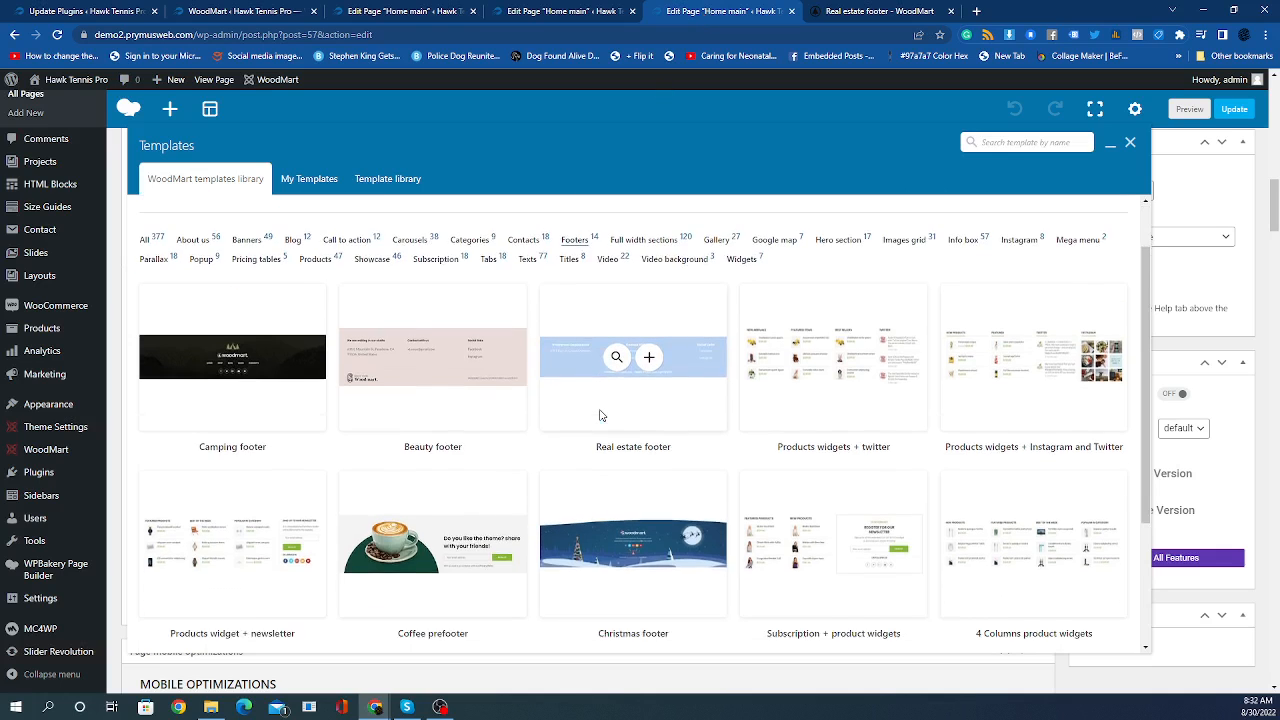
scroll(600, 414, "up", 1)
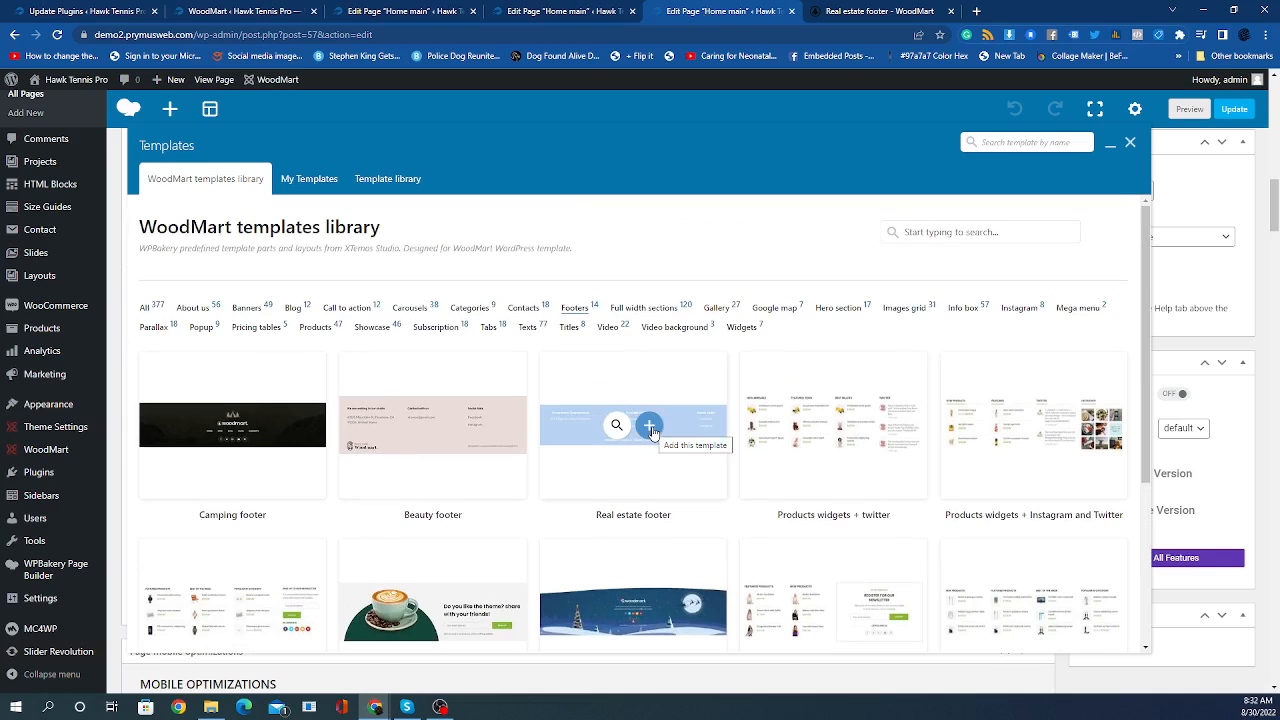
Close the templates library without adding a template, and close the Real estate footer preview.
left_click(1130, 143)
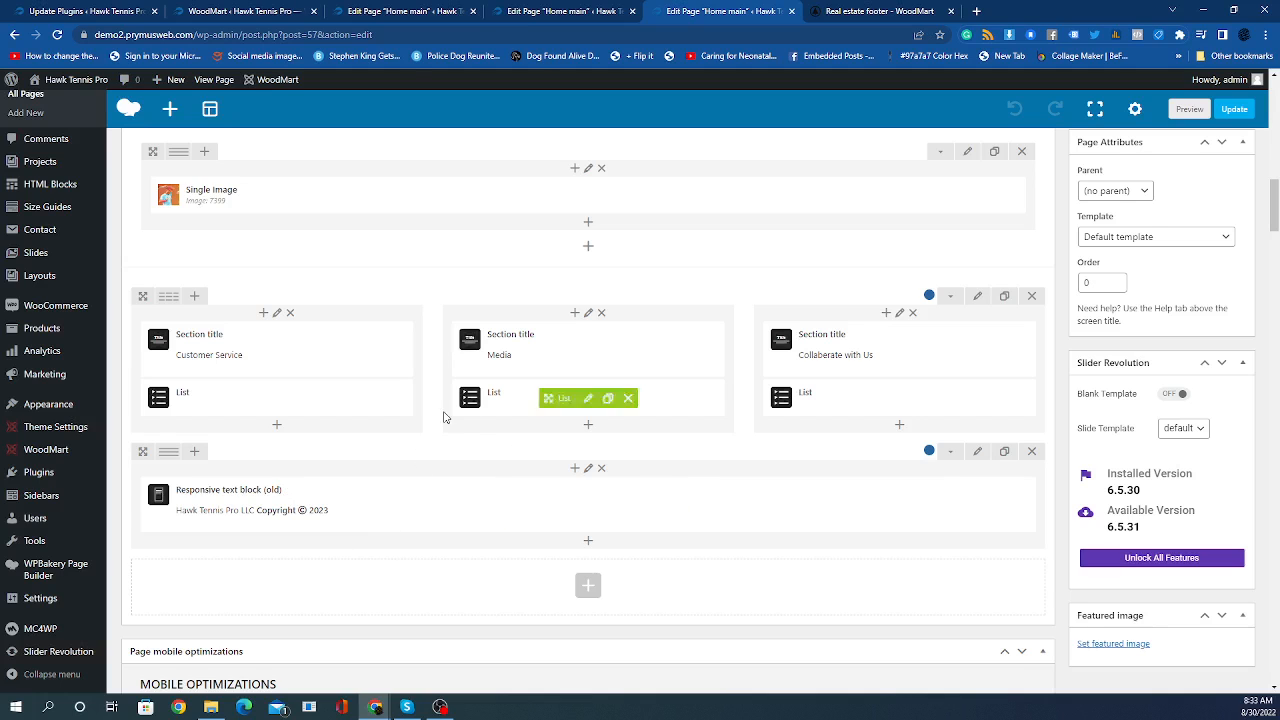
scroll(420, 410, "up", 3)
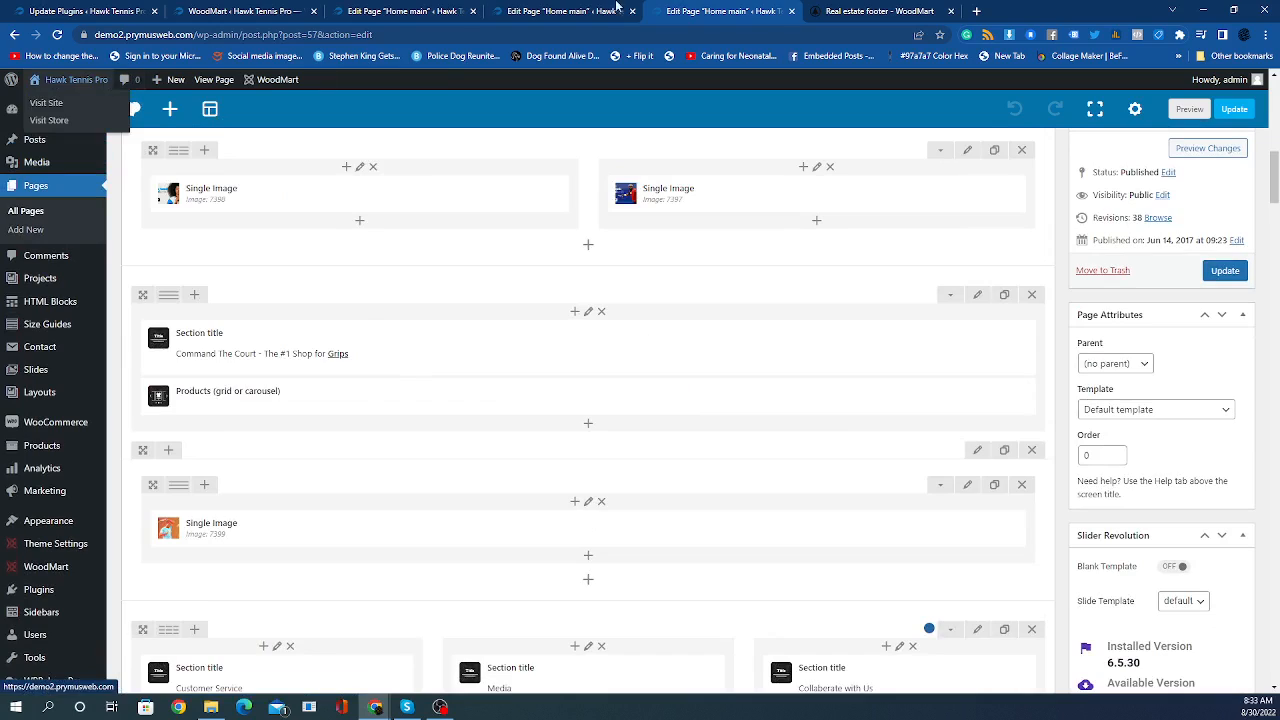
left_click(904, 10)
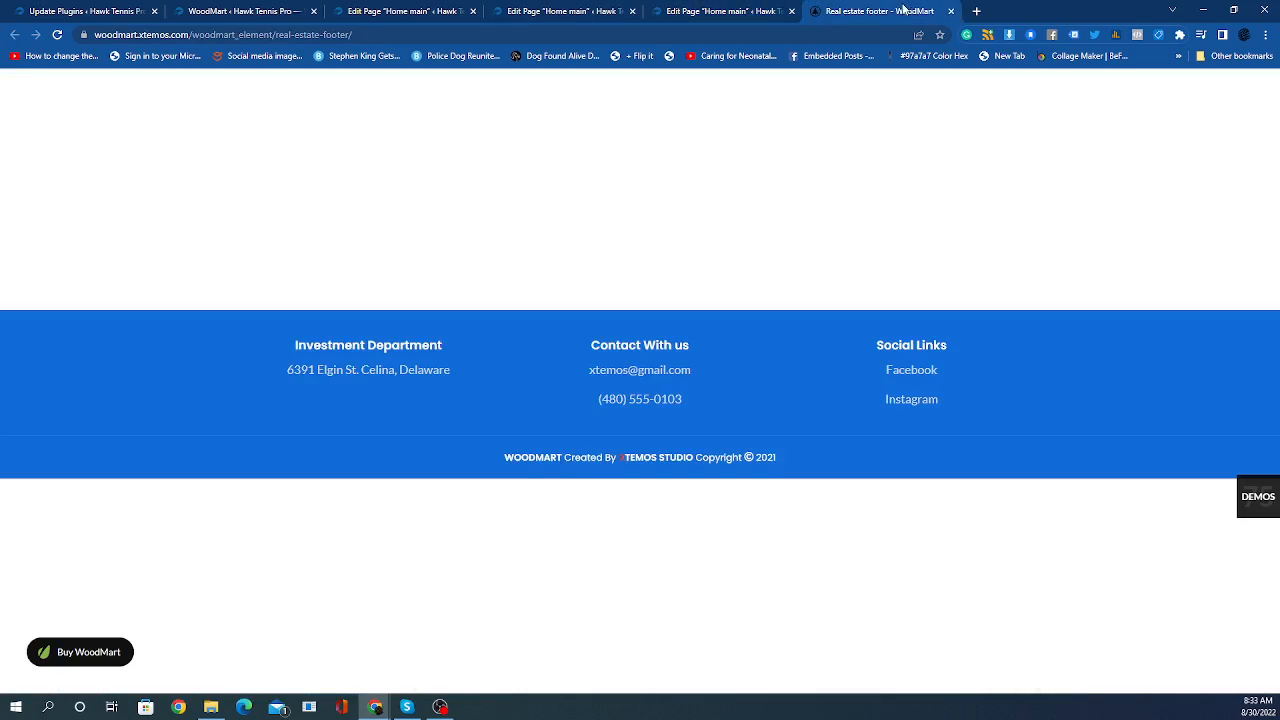
left_click(950, 11)
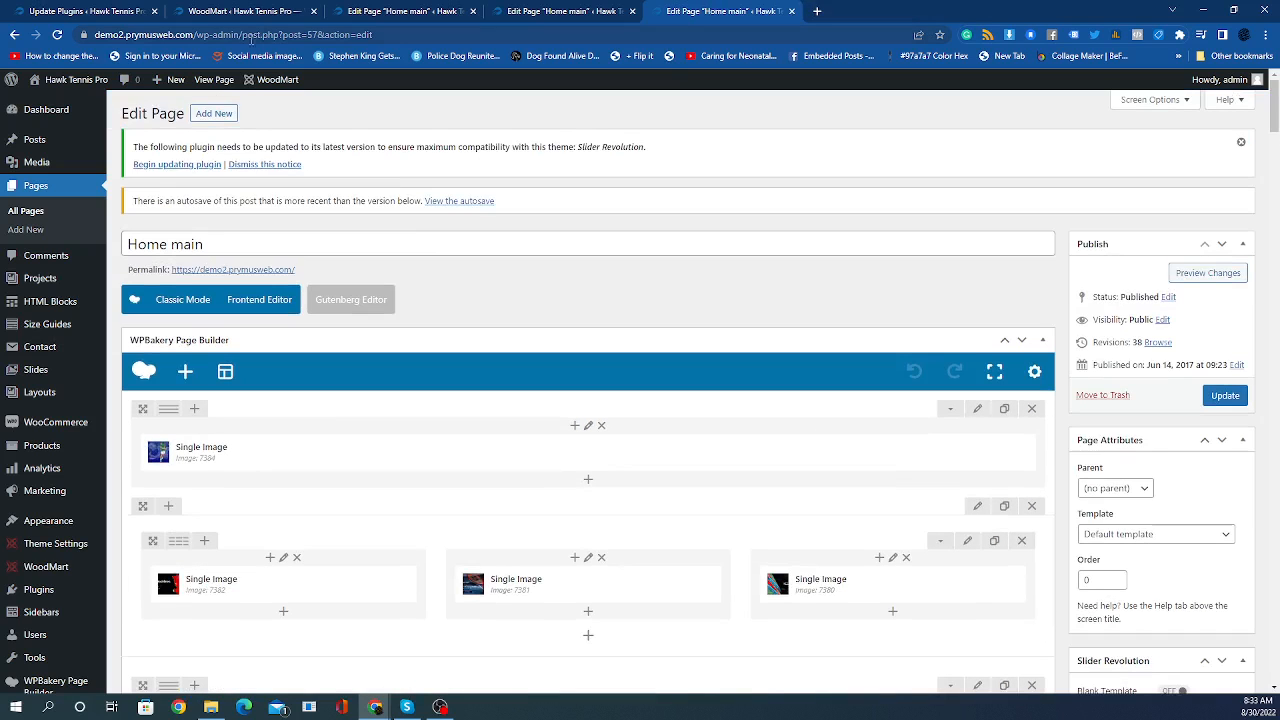
View the live home page in a new browser tab and check its layout down to the footer.
right_click(207, 80)
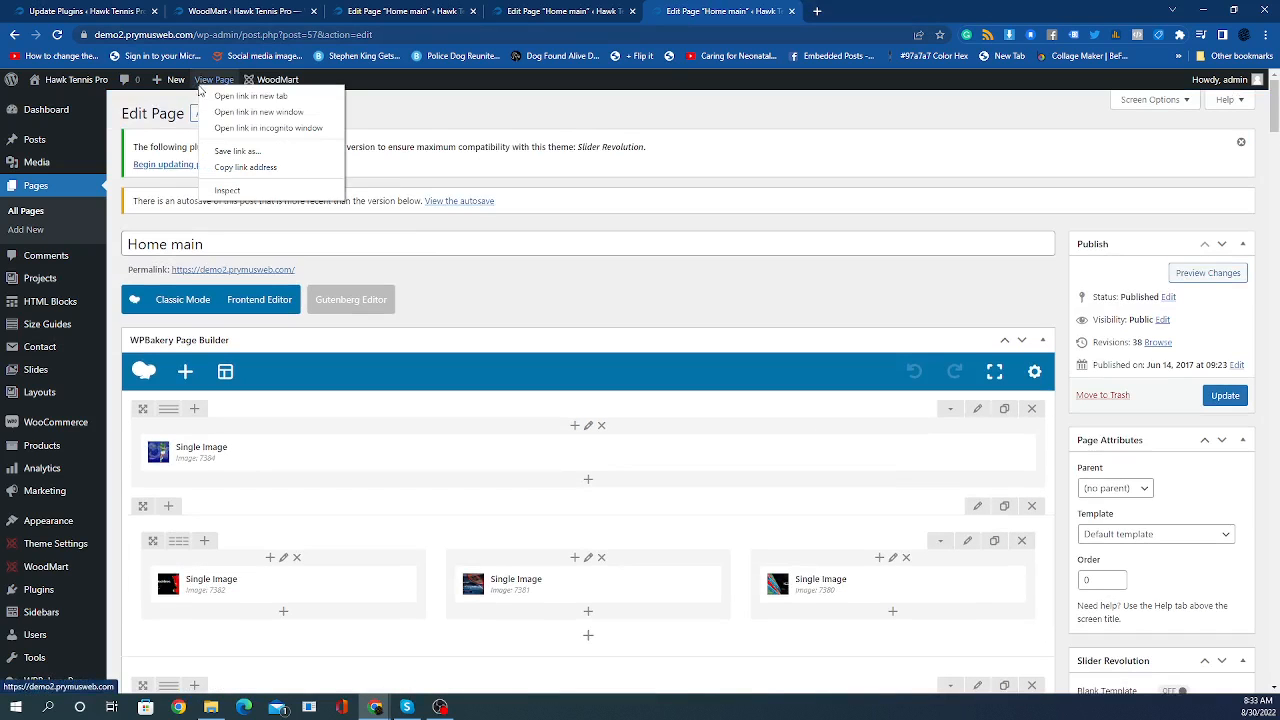
left_click(212, 95)
left_click(880, 11)
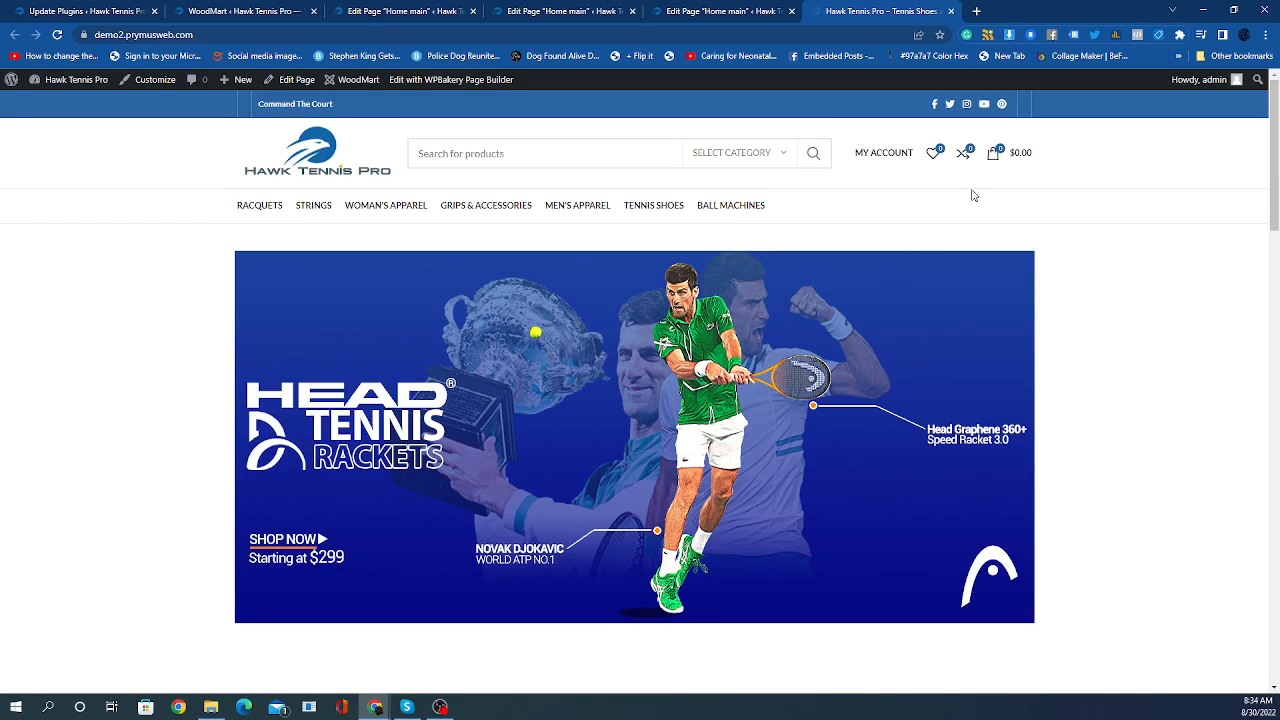
scroll(868, 117, "down", 7)
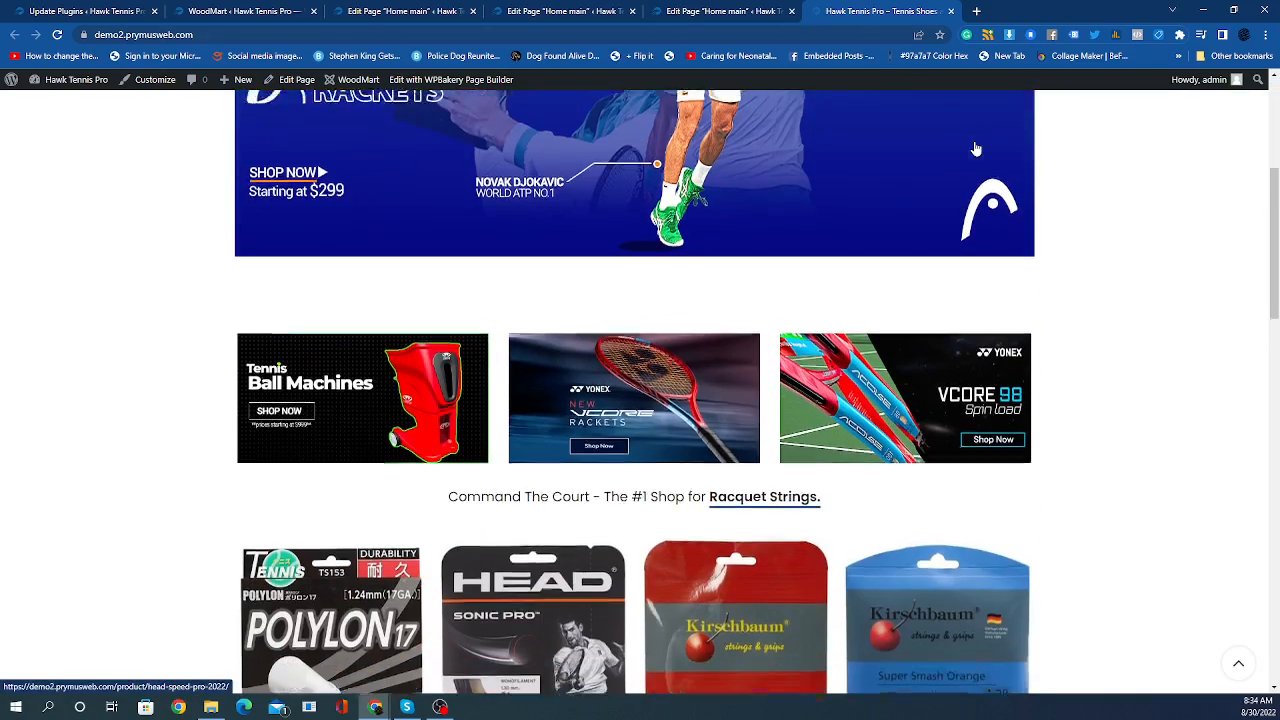
scroll(976, 148, "down", 10)
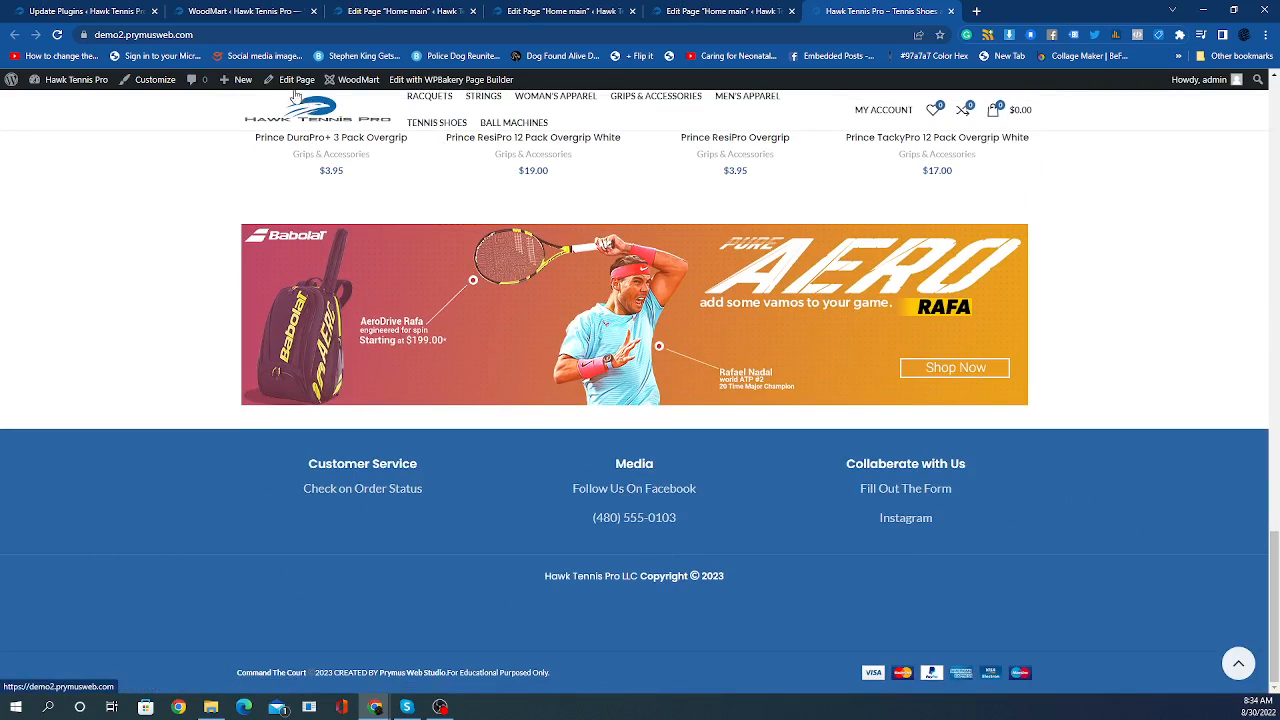
Open the WoodMart theme settings from the live home page and show the Primary color picker under Styles and colors.
scroll(998, 582, "up", 12)
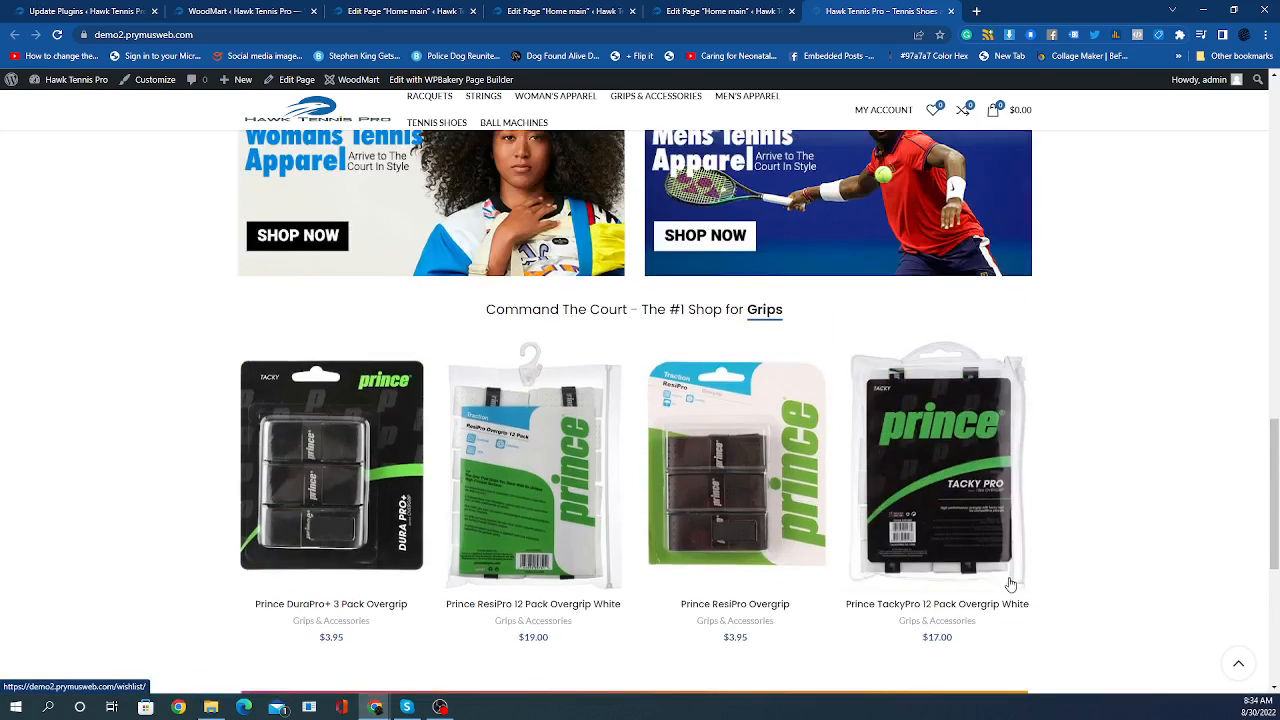
scroll(1014, 582, "up", 2)
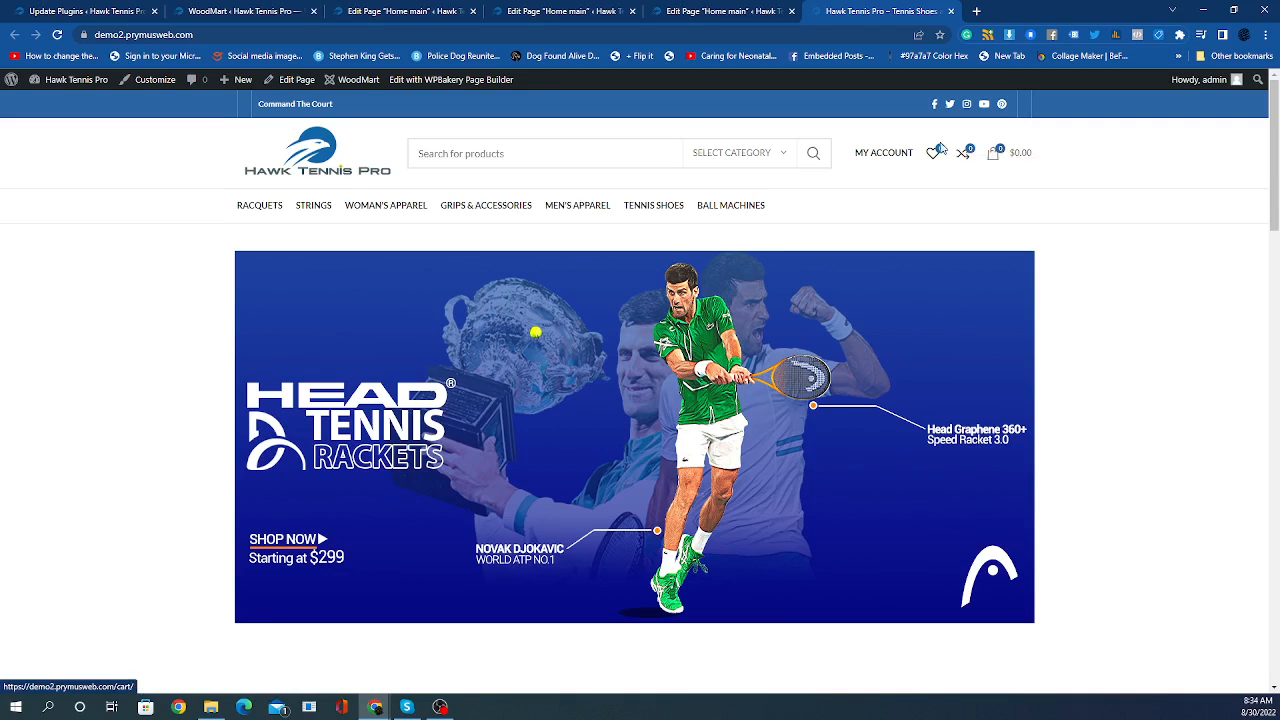
mouse_move(352, 84)
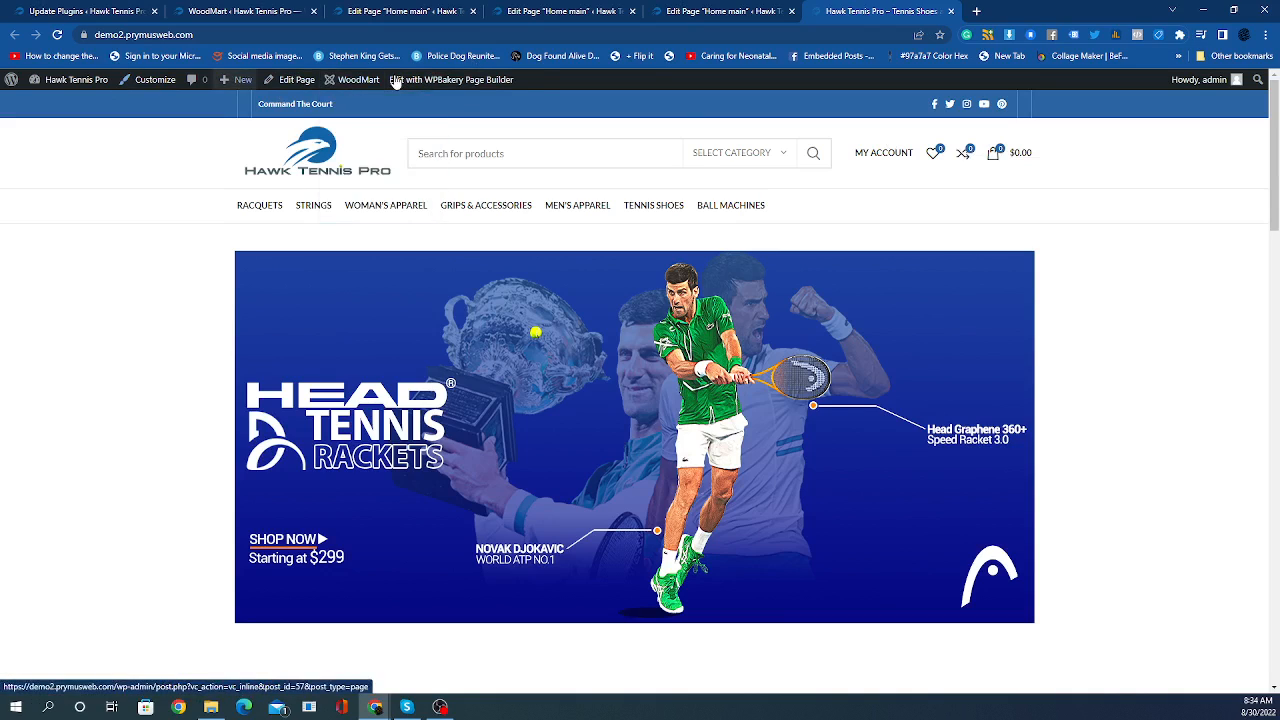
left_click(363, 82)
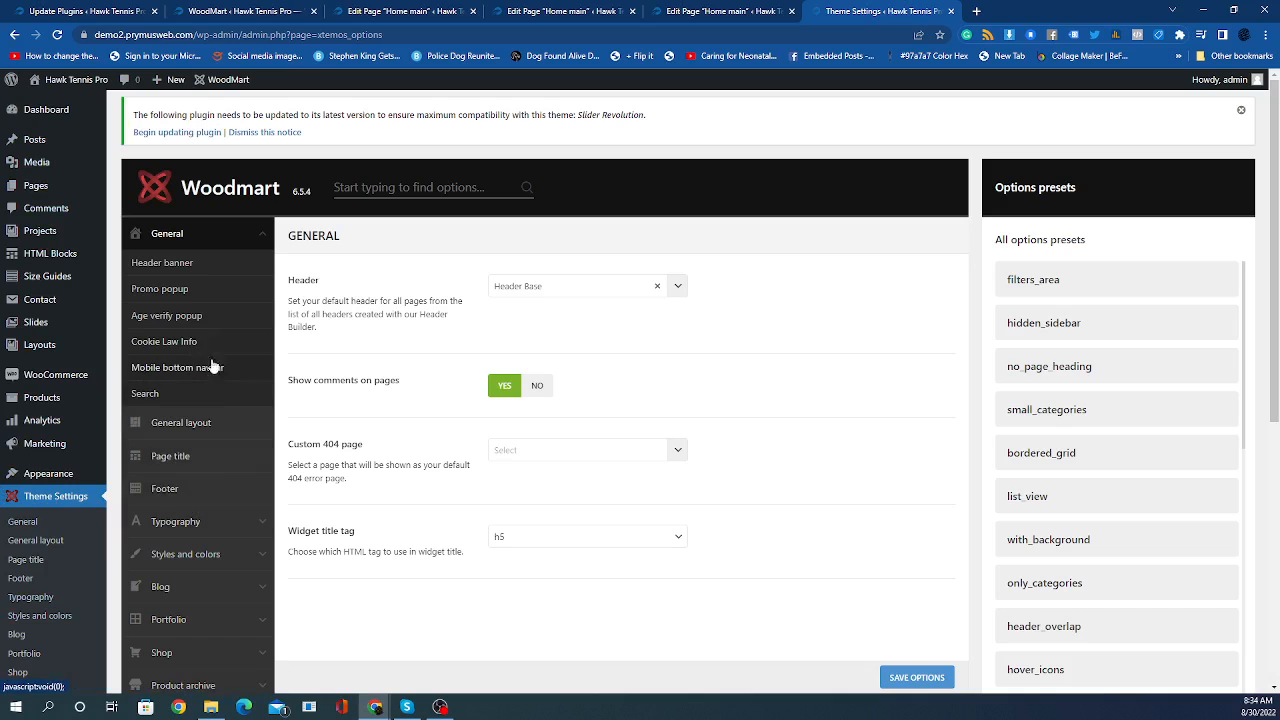
left_click(200, 556)
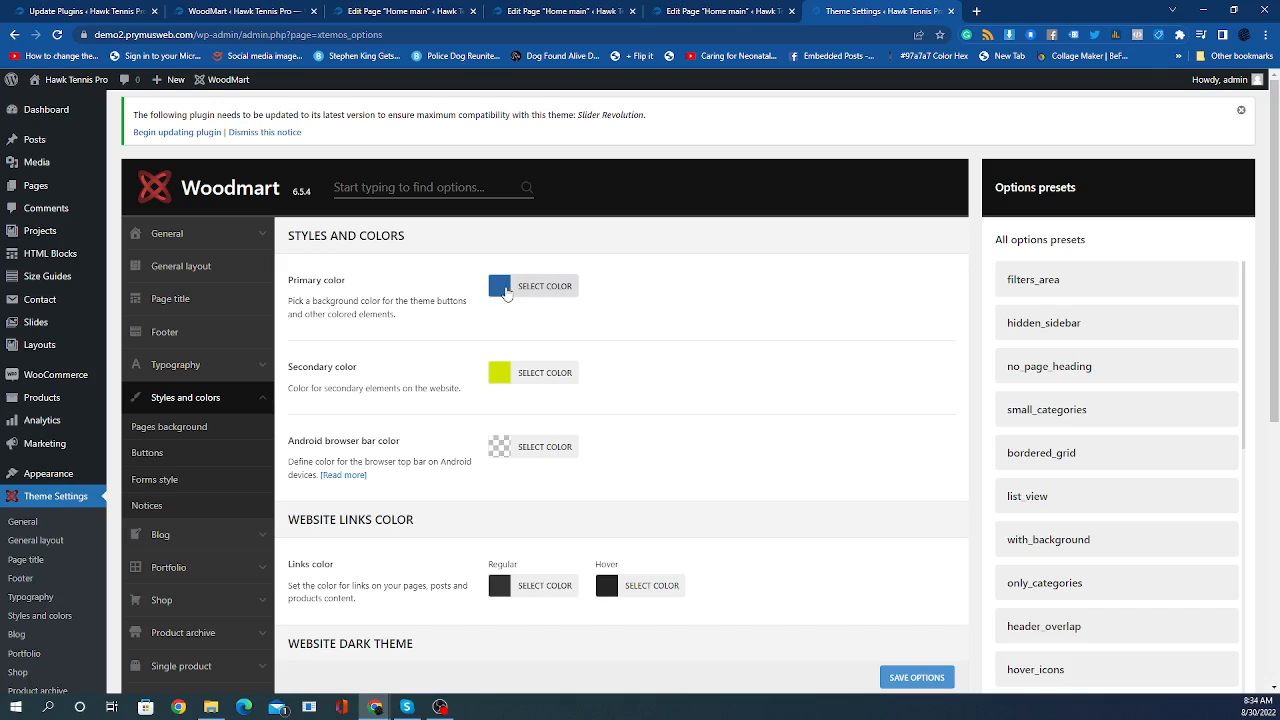
left_click(520, 288)
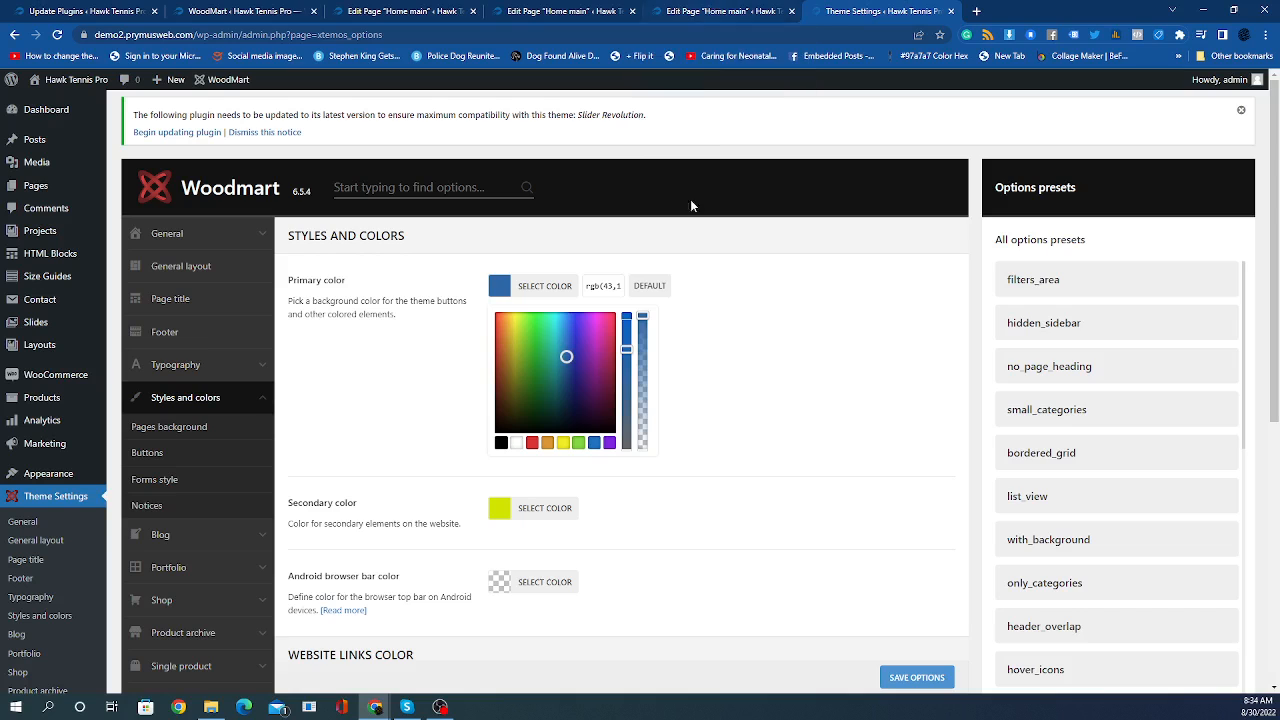
Open the live store site in a new browser tab from the Home main edit page and view it.
left_click(706, 14)
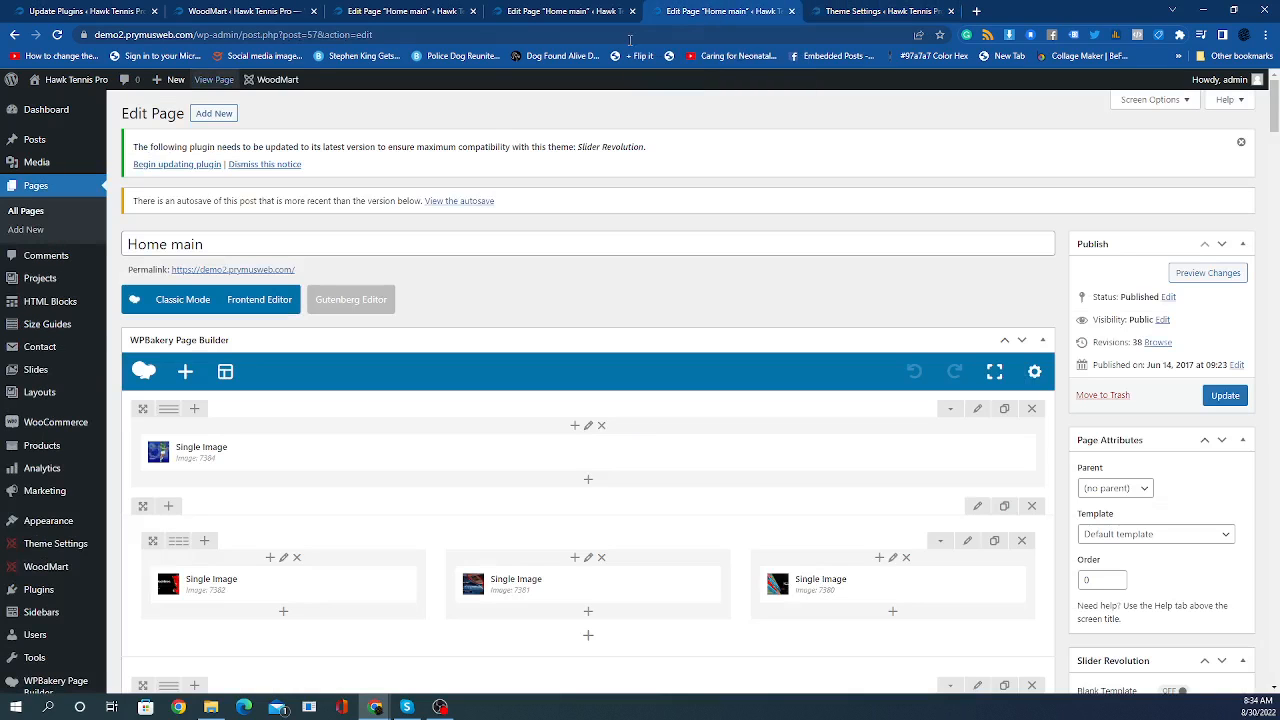
mouse_move(45, 80)
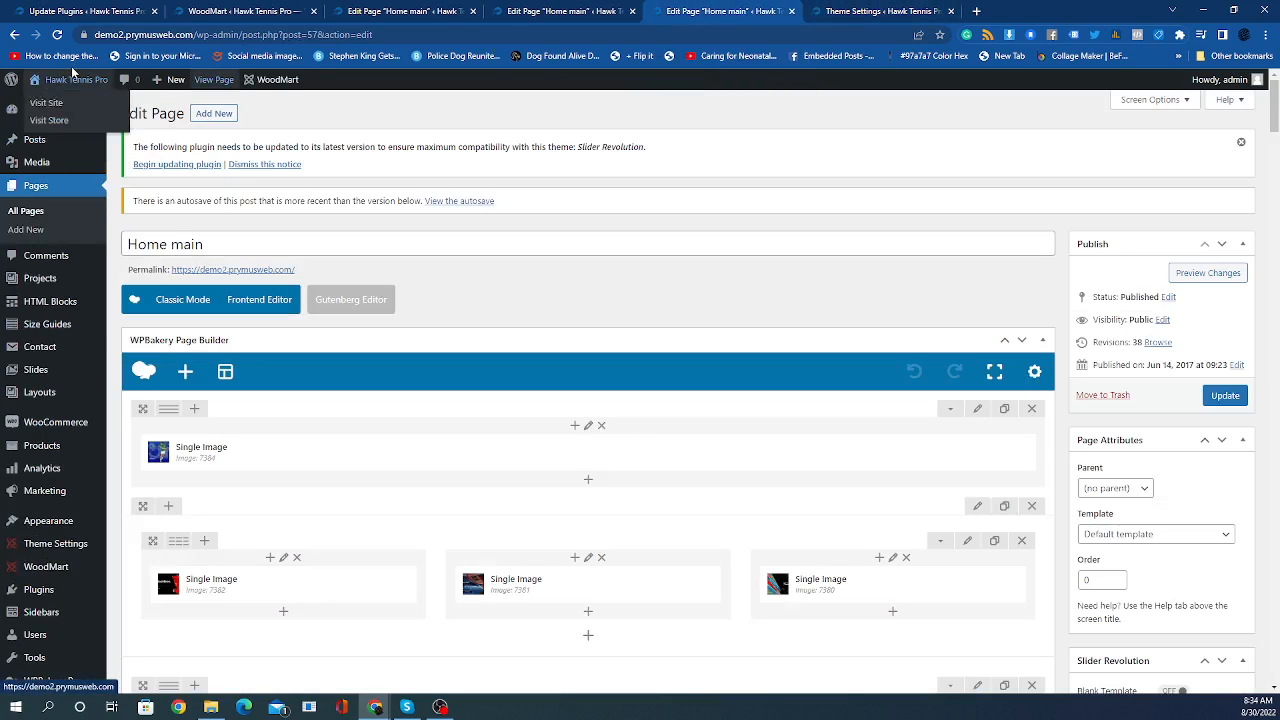
right_click(60, 101)
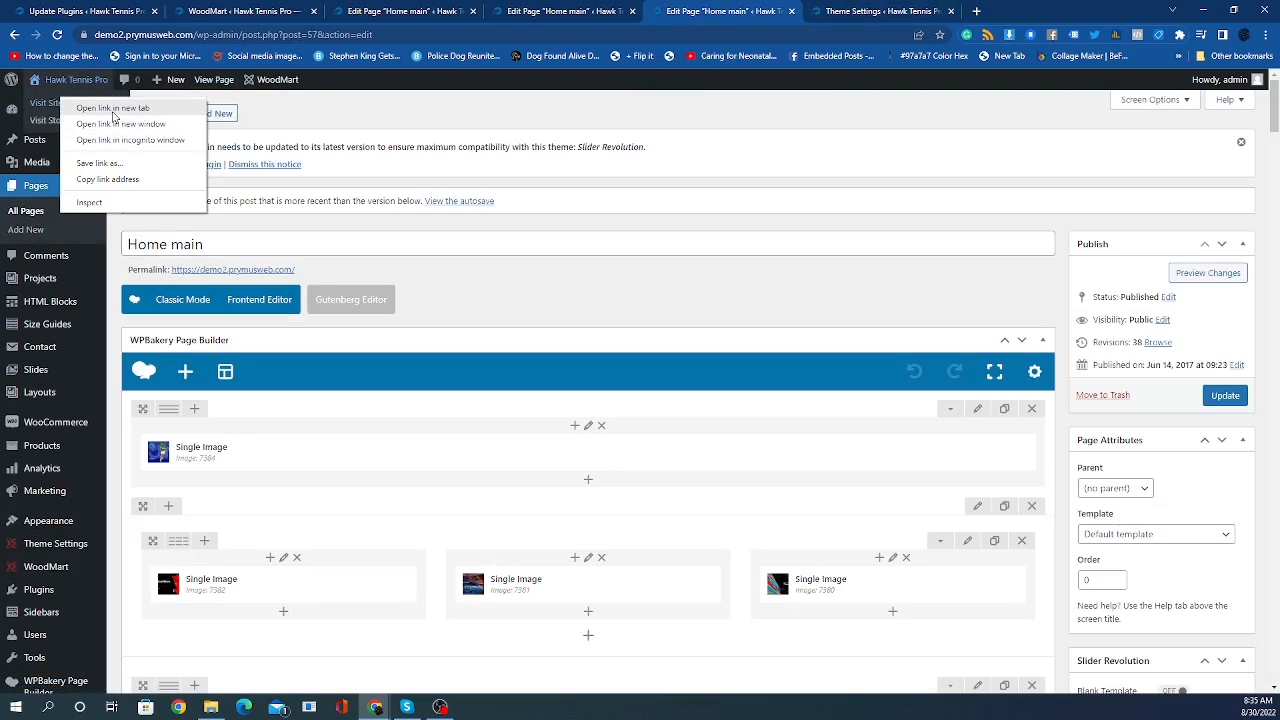
left_click(112, 108)
left_click(1013, 12)
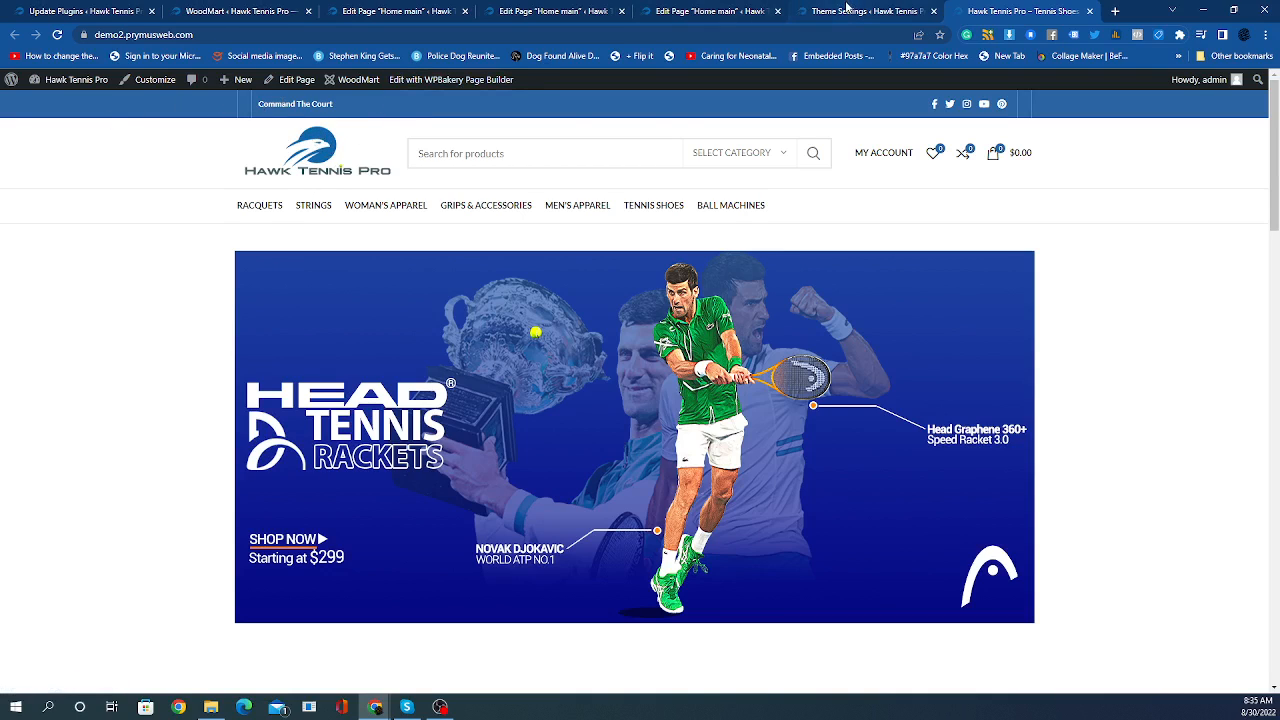
Inspect the Primary color value and other color options in the WoodMart theme settings, comparing them with the live home page.
left_click(849, 10)
left_click(522, 287)
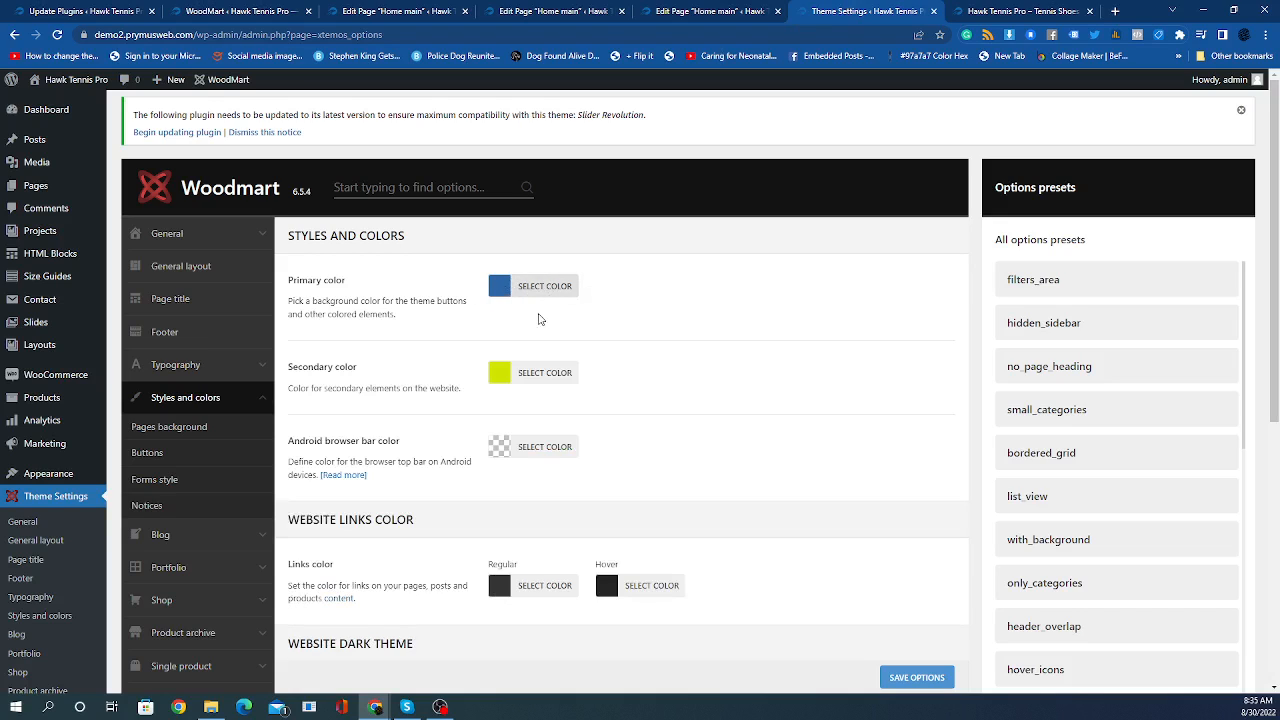
left_click(562, 286)
left_click(619, 284)
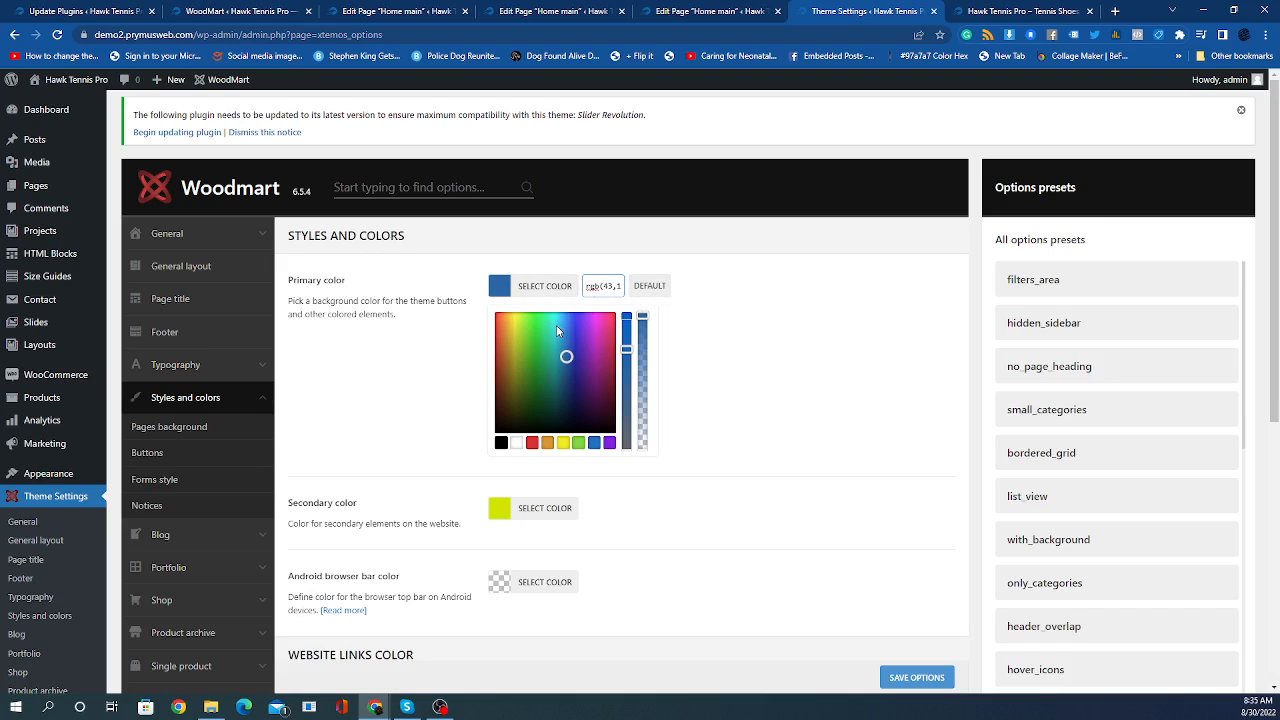
scroll(556, 325, "down", 1)
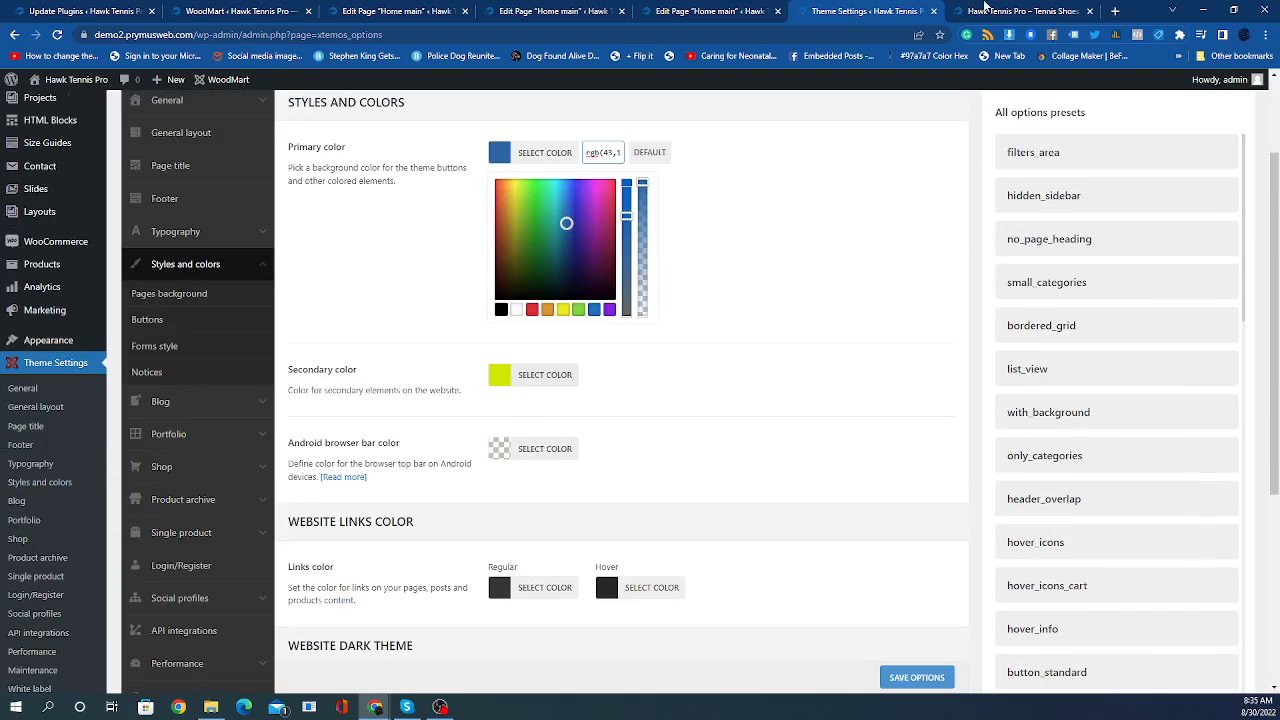
left_click(1005, 12)
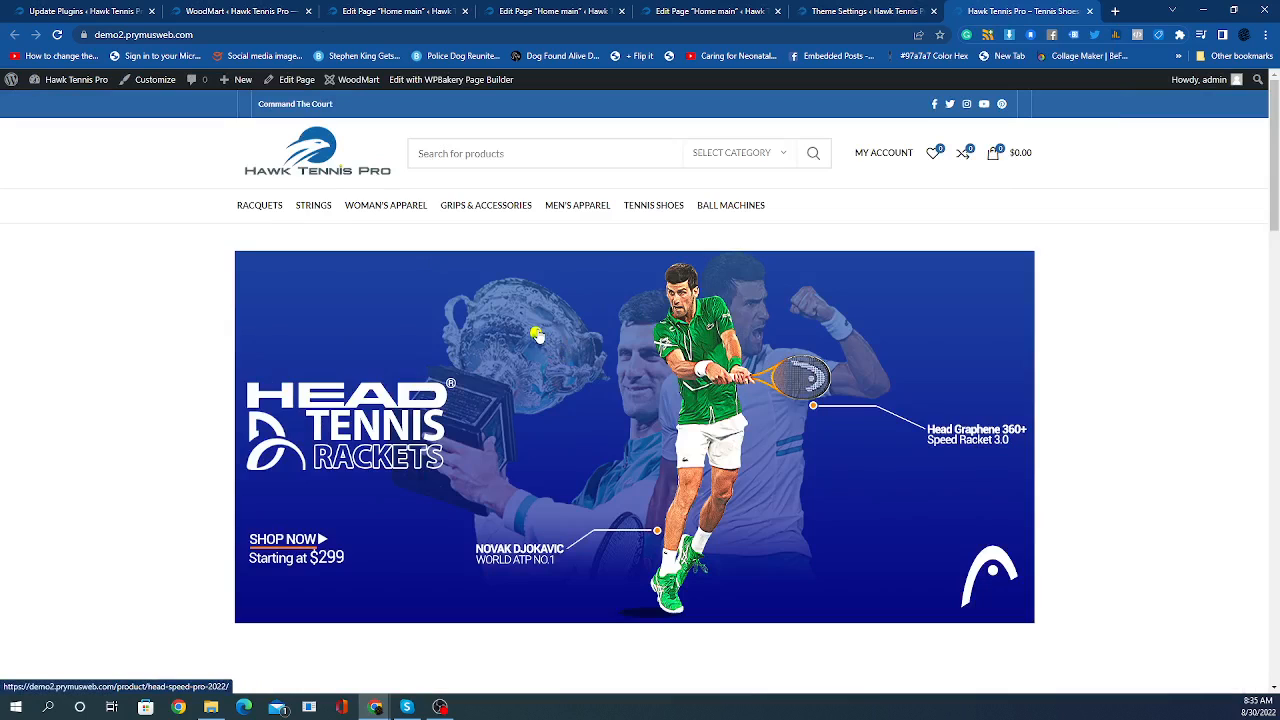
left_click(838, 14)
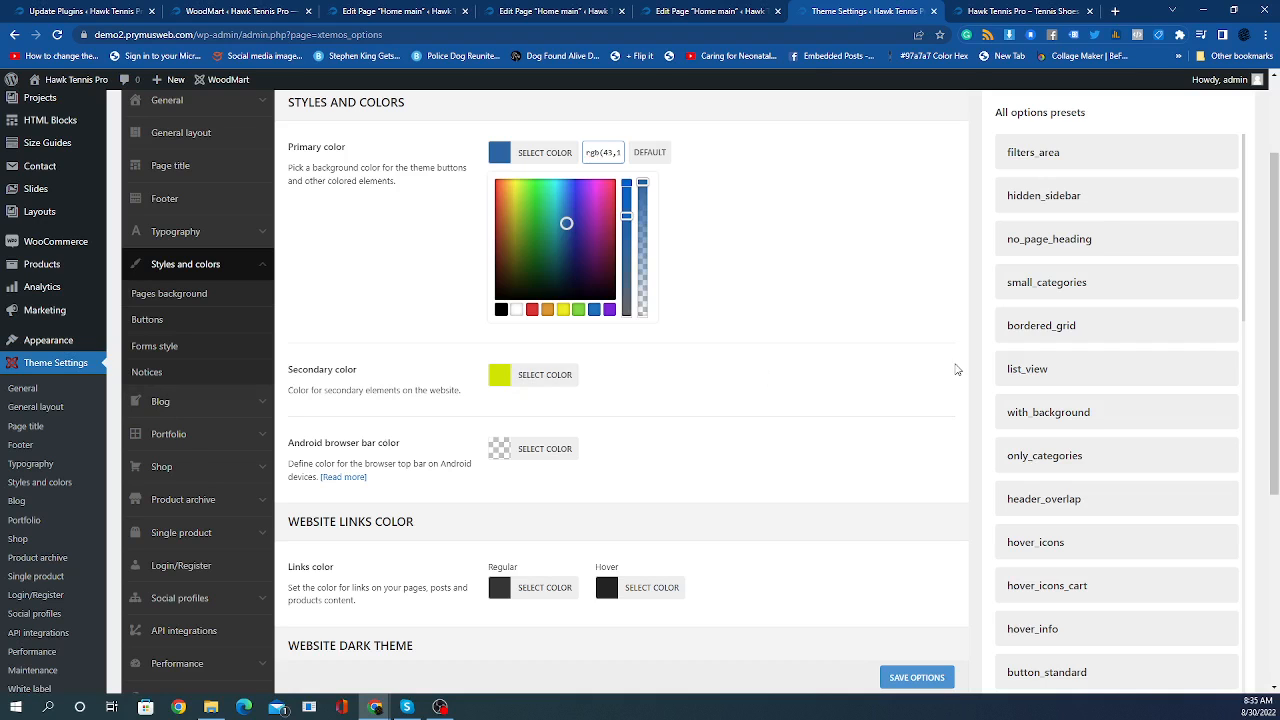
Review the finished live home page from the header and hero banner through the product sections and banners to the footer.
left_click(1020, 14)
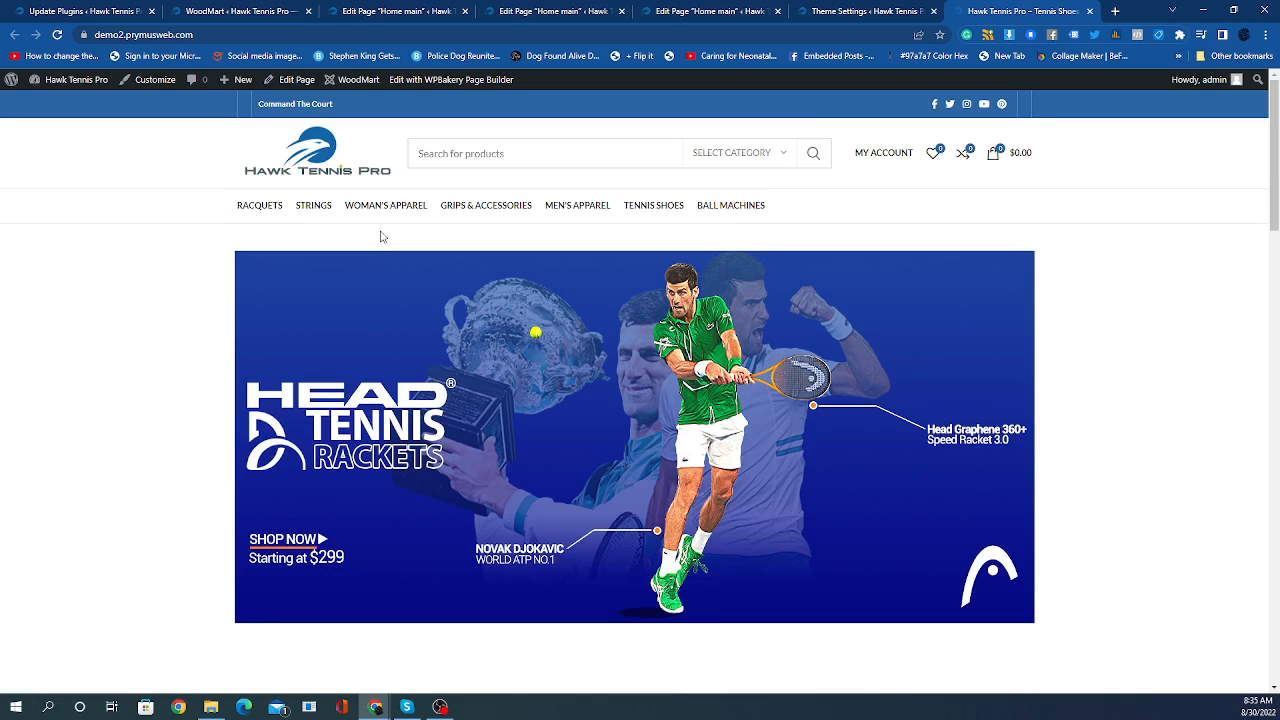
scroll(410, 458, "down", 5)
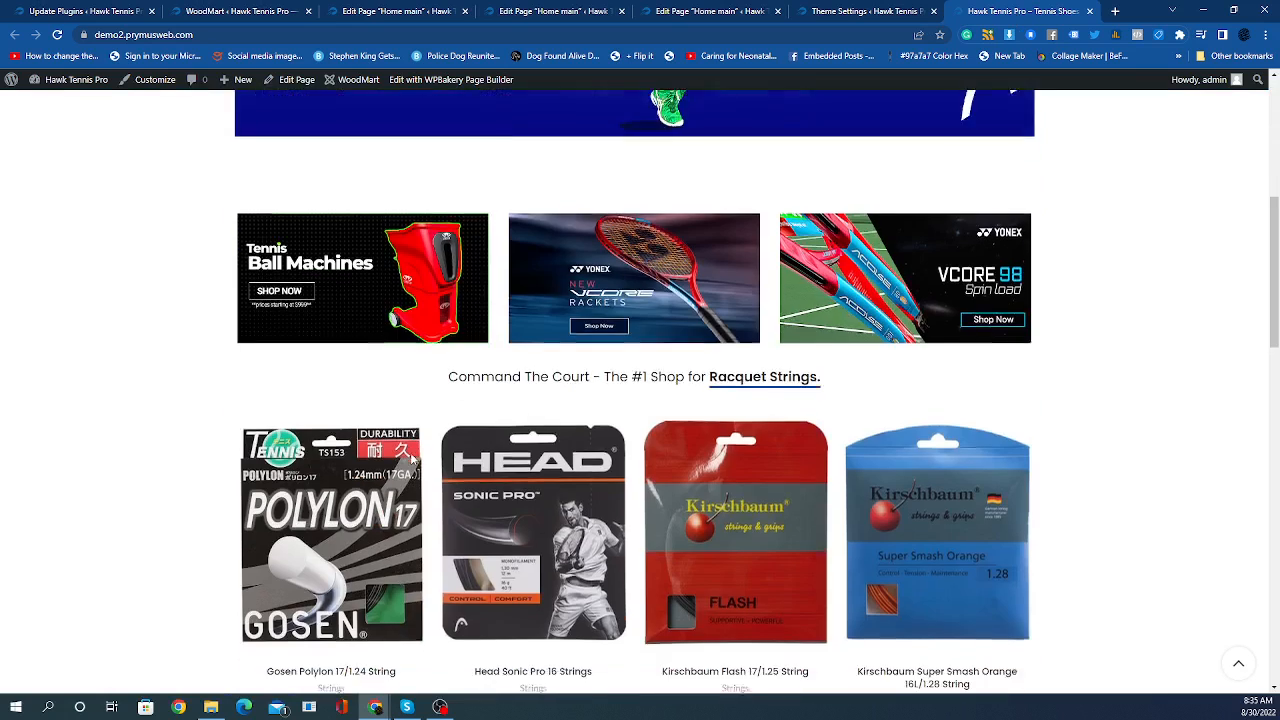
scroll(410, 458, "up", 5)
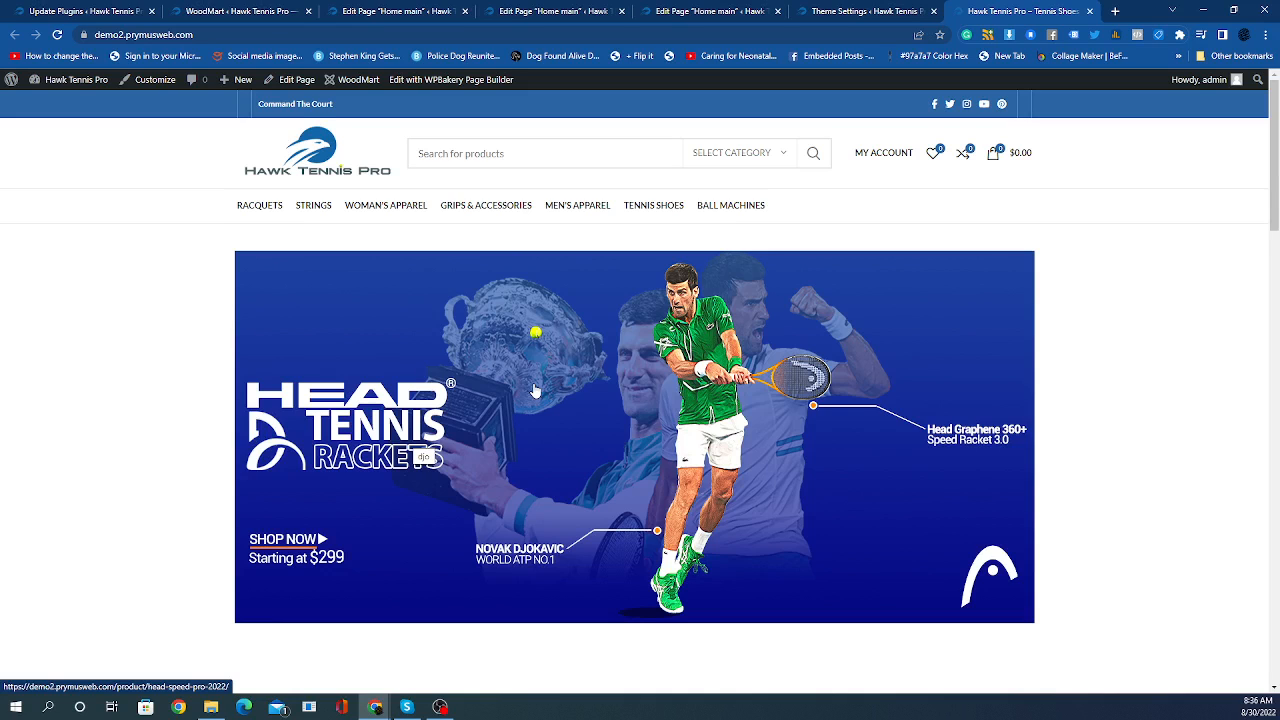
scroll(637, 180, "down", 10)
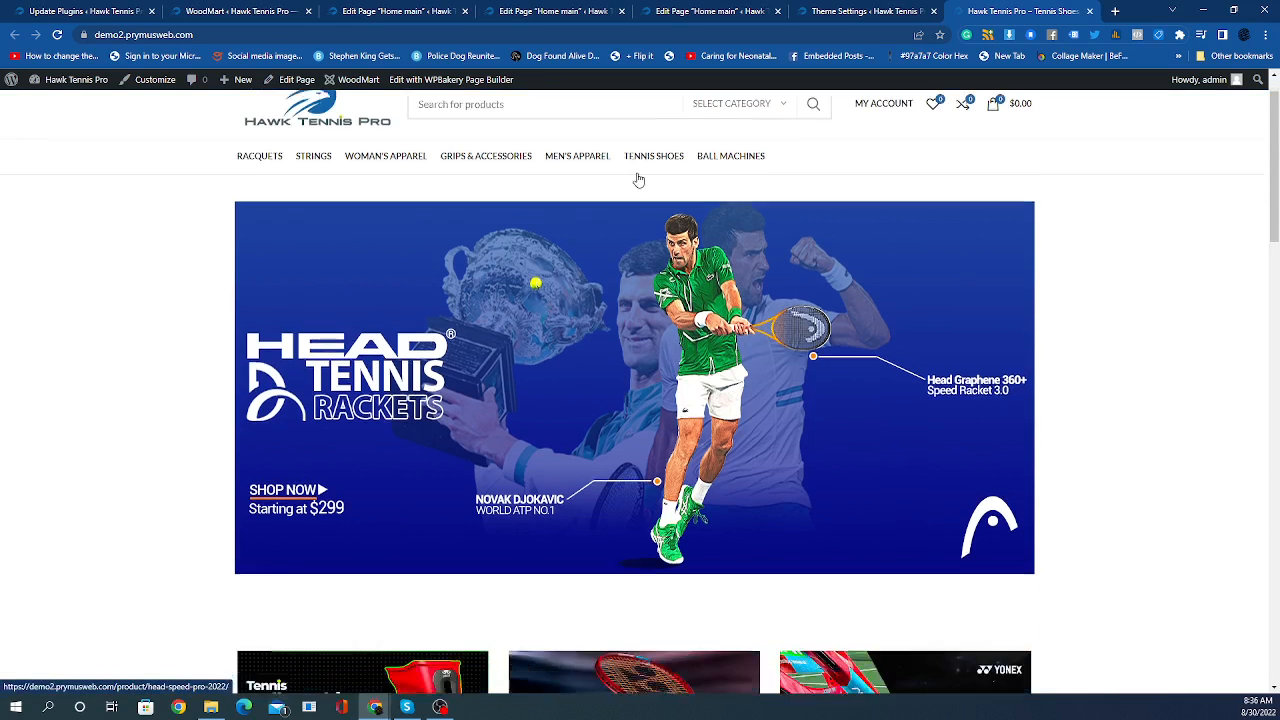
scroll(639, 180, "down", 8)
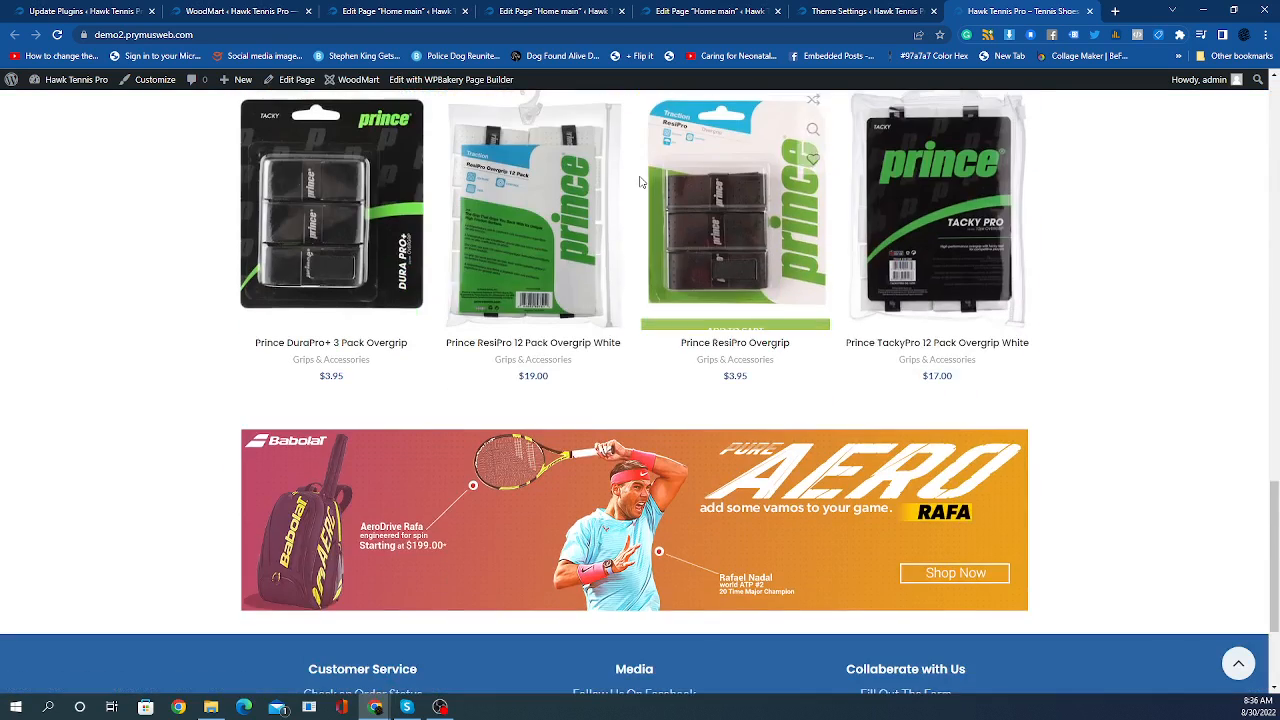
scroll(636, 187, "up", 4)
scroll(638, 188, "up", 10)
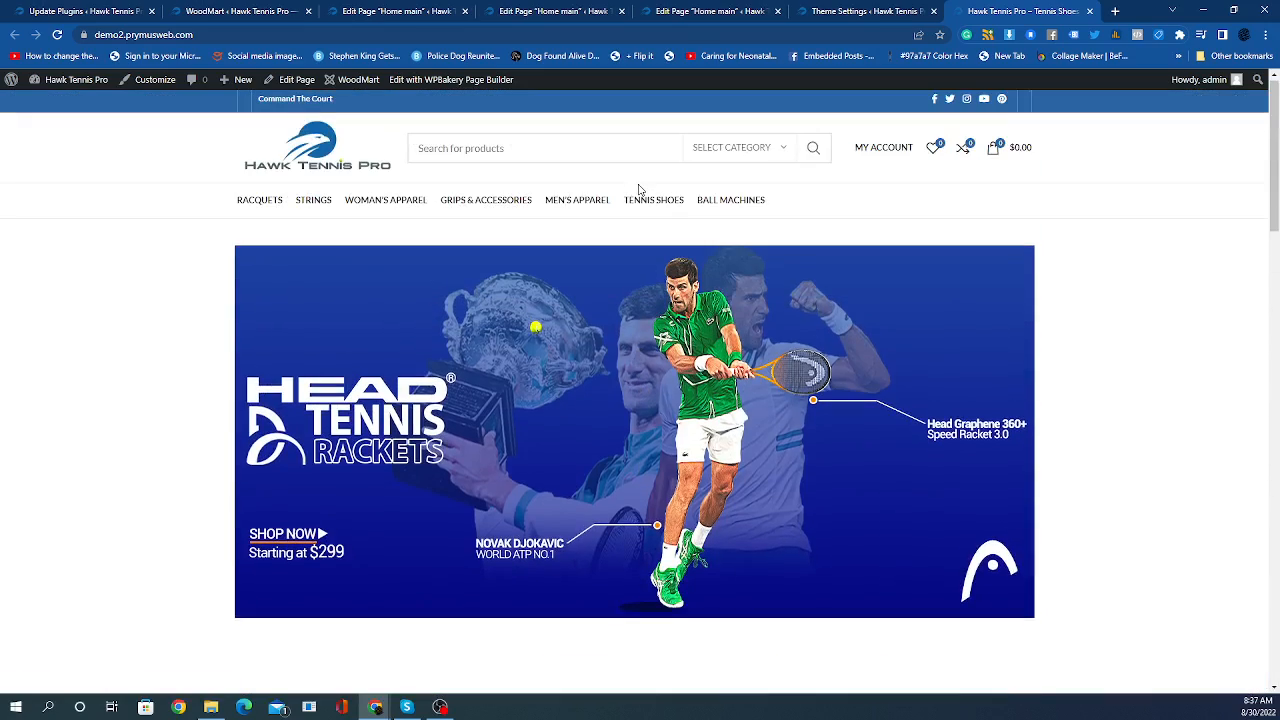
scroll(641, 195, "down", 1)
scroll(641, 195, "down", 11)
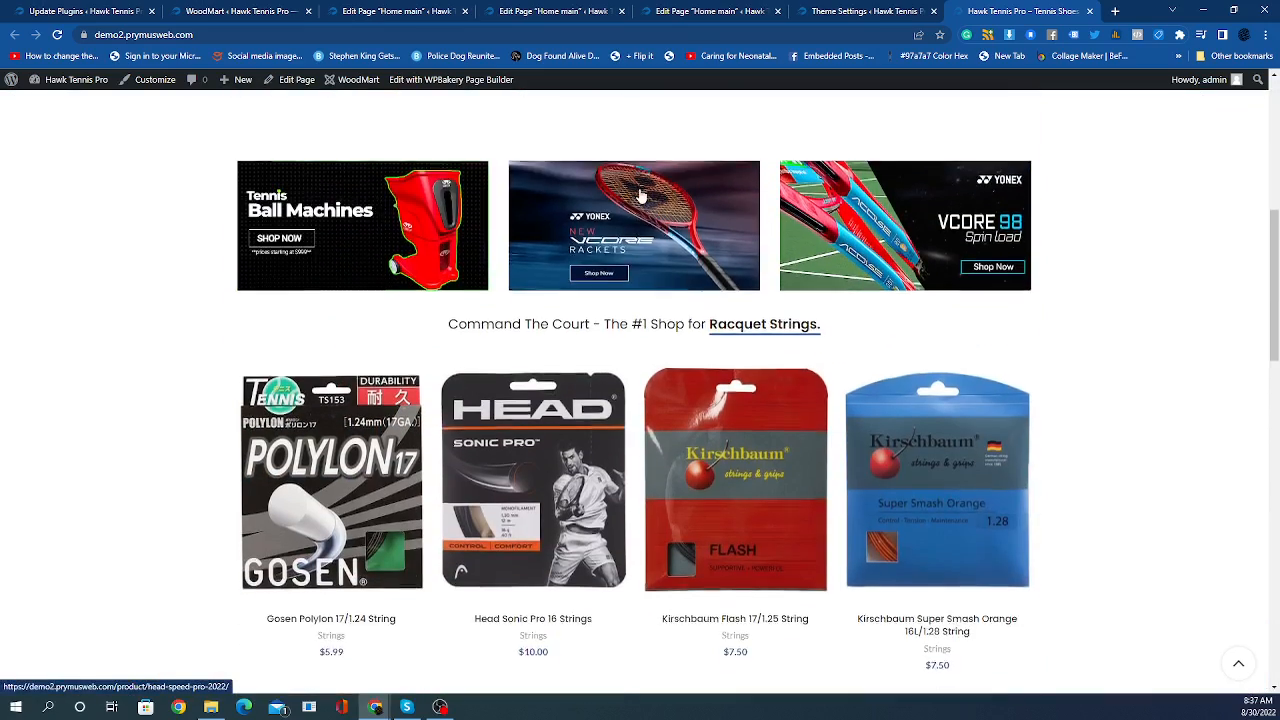
scroll(641, 195, "down", 7)
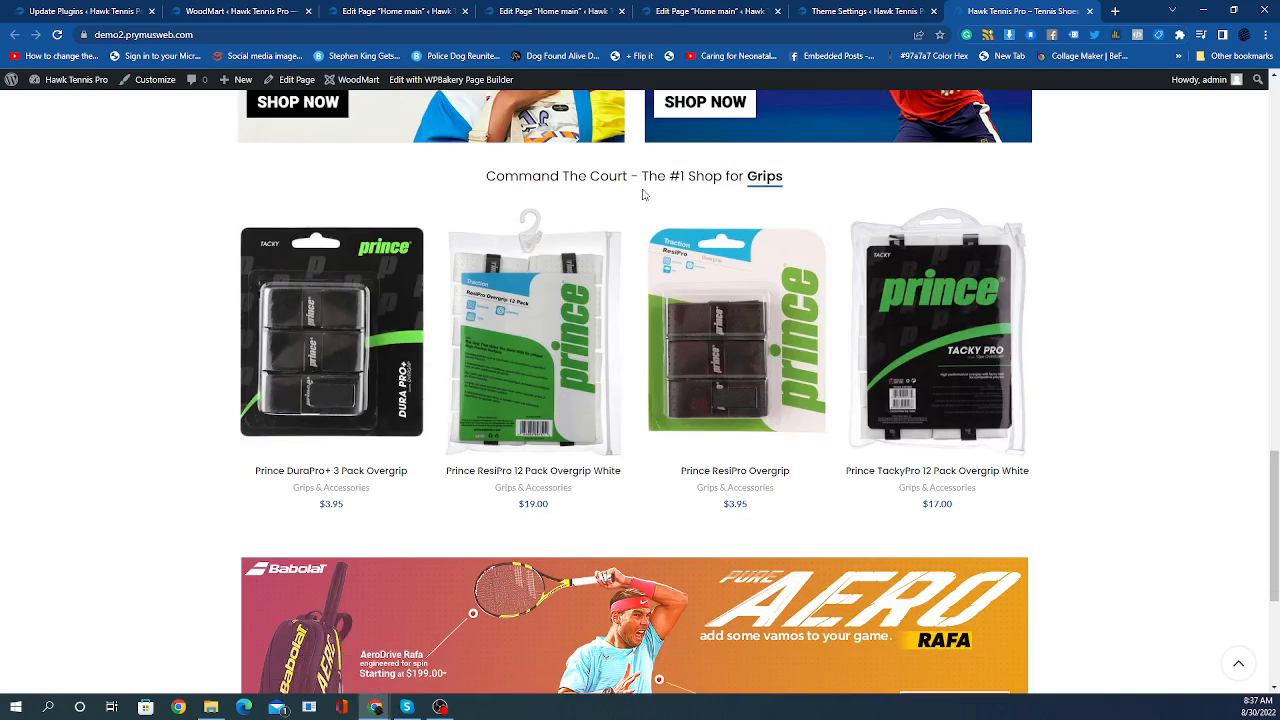
scroll(653, 197, "up", 12)
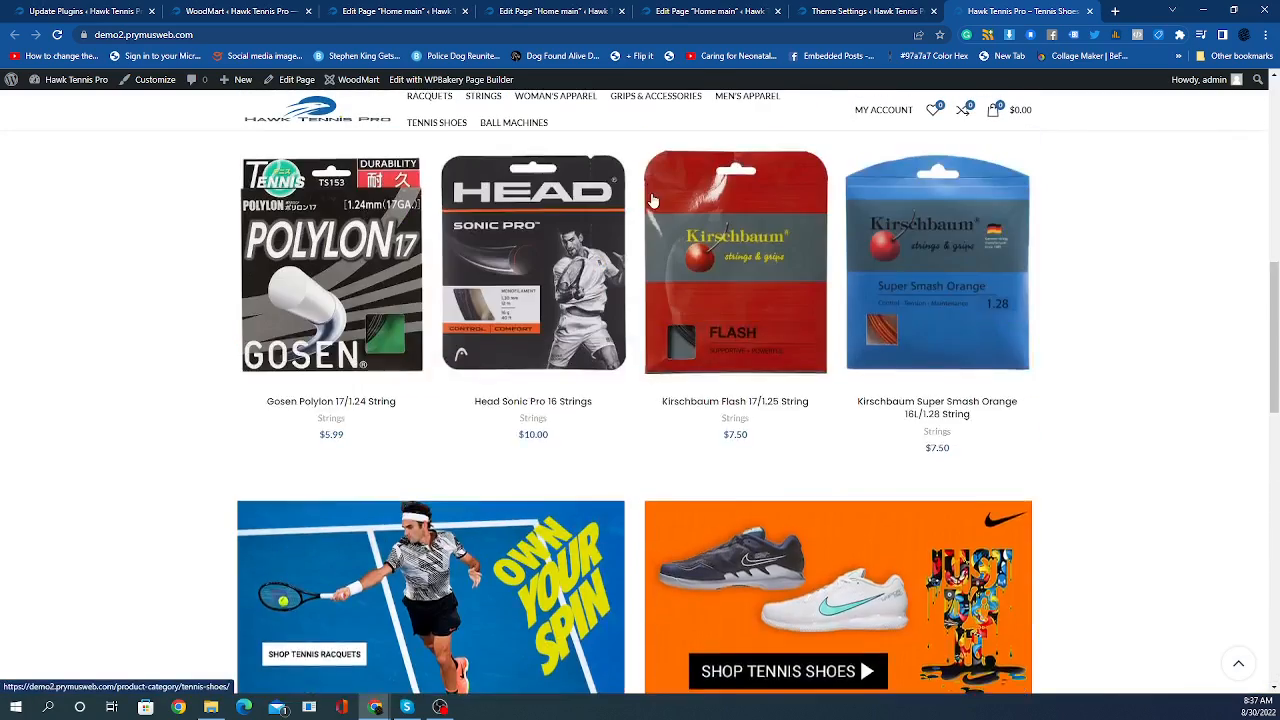
scroll(707, 227, "up", 7)
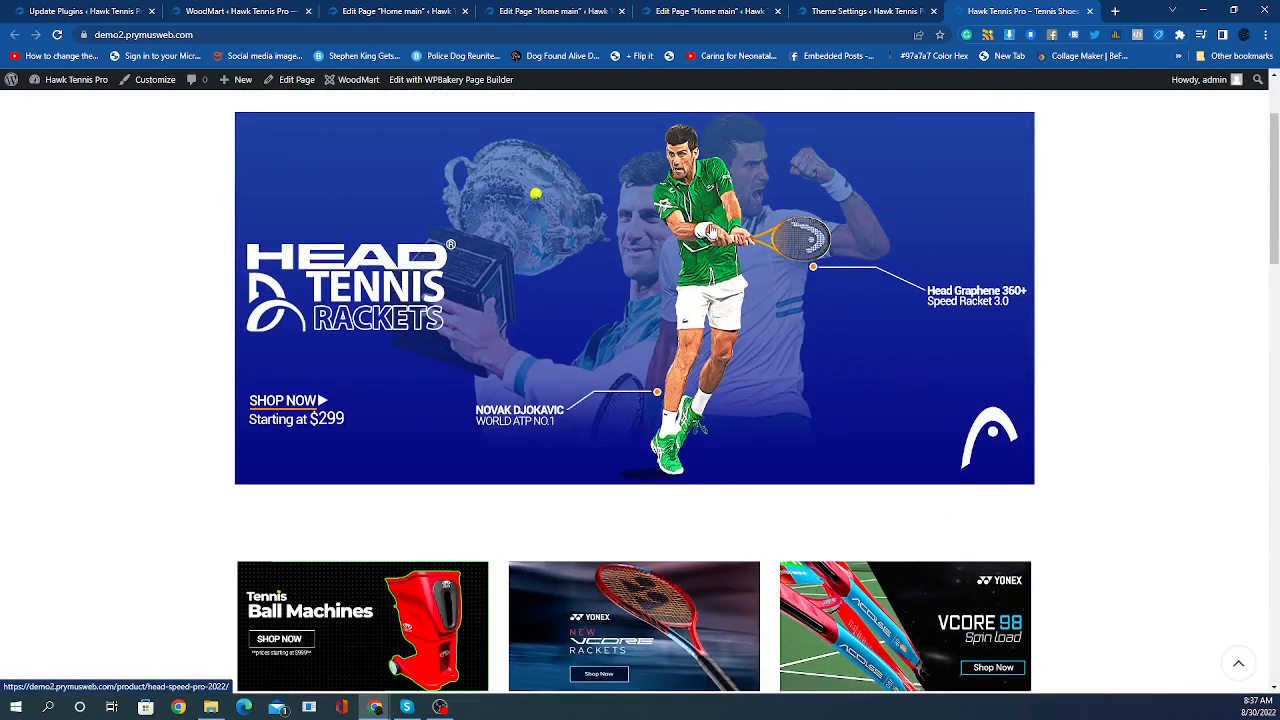